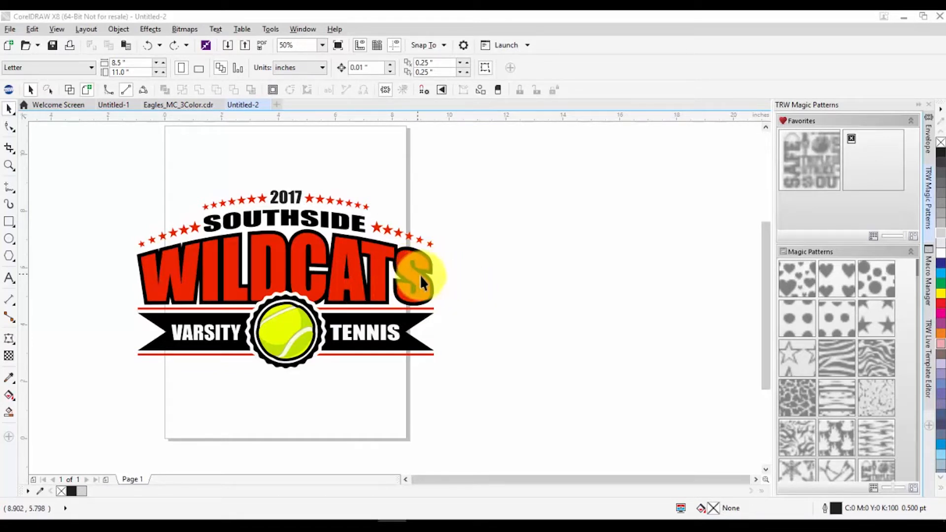
Show the TRW Live Template Editor and list all editable text lines of the logo template
click(923, 355)
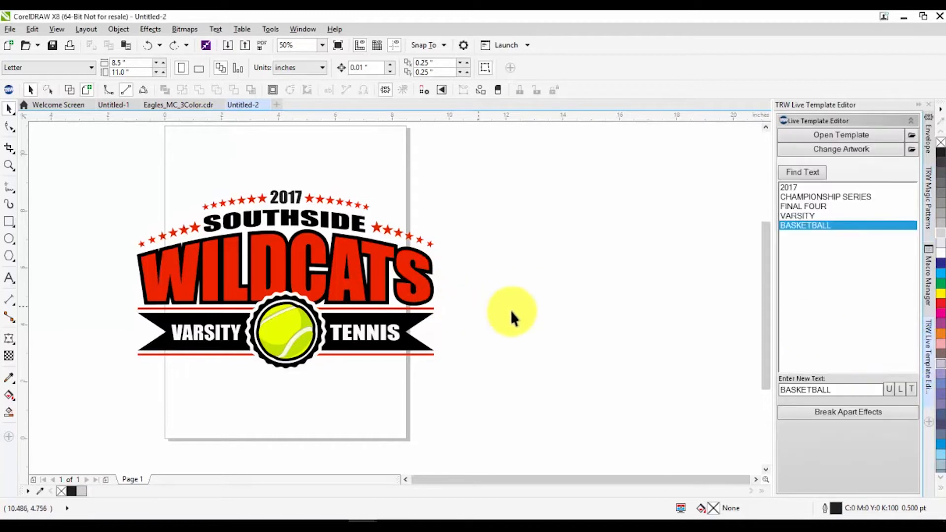
scroll(240, 250, down, 2)
scroll(240, 249, up, 2)
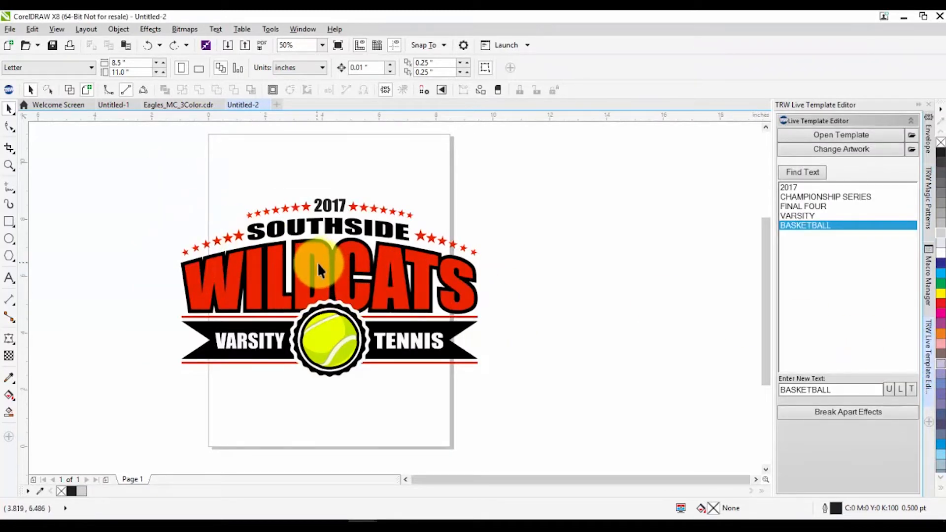
click(795, 172)
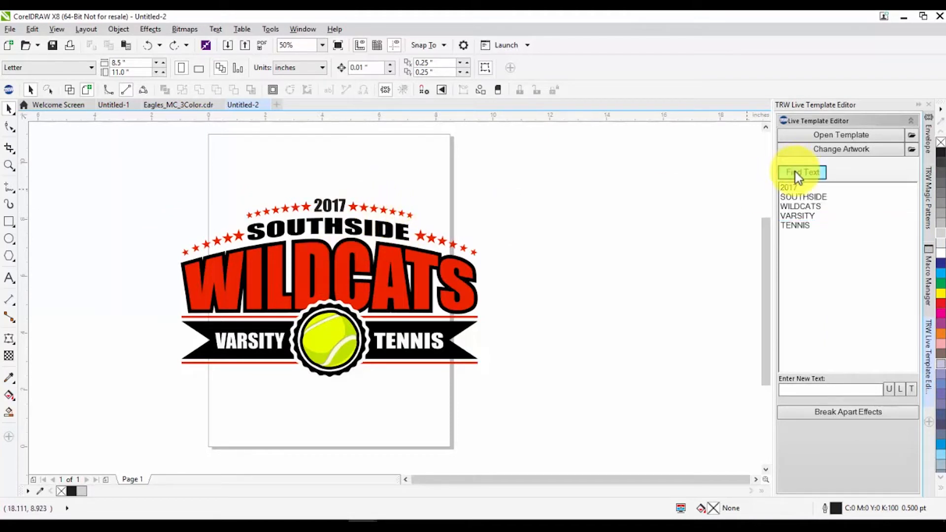
Change the arched school name above the large team name to EAST MANATEE
click(797, 198)
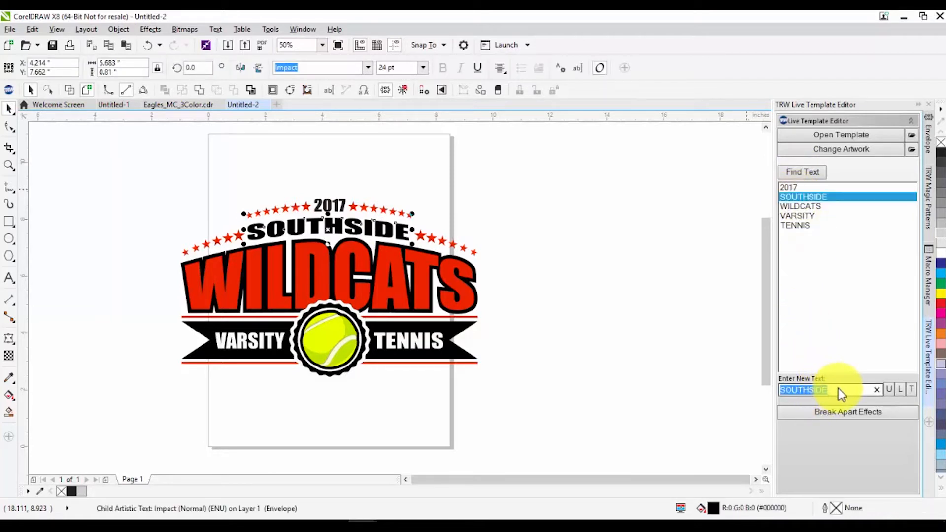
text(eas)
key(BackSpace)
key(BackSpace)
key(BackSpace)
text(EAST A)
key(BackSpace)
text(MANATEE)
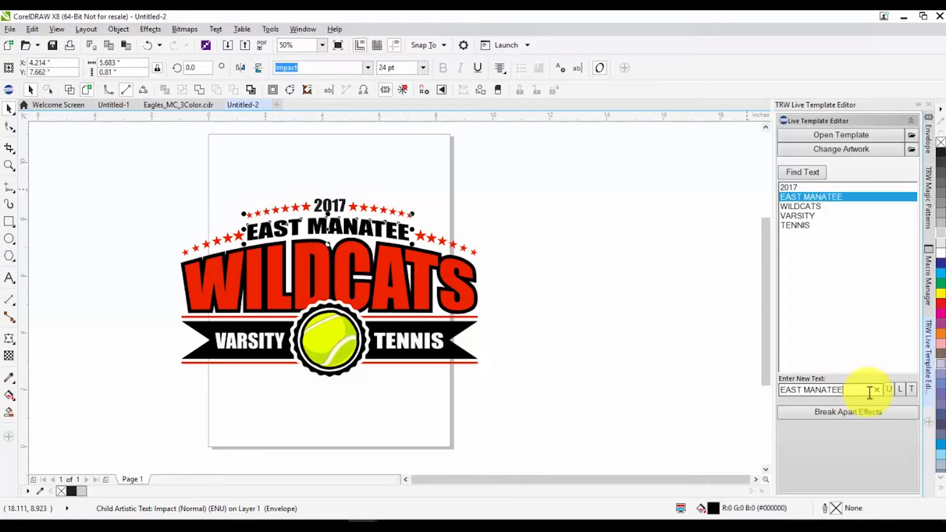
Change the large red team name to BULLDOGS
key(Return)
text(BU)
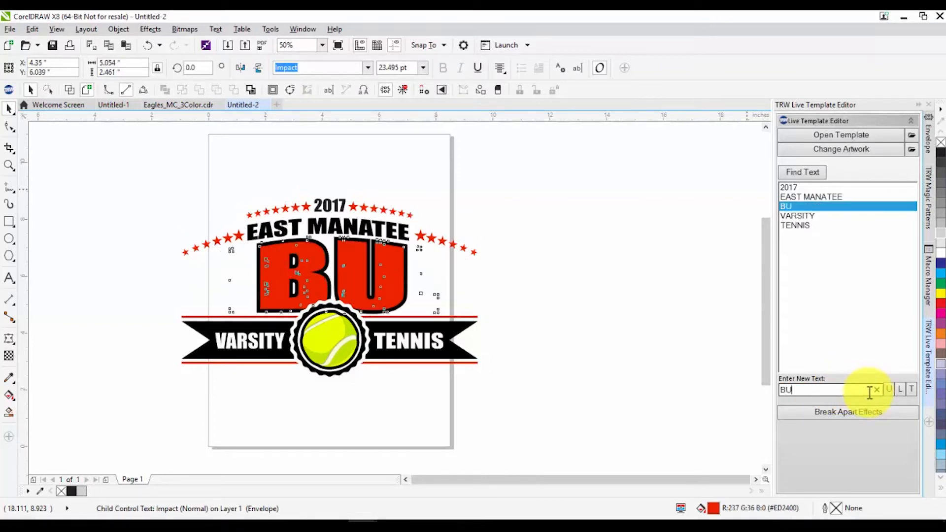
text(LLDOGS)
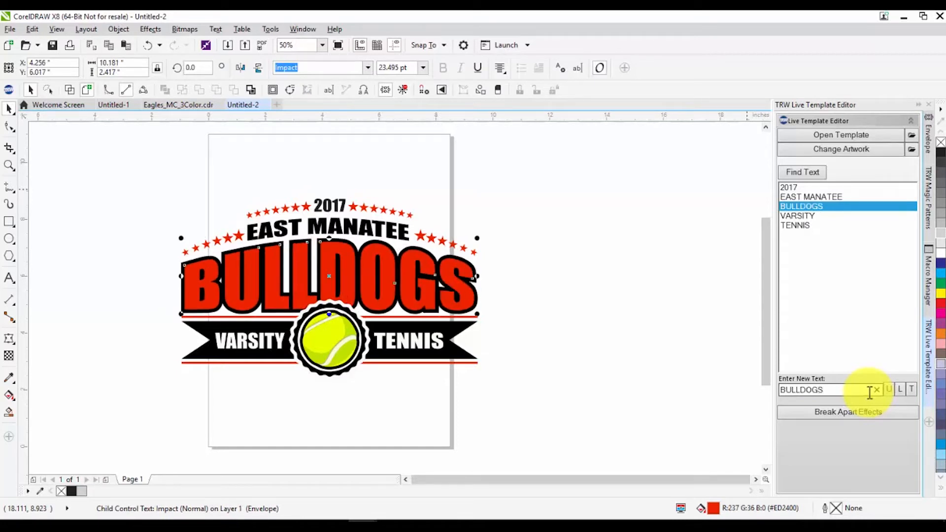
Change the sport name on the banner to FOOTBALL, then deselect the text
key(Return)
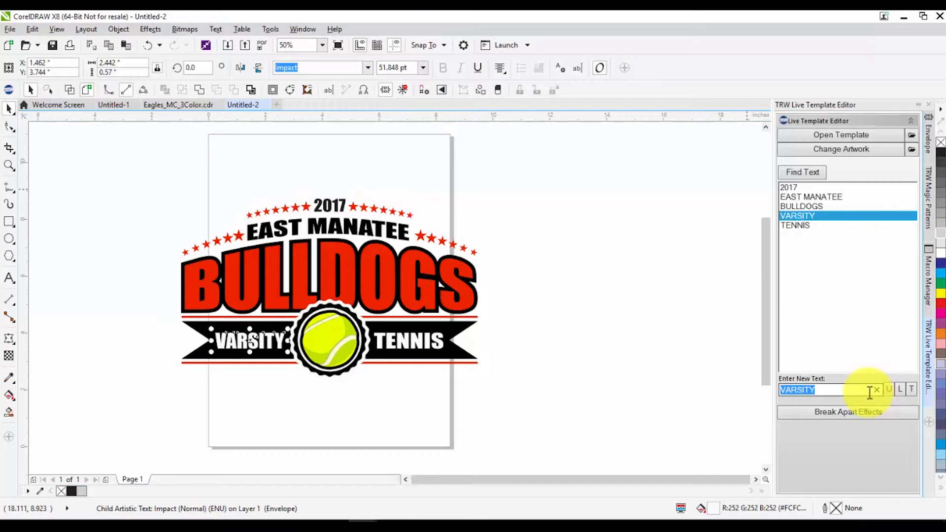
key(Return)
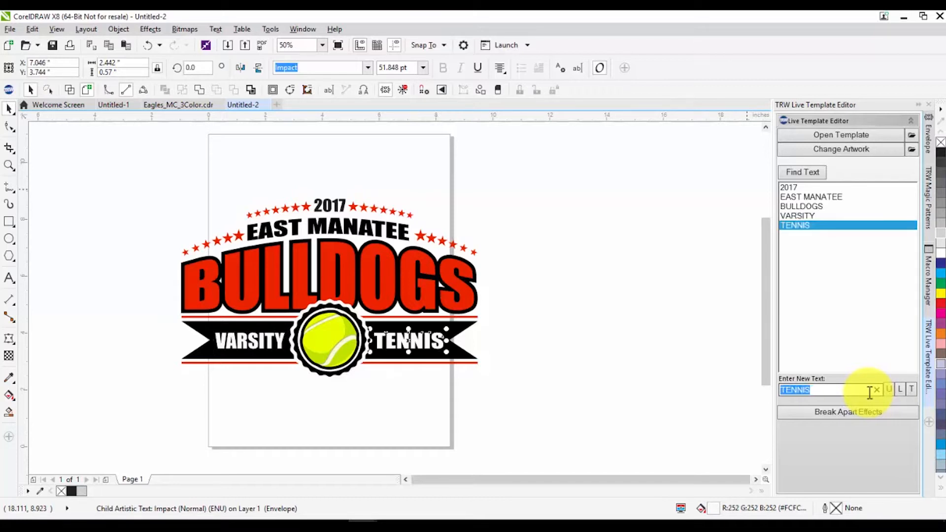
text(FOOTBALL)
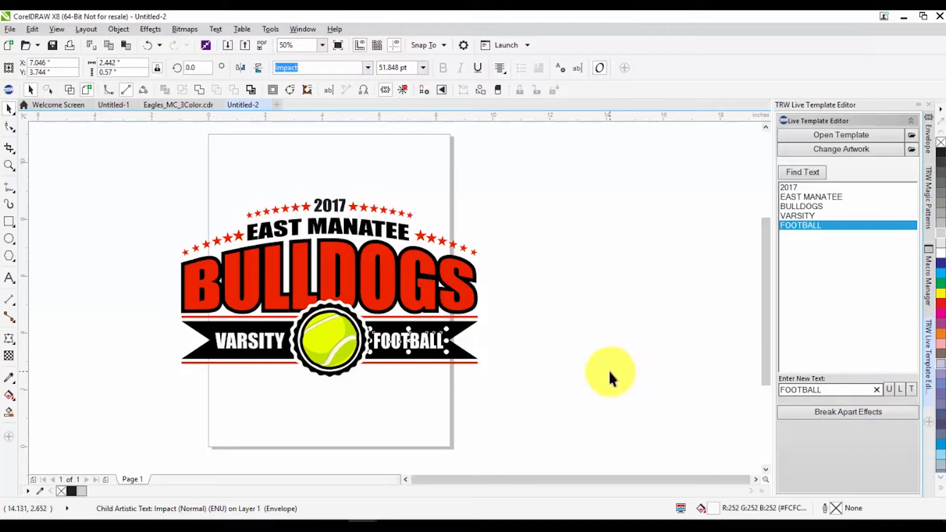
click(678, 404)
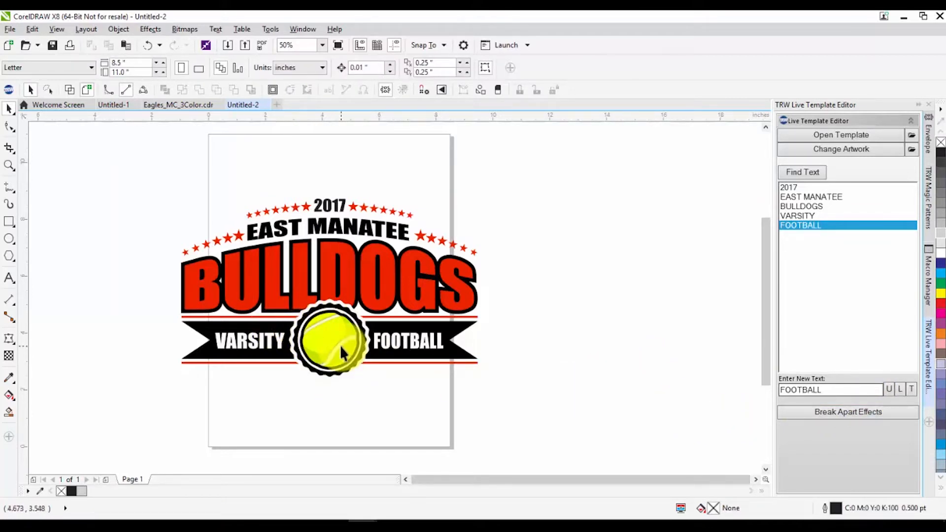
Replace the tennis ball artwork in the badge with Bulldog_MC_1 from the Mascot clipart folder
click(317, 327)
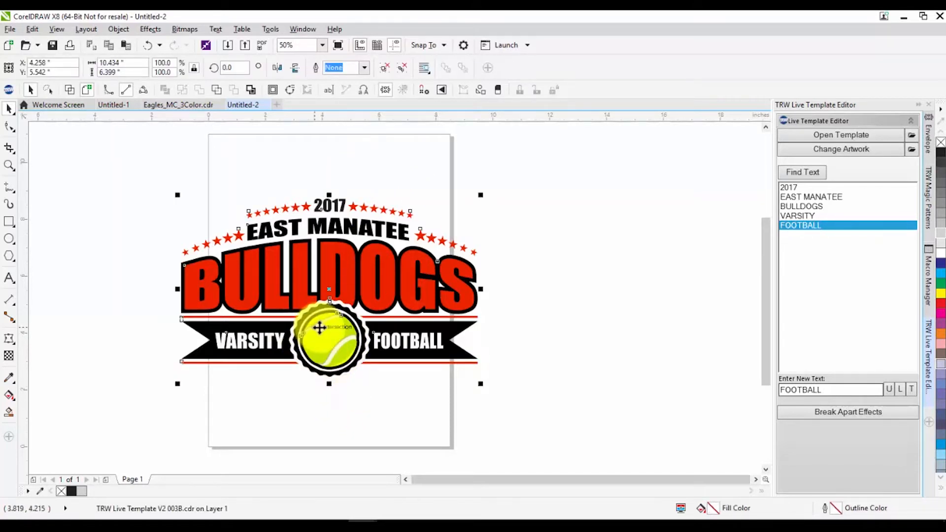
ctrl+click(324, 331)
drag(323, 332, 338, 397)
key(ctrl+z)
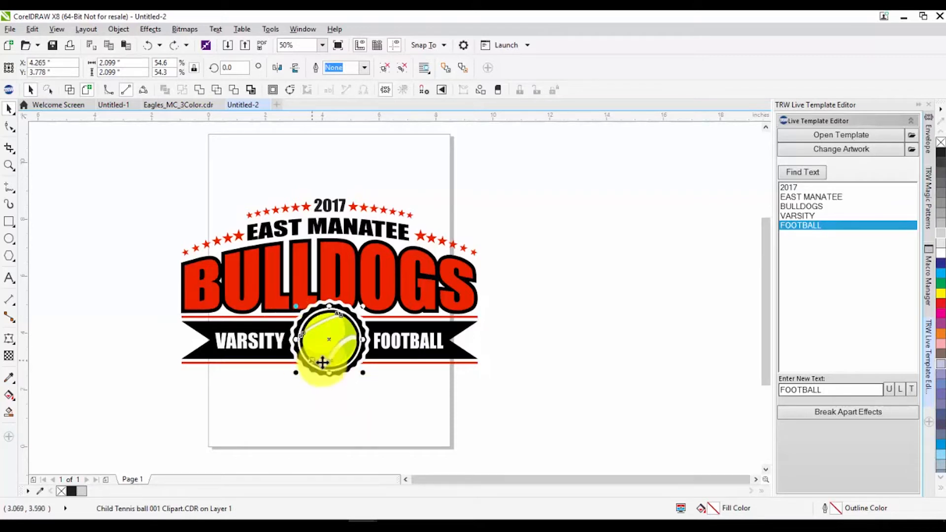
click(809, 148)
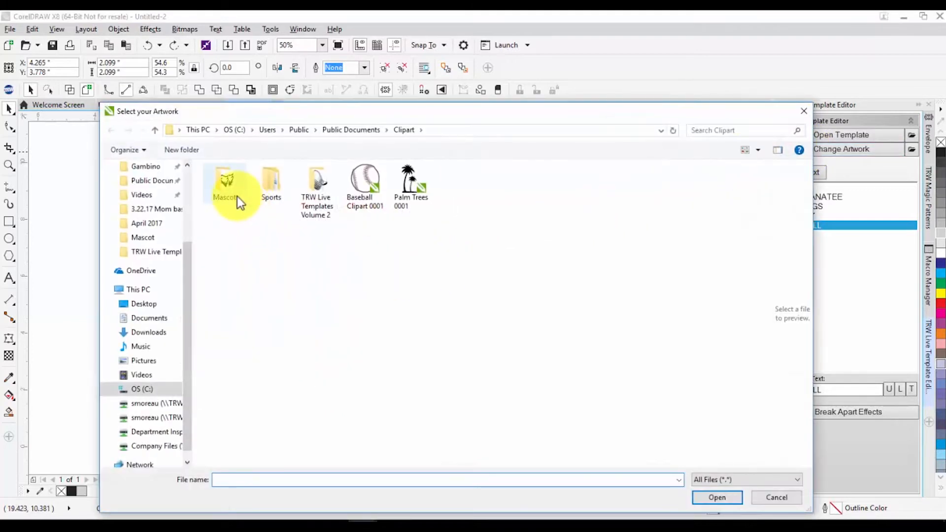
double_click(231, 188)
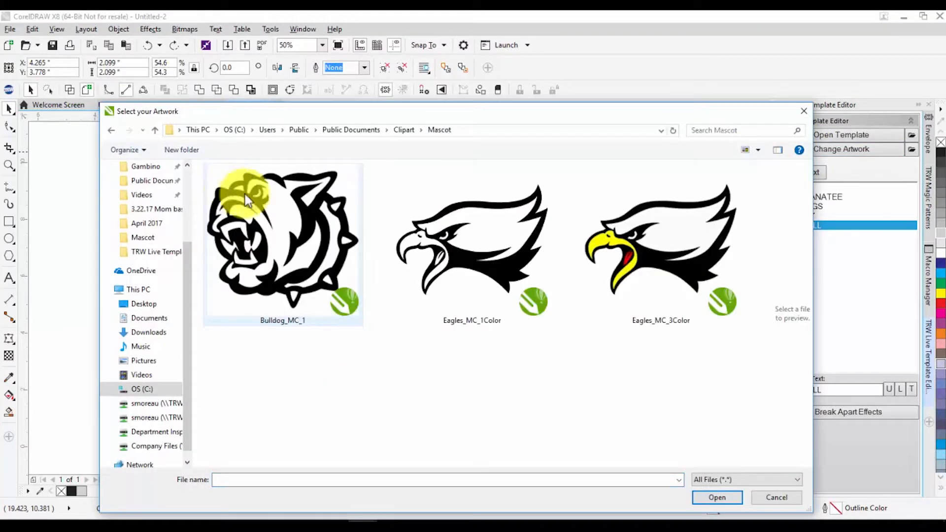
double_click(310, 225)
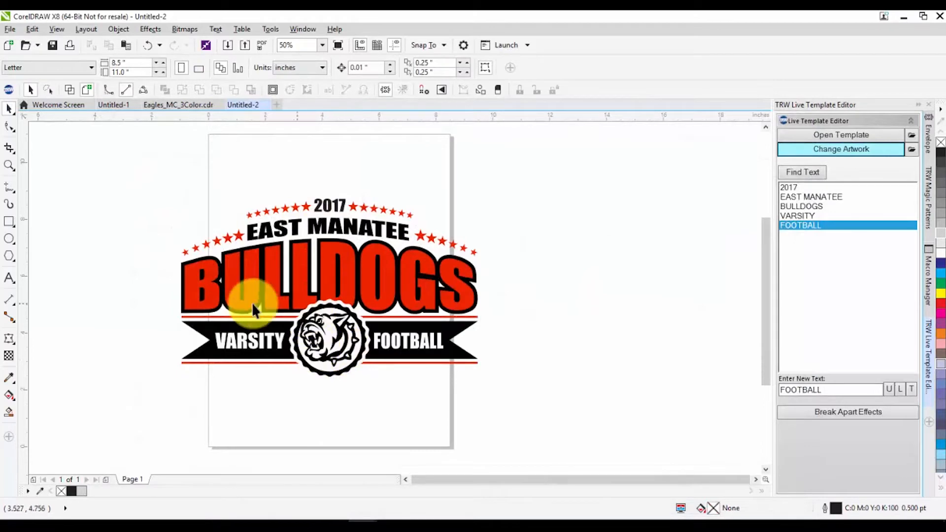
Break apart the effects of the complete logo design
scroll(309, 359, up, 1)
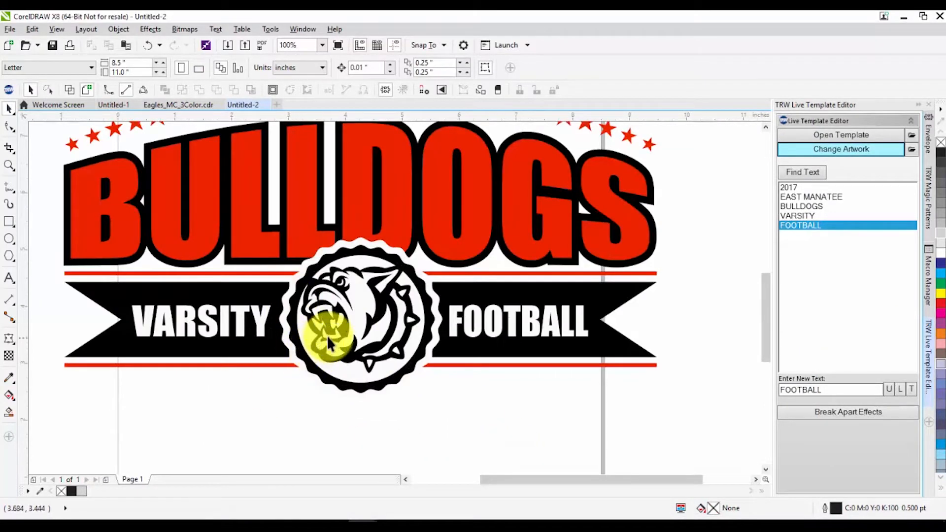
scroll(325, 291, up, 1)
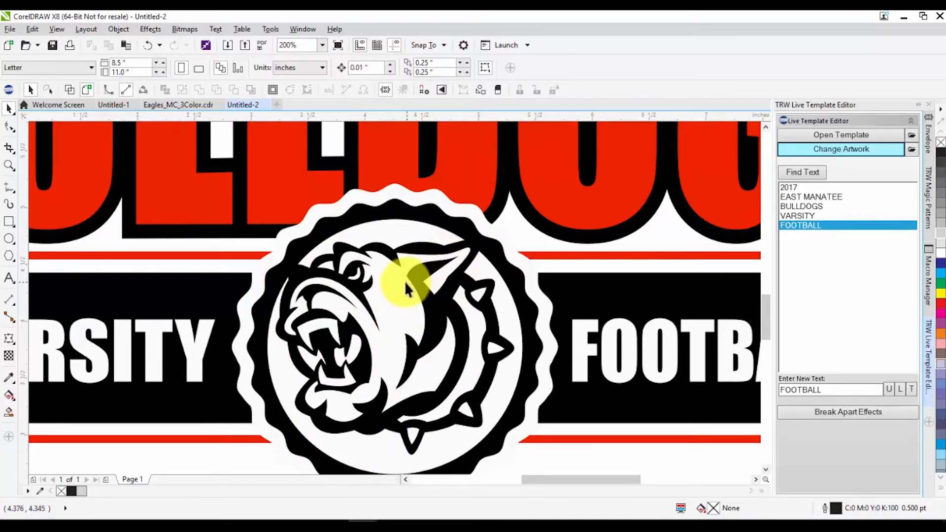
scroll(409, 272, down, 2)
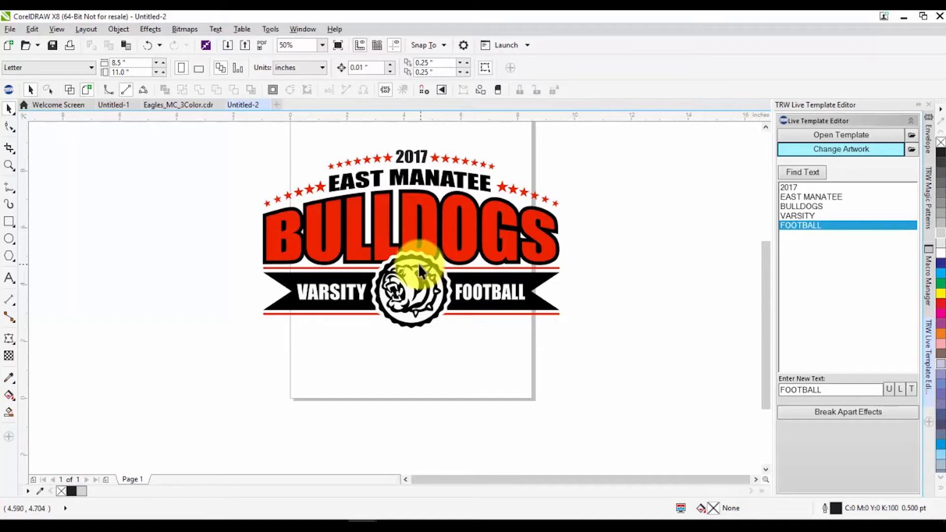
drag(625, 364, 207, 145)
click(783, 409)
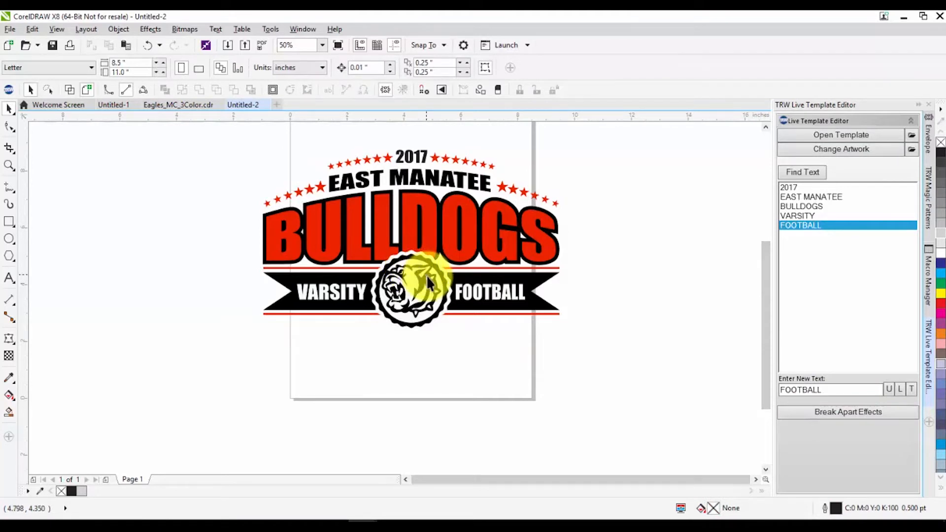
Ungroup the entire logo design into separate objects and clear the selection
scroll(407, 268, up, 1)
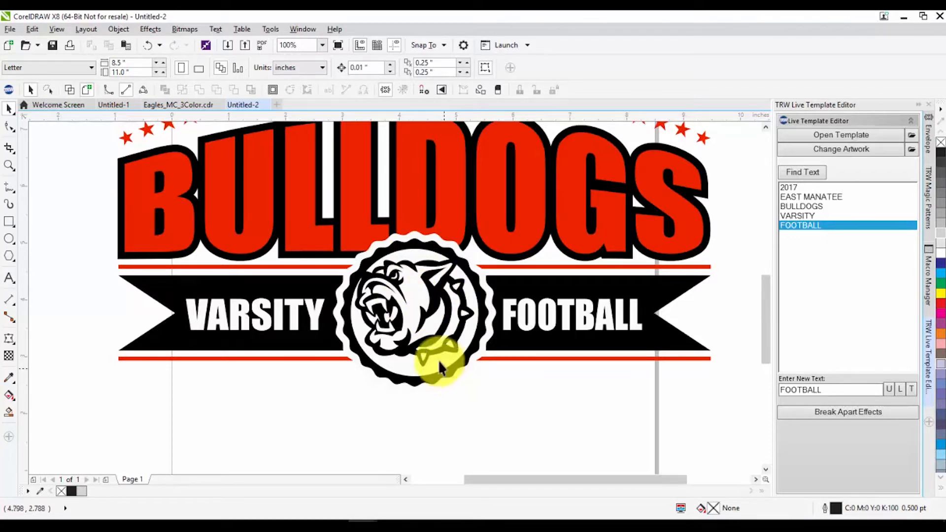
drag(417, 241, 445, 250)
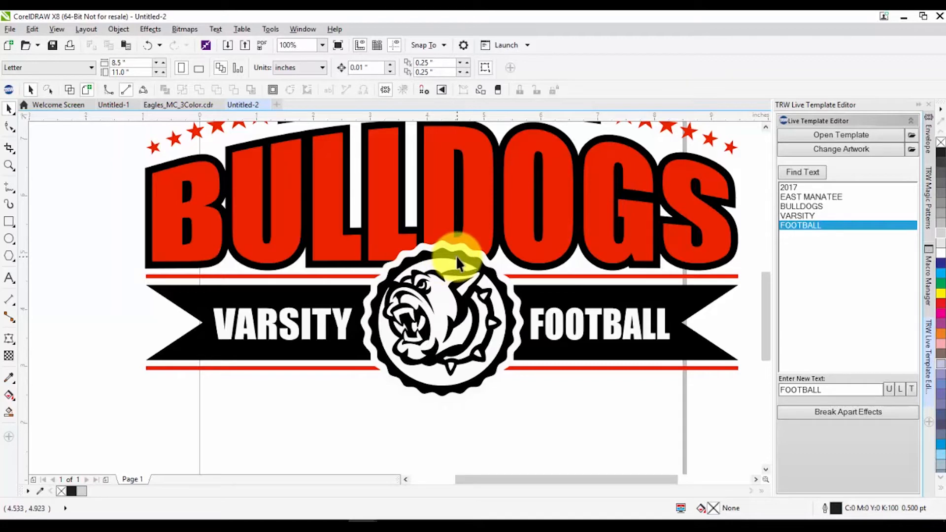
scroll(362, 282, down, 1)
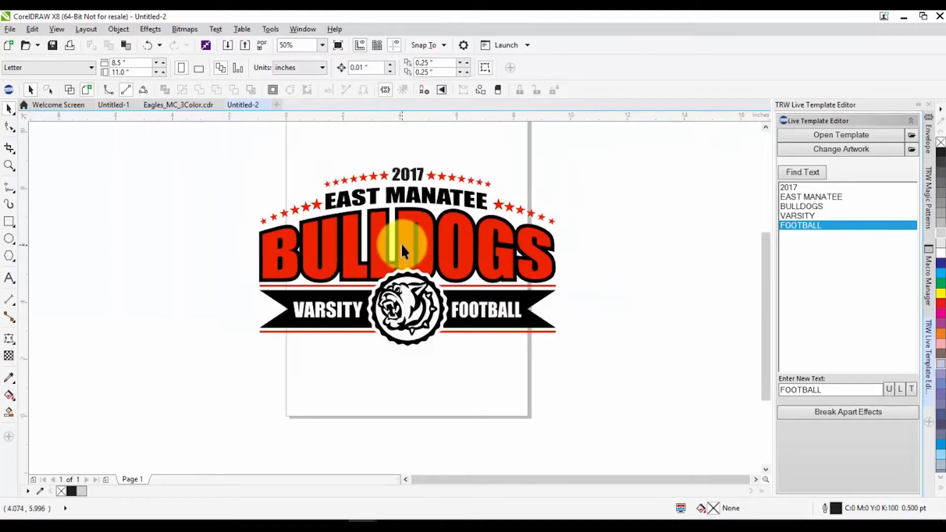
scroll(401, 244, up, 1)
scroll(423, 317, up, 1)
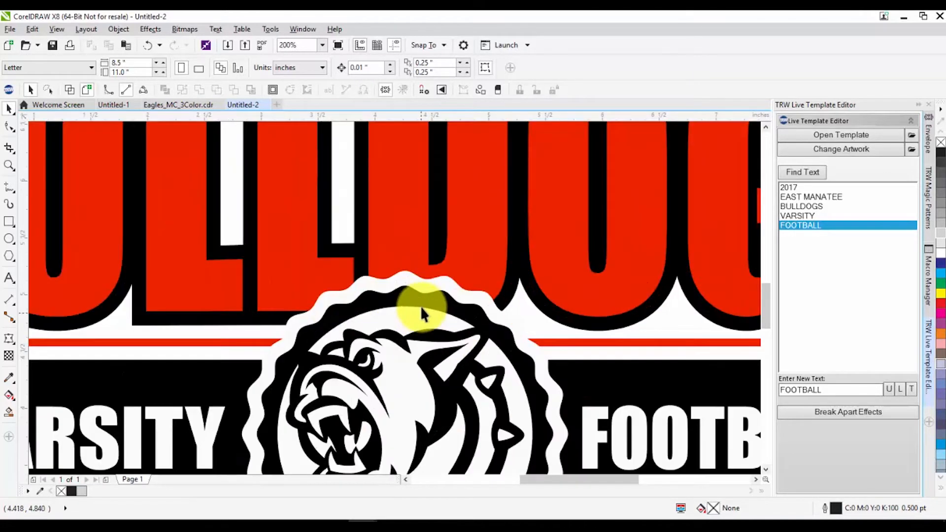
click(421, 300)
scroll(422, 297, down, 1)
scroll(425, 282, down, 1)
drag(229, 146, 644, 393)
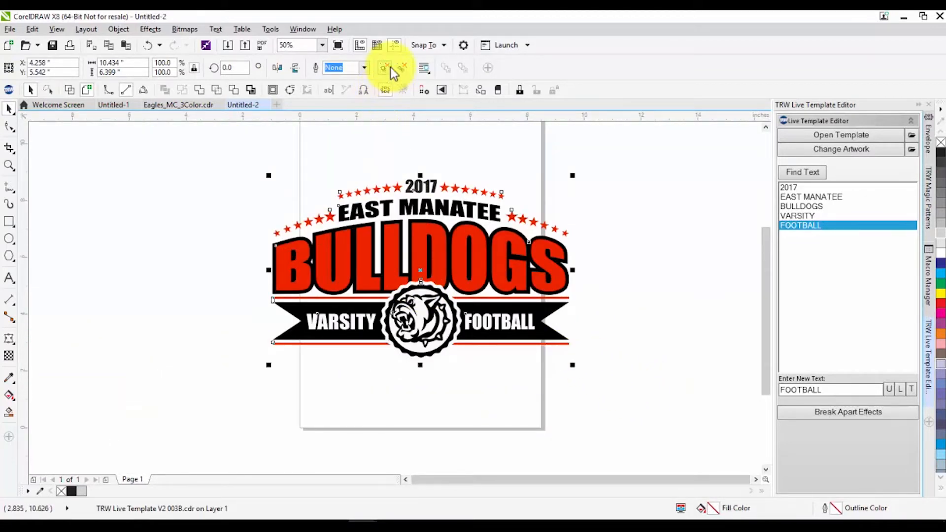
click(403, 71)
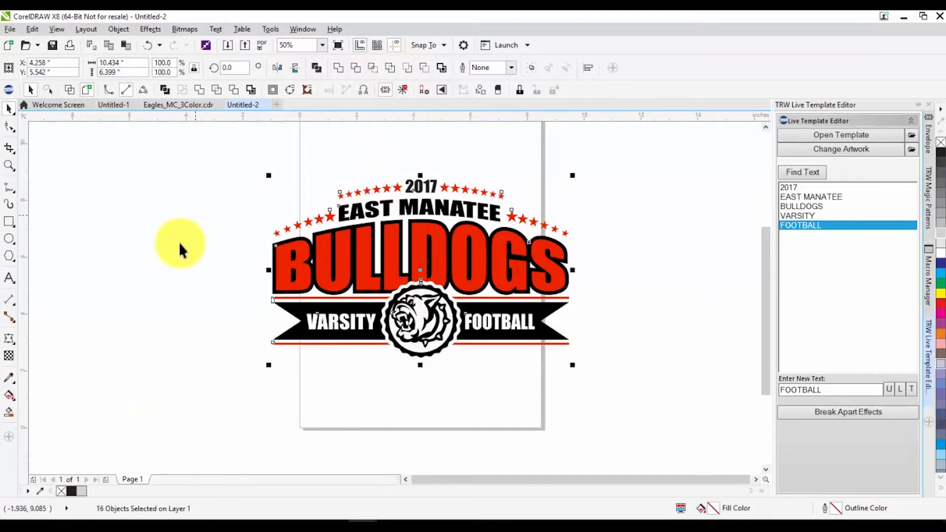
click(179, 241)
Remove the black scalloped circle behind the bulldog mascot
scroll(434, 296, up, 2)
click(446, 257)
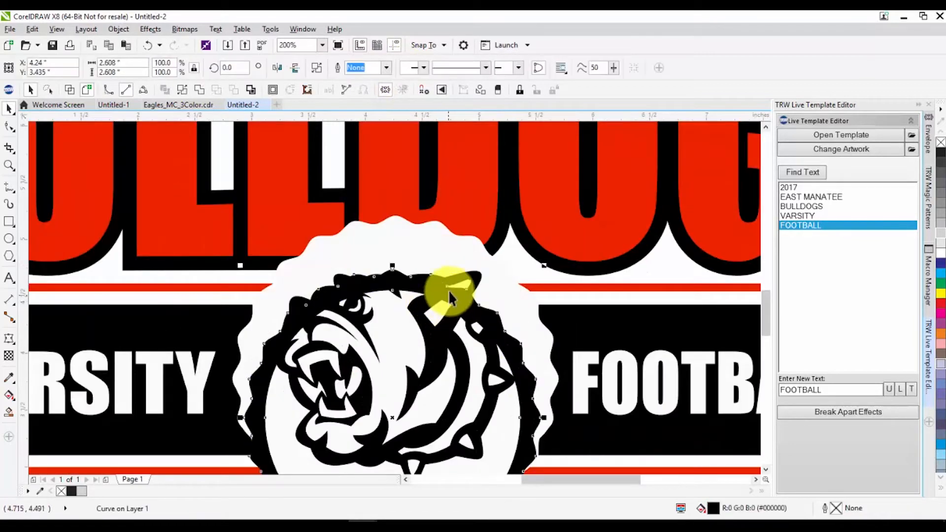
scroll(449, 291, down, 2)
click(431, 347)
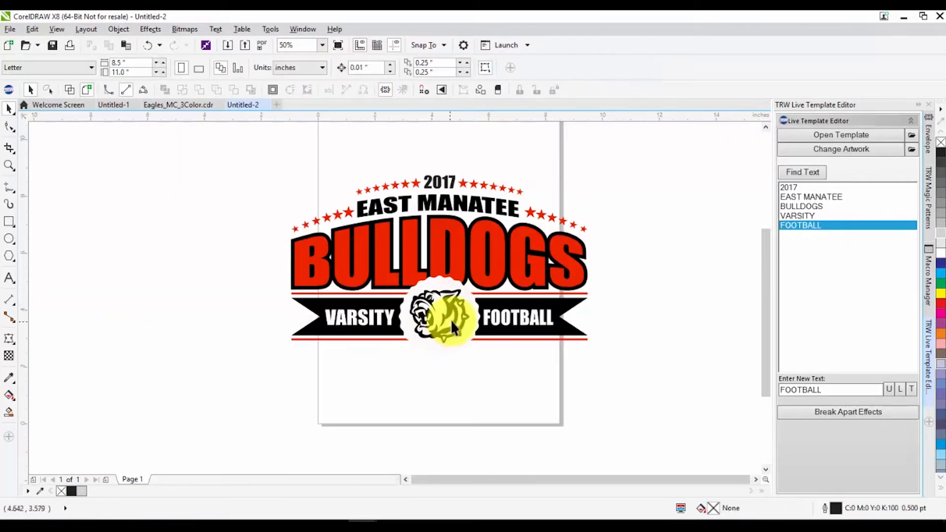
Fill the white scalloped backing behind the bulldog with blue (C:100 M:100 Y:0 K:0), then delete that shape
scroll(451, 319, up, 1)
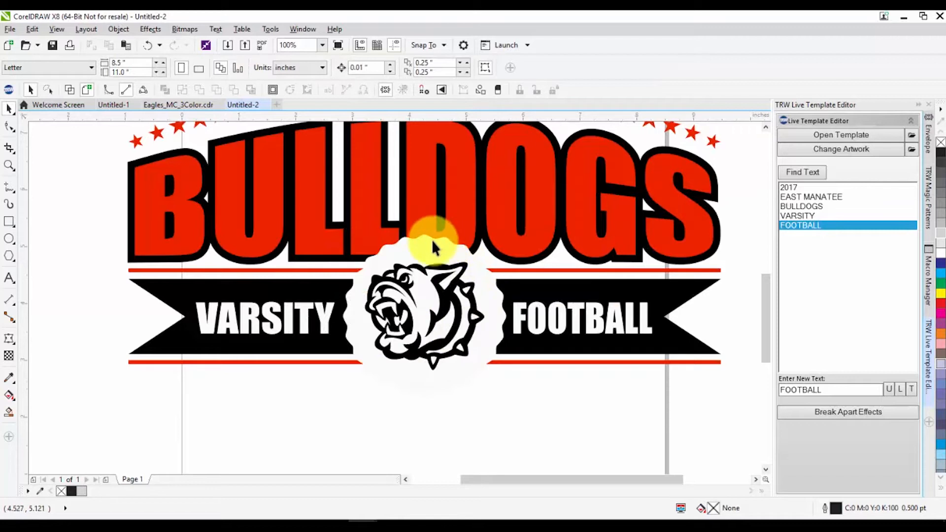
click(421, 248)
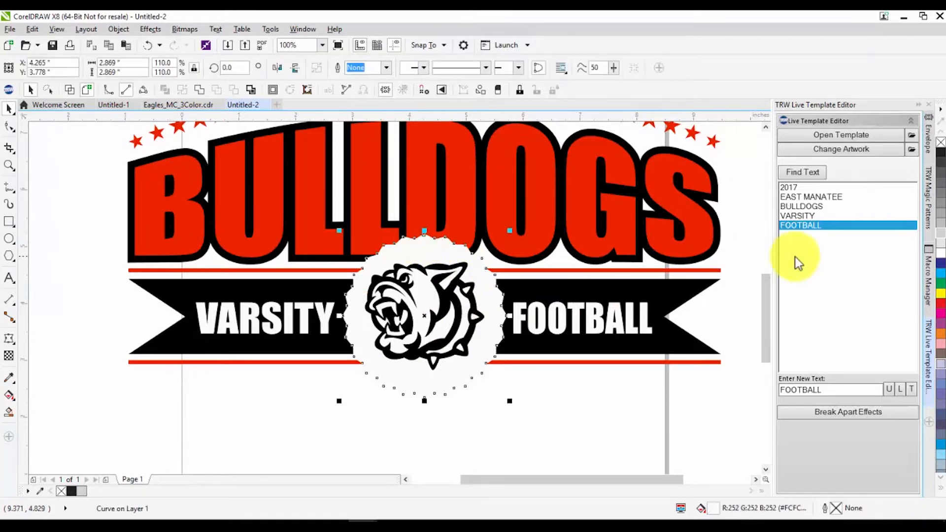
click(940, 263)
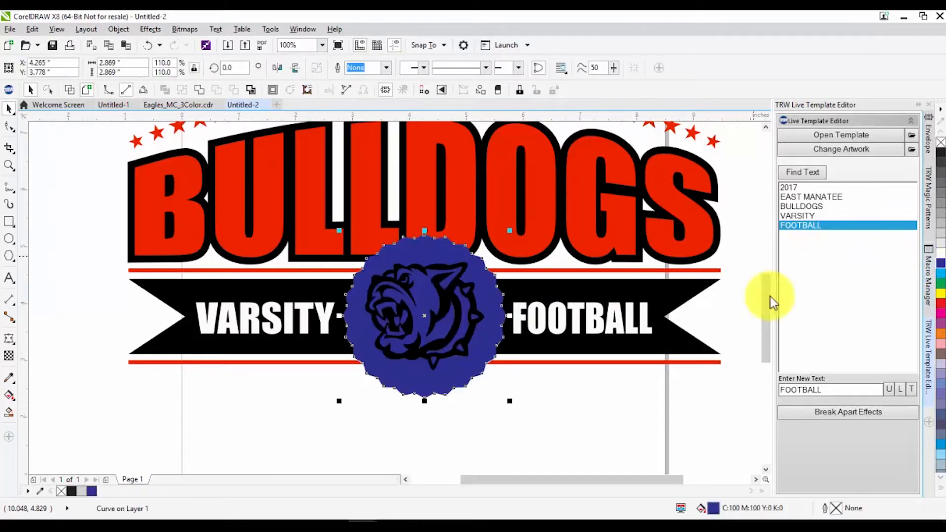
click(554, 400)
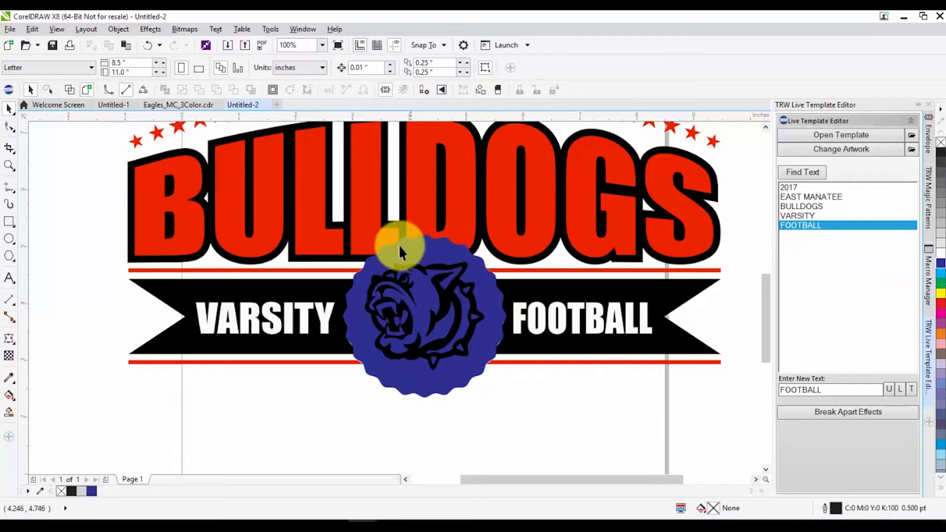
click(414, 384)
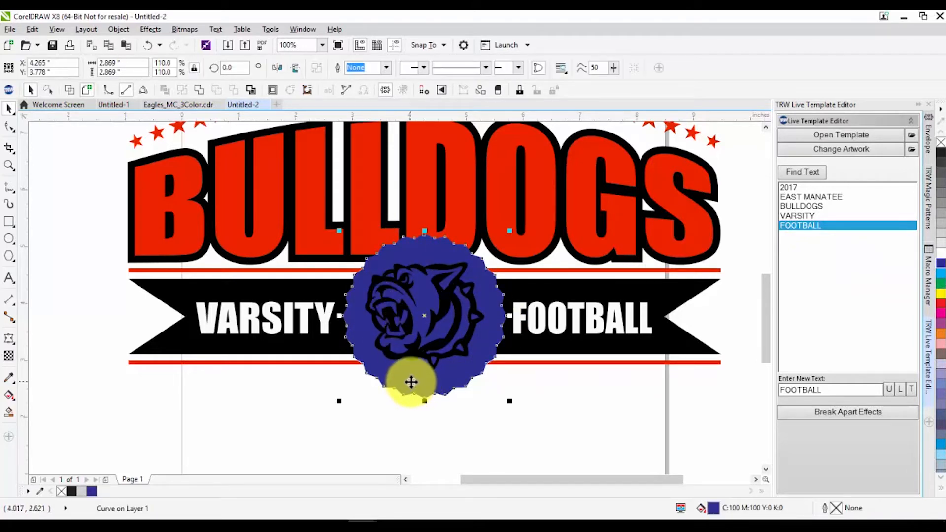
key(Delete)
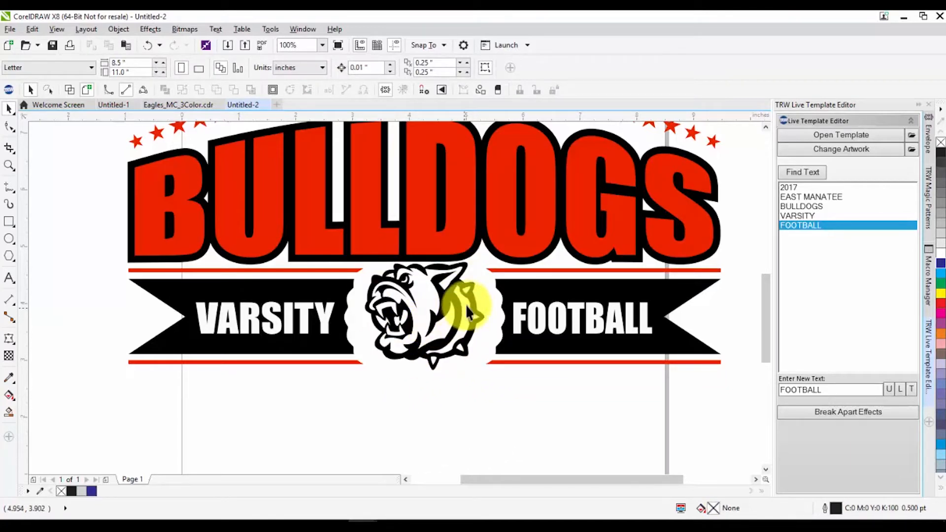
Switch to wireframe view and inspect the outlines around the bulldog and the banner cutouts
click(70, 89)
scroll(399, 256, up, 2)
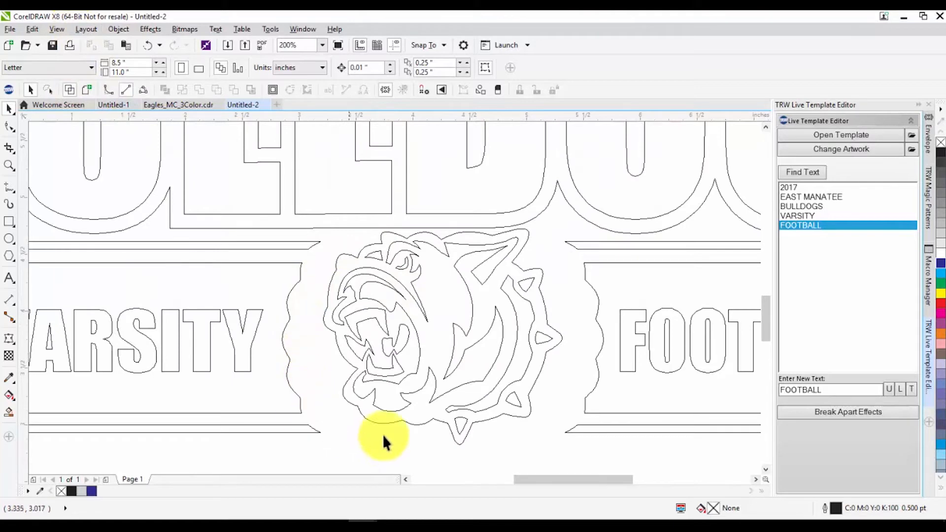
Return from wireframe to the full-color view and create a boundary shape around the bulldog mascot
click(83, 91)
scroll(410, 330, down, 4)
scroll(418, 308, up, 2)
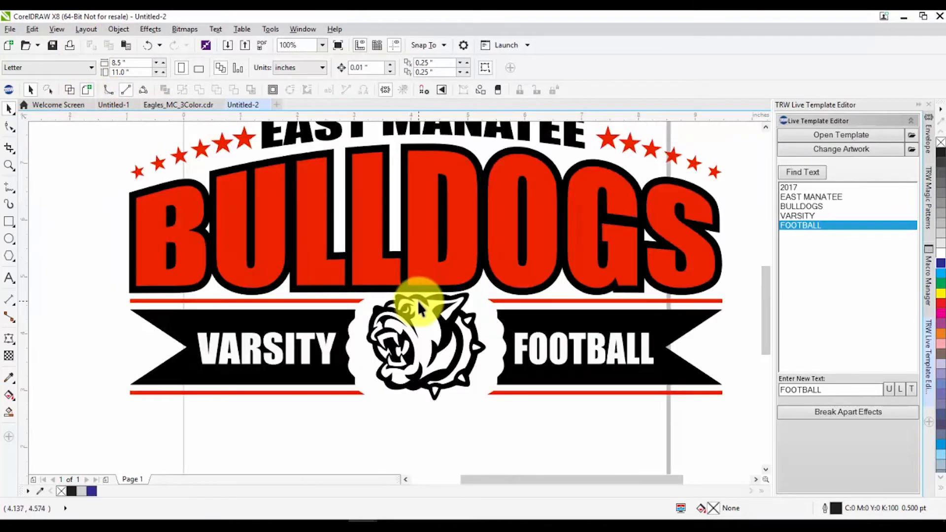
scroll(374, 306, up, 1)
click(374, 306)
scroll(374, 311, down, 2)
scroll(392, 322, up, 1)
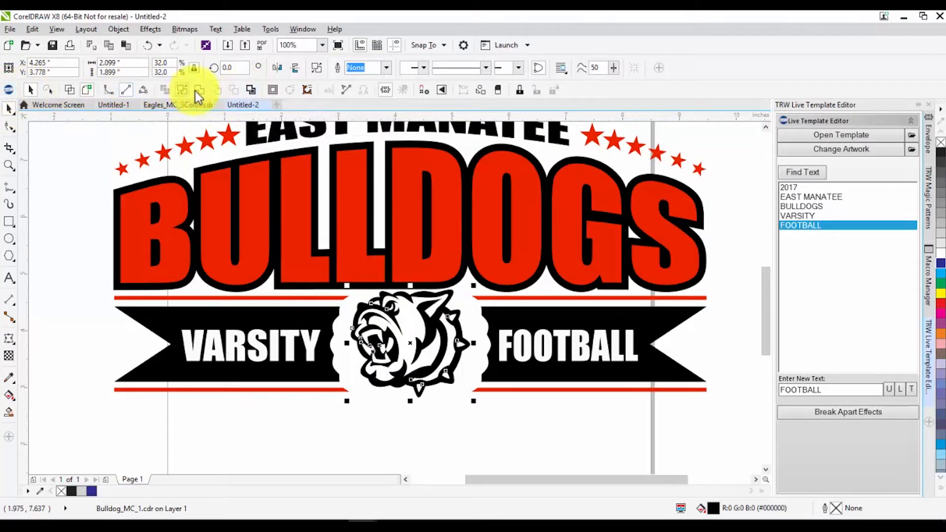
click(253, 91)
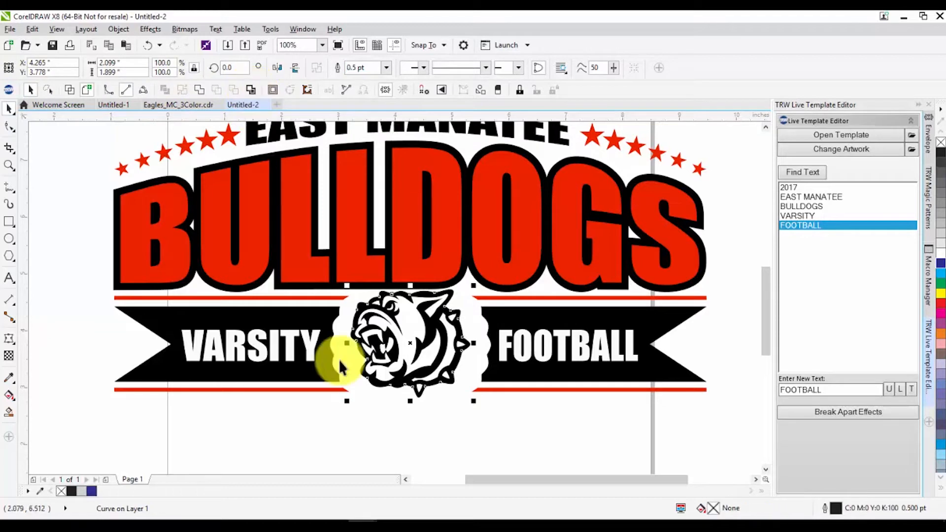
Try moving the boundary shape away from the bulldog to check it, and undo the move
click(401, 410)
scroll(404, 320, up, 1)
click(399, 316)
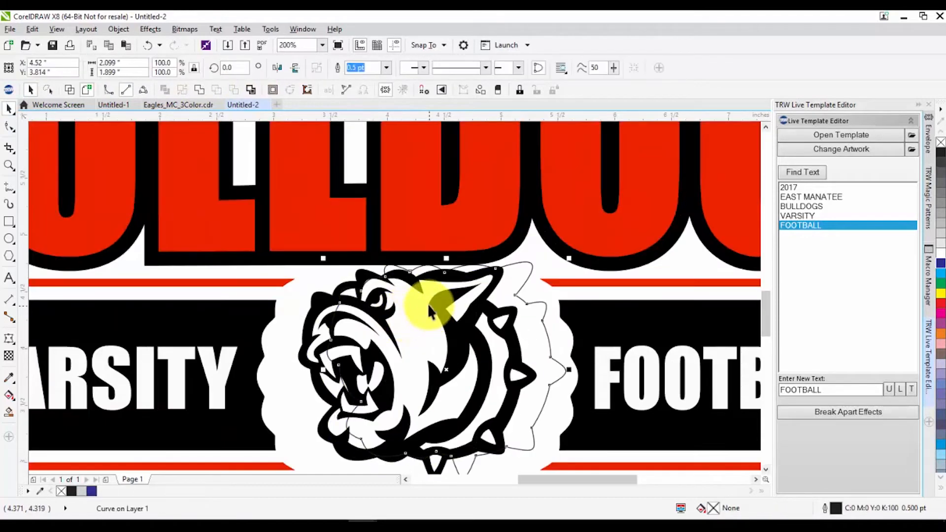
key(ctrl+z)
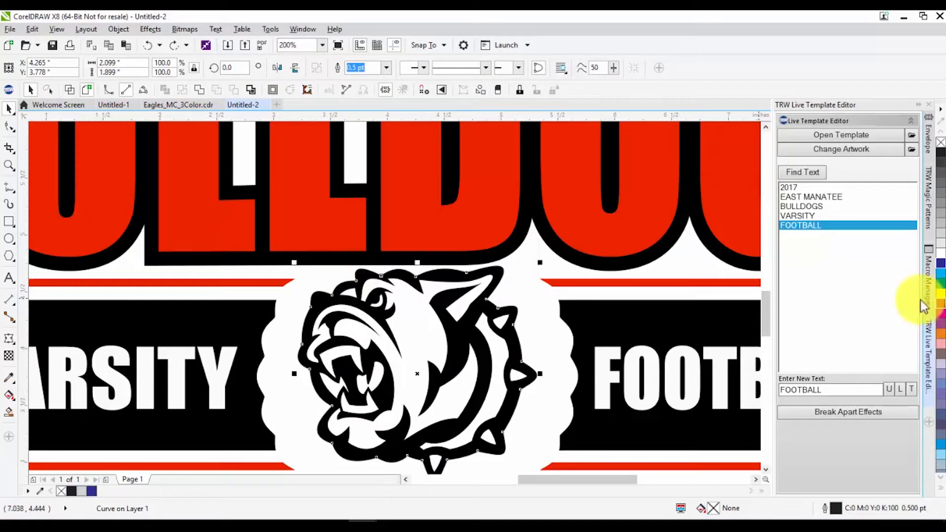
Fill the boundary shape with red (C:0 M:100 Y:100 K:0) and send it behind the bulldog artwork
click(941, 303)
scroll(419, 283, down, 1)
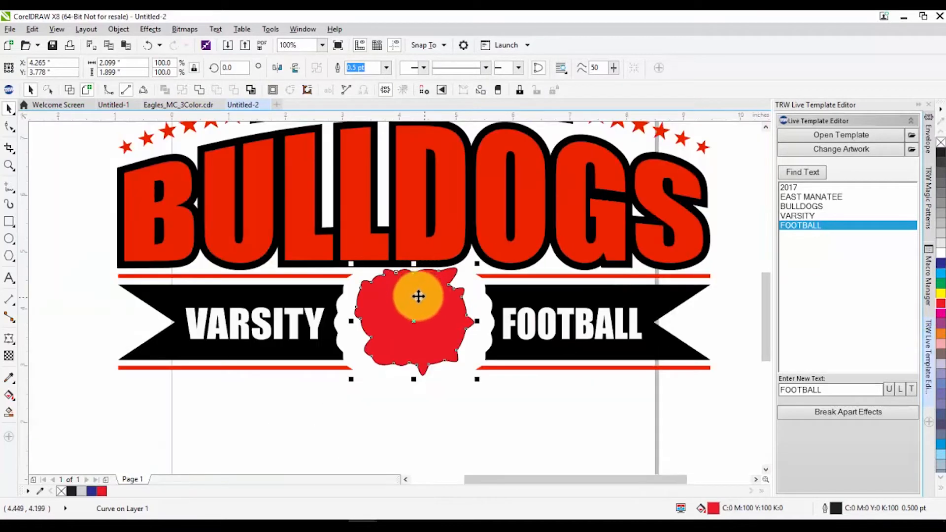
click(9, 89)
click(757, 494)
click(453, 375)
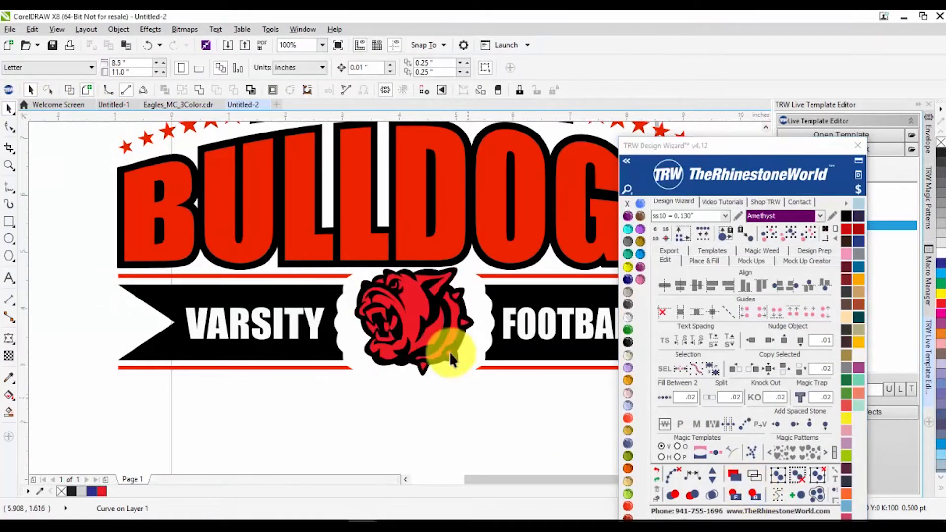
Group the bulldog with its red backing and enlarge the group from its center to about 4.64 by 4.20 inches
drag(492, 389, 332, 250)
key(ctrl+g)
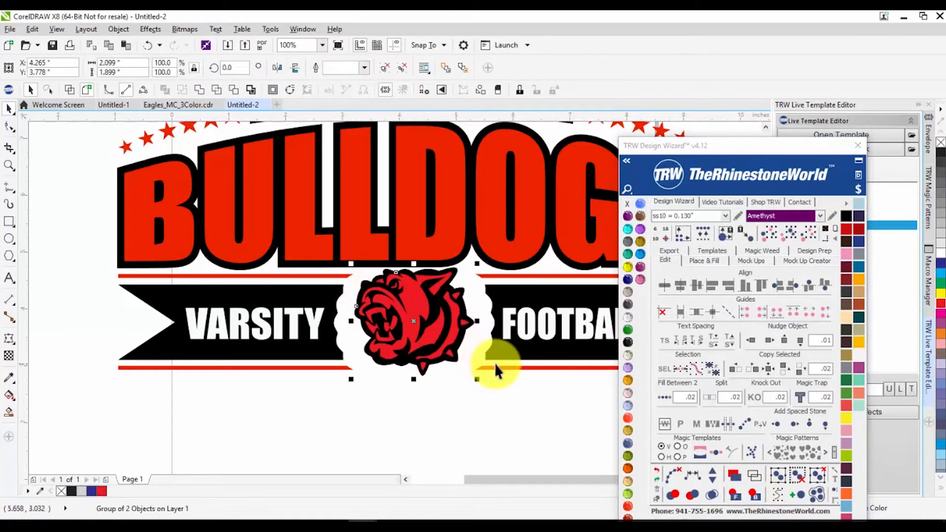
scroll(494, 370, down, 2)
mouse_move(486, 384)
mouse_down()
mouse_move(532, 416)
mouse_move(518, 412)
mouse_up()
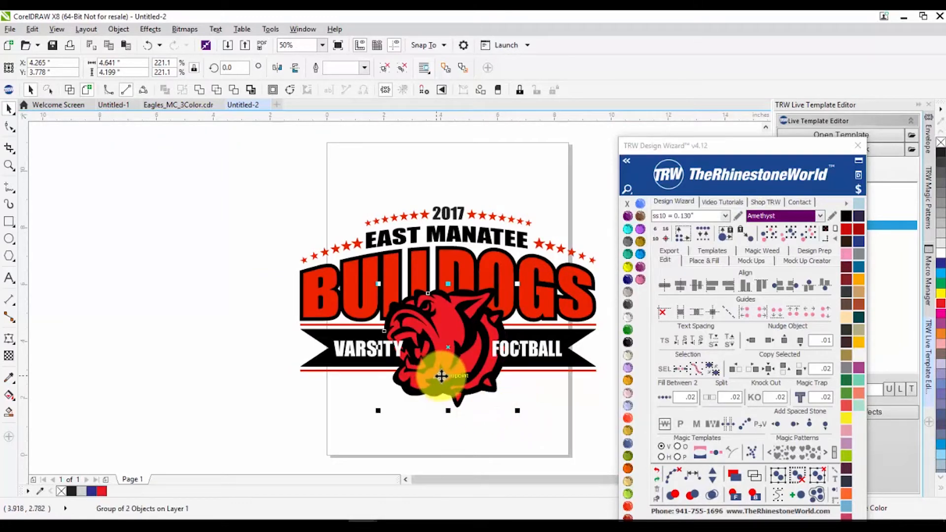
scroll(433, 376, up, 2)
click(297, 403)
scroll(305, 369, down, 2)
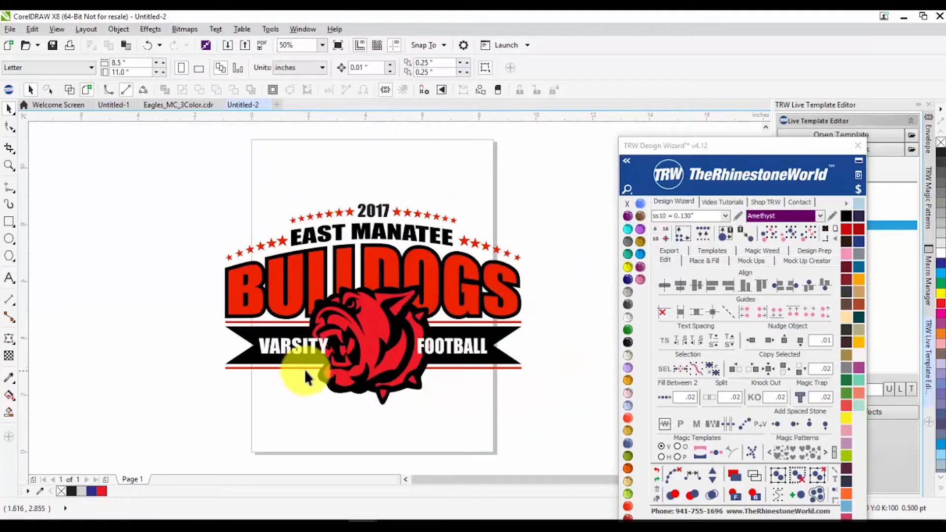
Try scaling the VARSITY text down proportionally on the banner, and undo the change
scroll(321, 344, up, 2)
click(325, 345)
drag(335, 347, 318, 362)
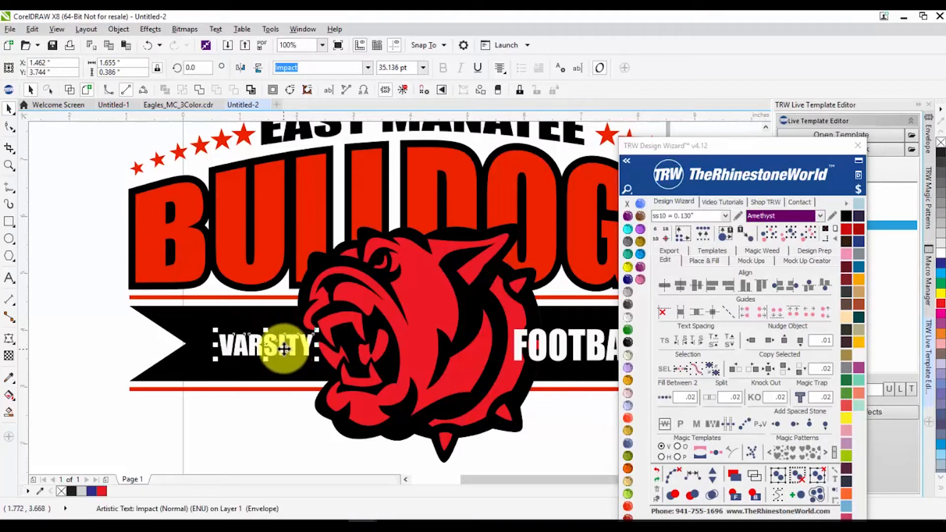
key(ctrl+z)
key(ctrl+z)
Narrow the VARSITY text to about 1.8 inches wide and move it outward on the banner, clear of the bulldog
drag(333, 345, 302, 348)
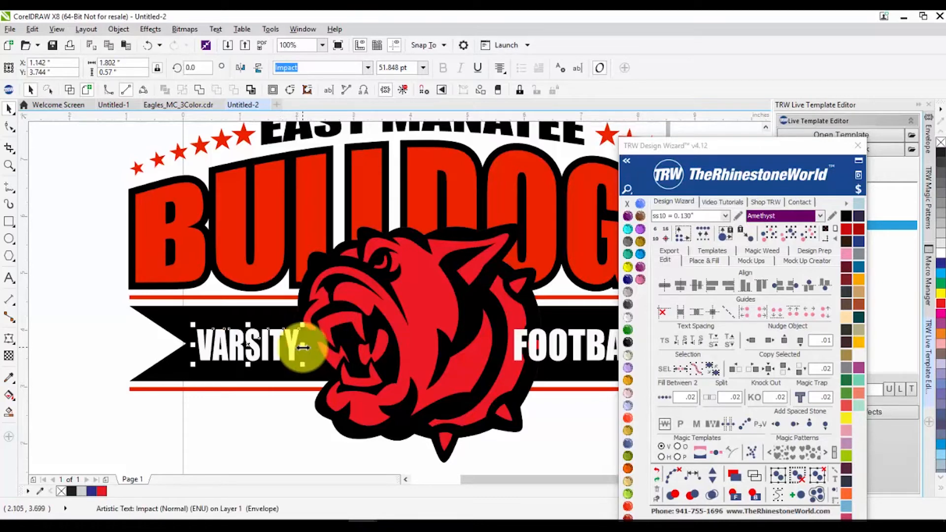
scroll(189, 344, up, 1)
drag(223, 345, 211, 347)
scroll(197, 340, down, 2)
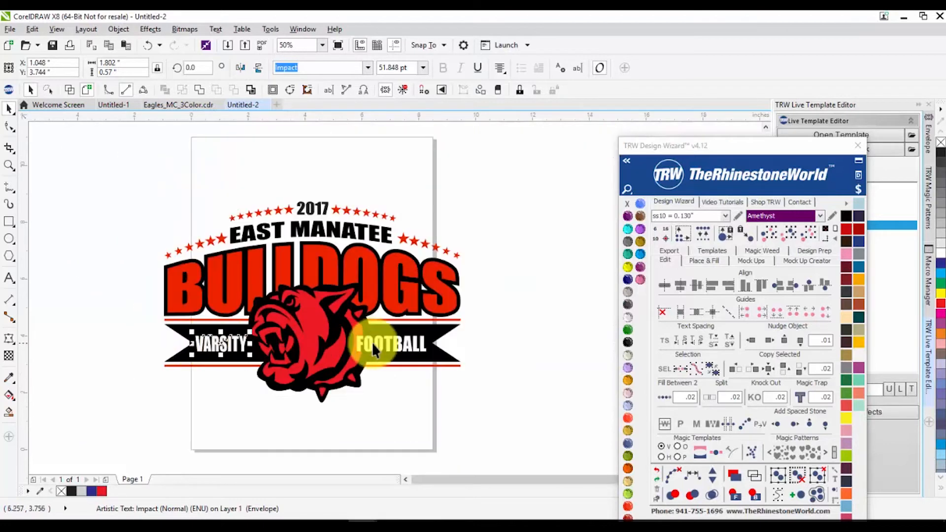
Narrow the FOOTBALL text to about 1.83 inches wide and position it on the banner clear of the bulldog
scroll(371, 341, up, 1)
drag(393, 345, 405, 351)
drag(313, 340, 350, 332)
scroll(335, 341, up, 2)
scroll(384, 341, down, 2)
click(425, 406)
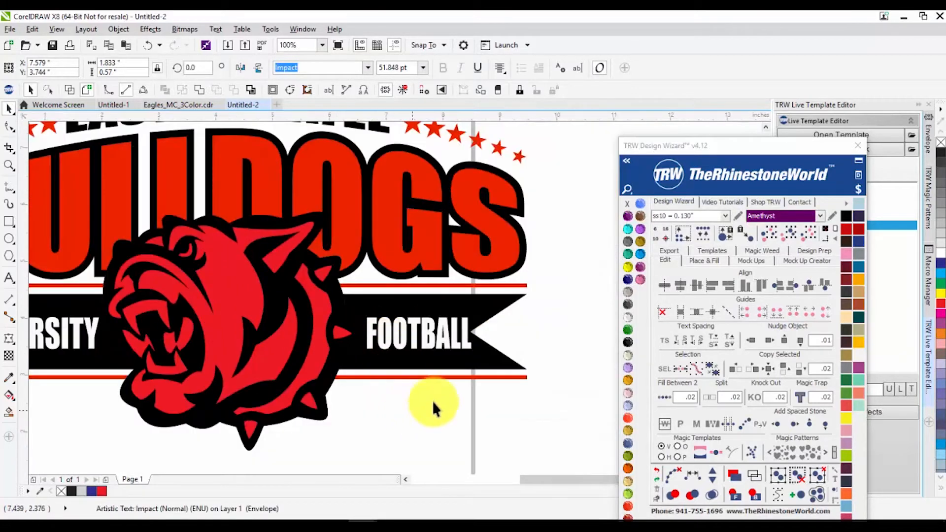
Ungroup the enlarged bulldog so the black artwork and the red backing are separate objects
scroll(473, 380, down, 2)
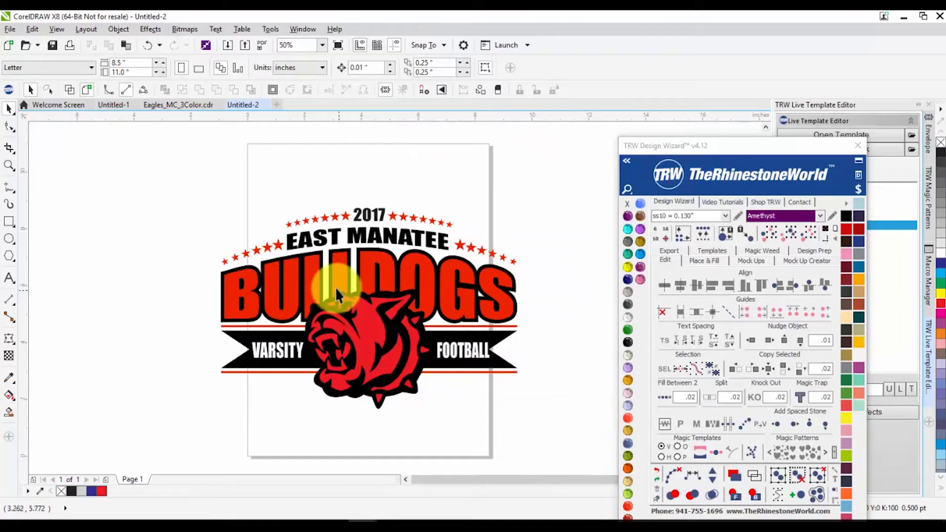
scroll(347, 311, up, 2)
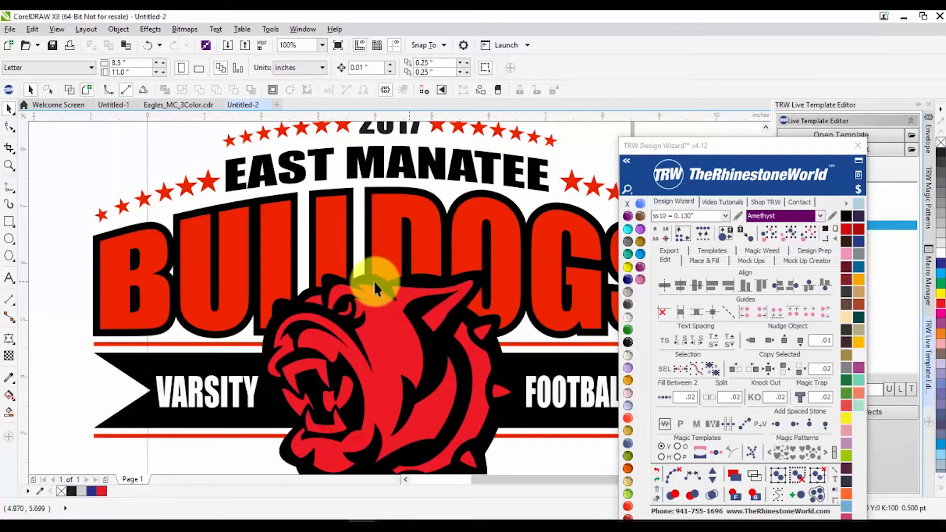
scroll(400, 279, down, 2)
scroll(350, 290, up, 2)
scroll(367, 276, up, 1)
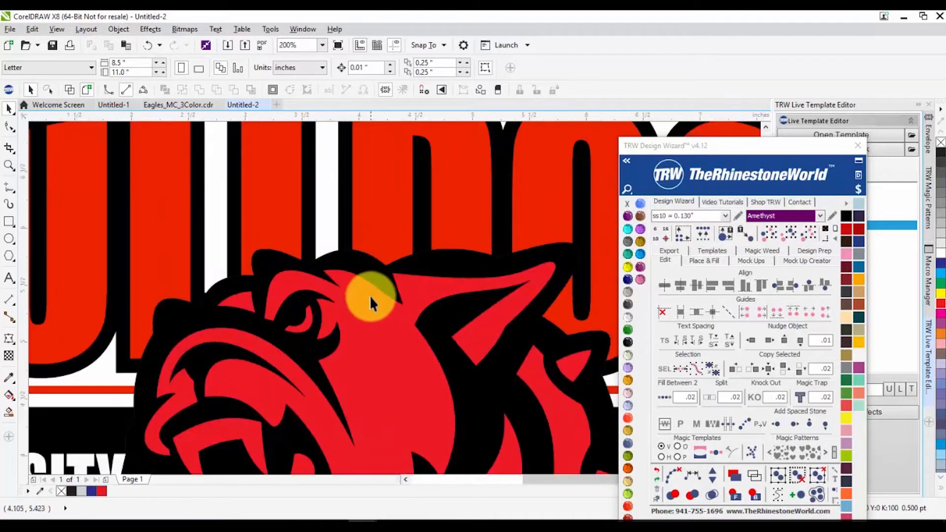
scroll(369, 294, down, 1)
click(368, 340)
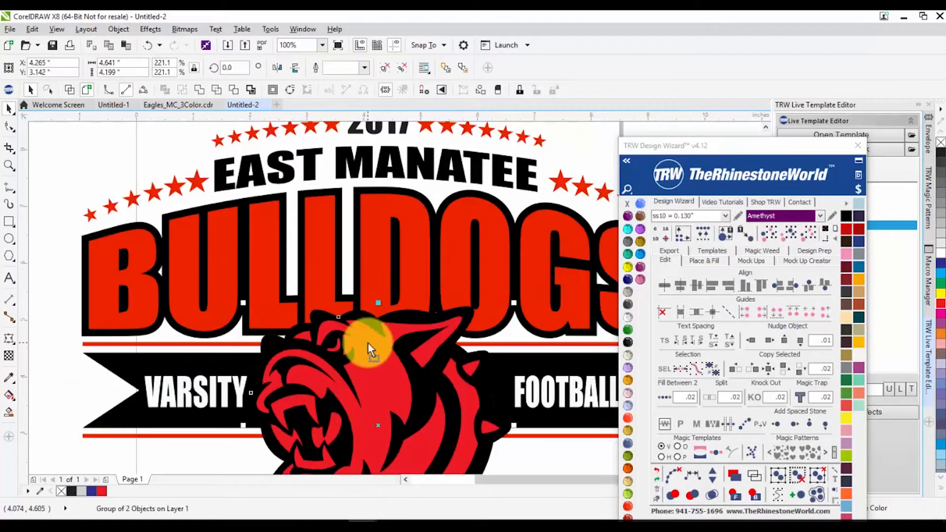
click(401, 68)
scroll(350, 276, down, 2)
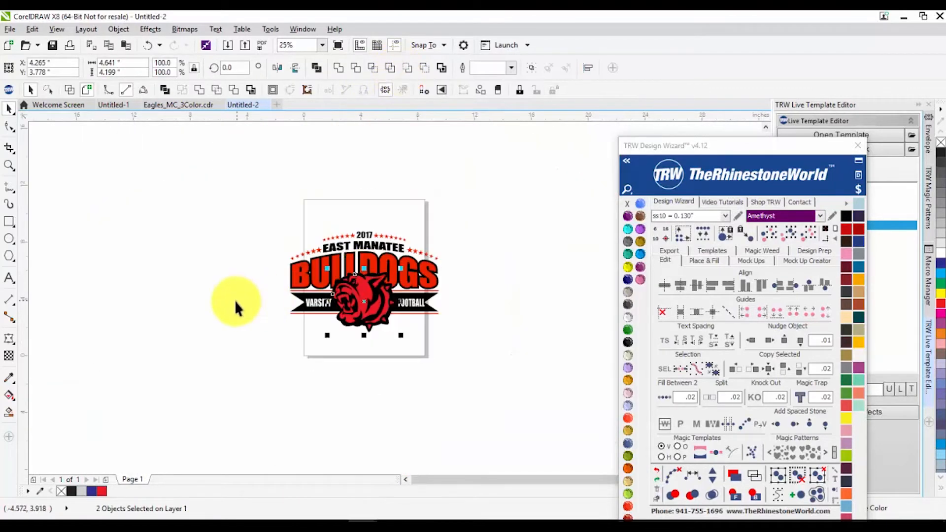
Recolor the red backing shape behind the bulldog with TRW Blue and clear the selection
click(364, 269)
scroll(355, 305, up, 2)
drag(352, 355, 356, 319)
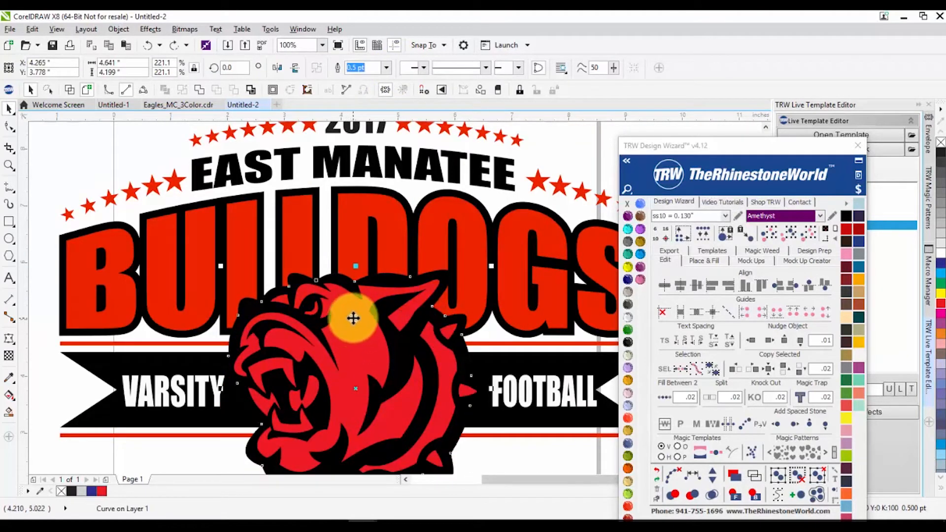
click(640, 254)
scroll(345, 315, down, 1)
click(396, 430)
scroll(359, 312, up, 1)
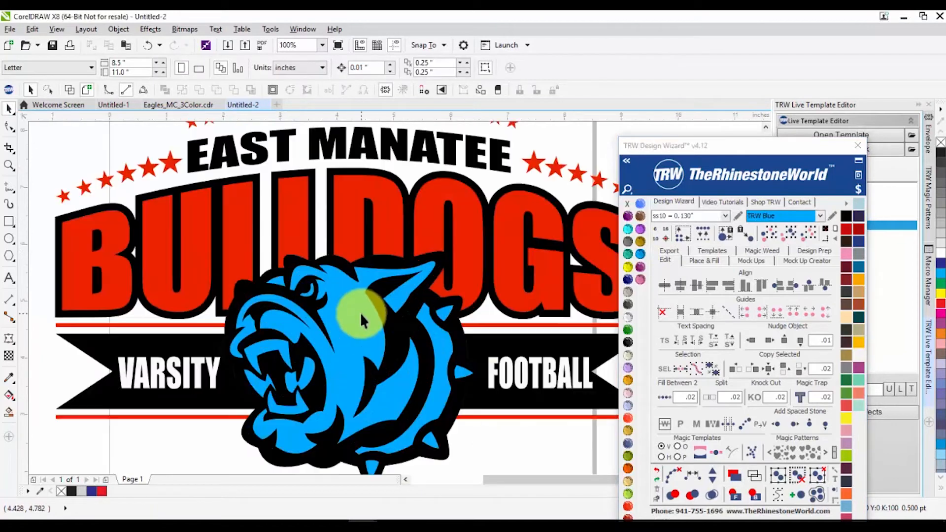
Try an outside Island Fill contour around the bulldog's backing with 1 island and 0.09 contour spacing, and undo it
click(350, 307)
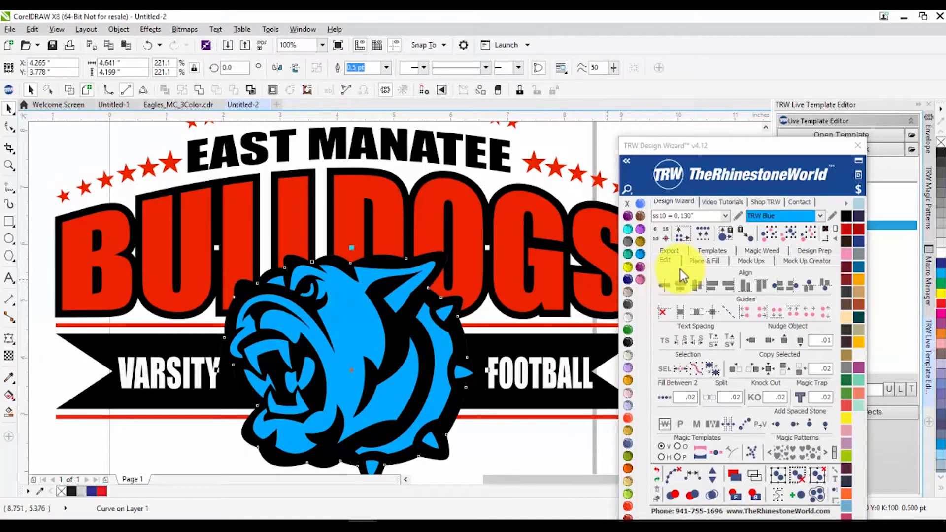
click(704, 261)
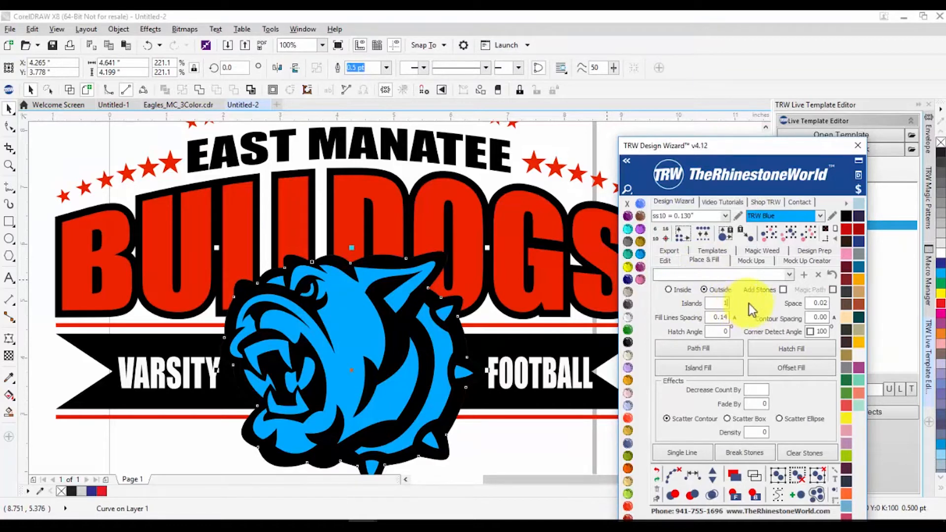
click(835, 317)
click(691, 368)
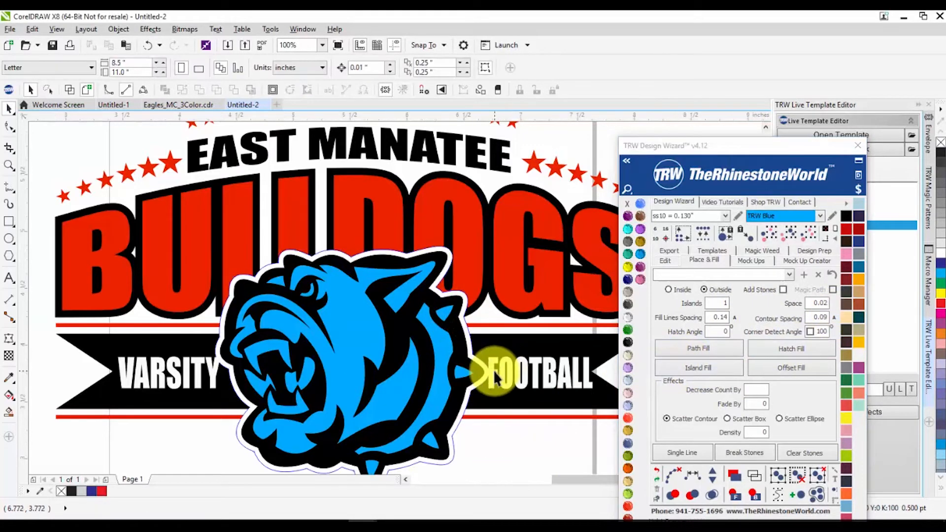
scroll(492, 370, up, 1)
scroll(407, 178, down, 1)
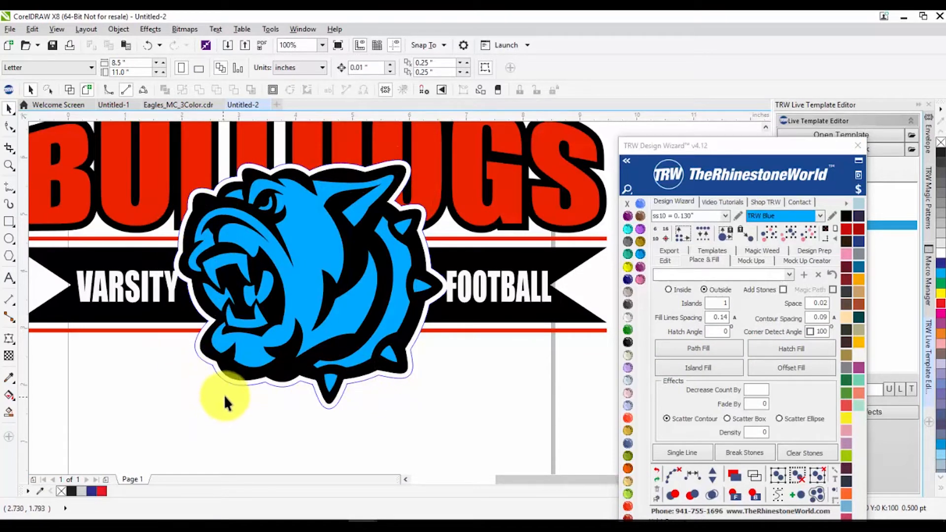
key(ctrl+z)
Set the contour spacing to 0.05 and create an outside Island Fill contour around the bulldog's backing
drag(816, 317, 842, 313)
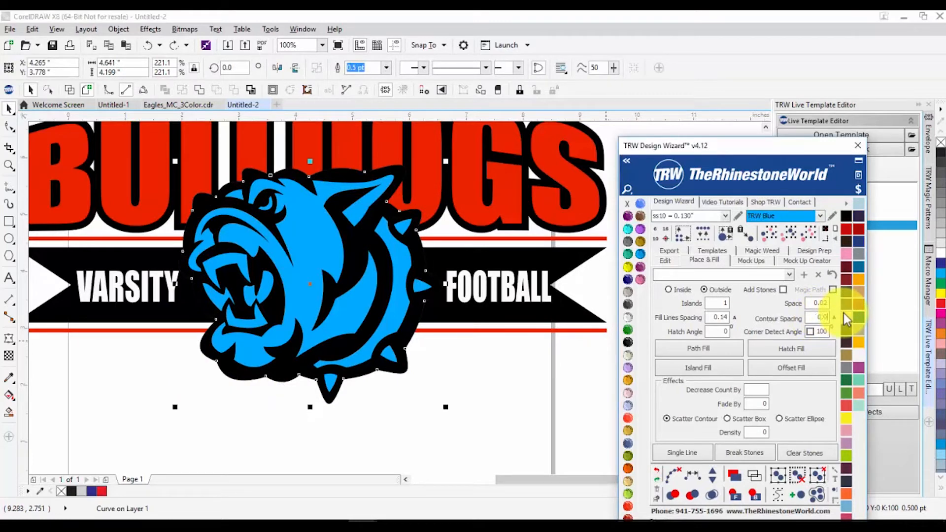
text(0.05)
click(691, 375)
click(469, 406)
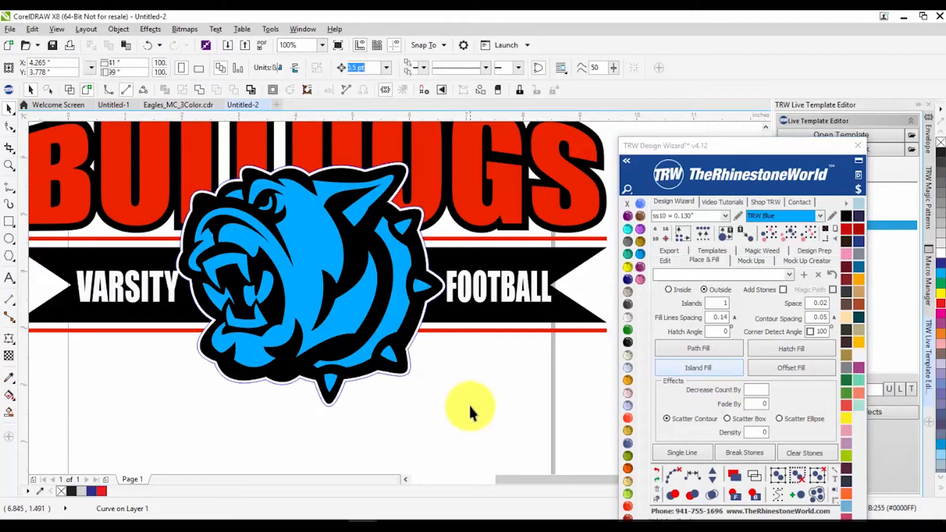
Group the red BULLDOGS lettering with its black outline, keeping it in its original position
scroll(346, 365, down, 1)
scroll(336, 269, up, 2)
scroll(373, 302, down, 1)
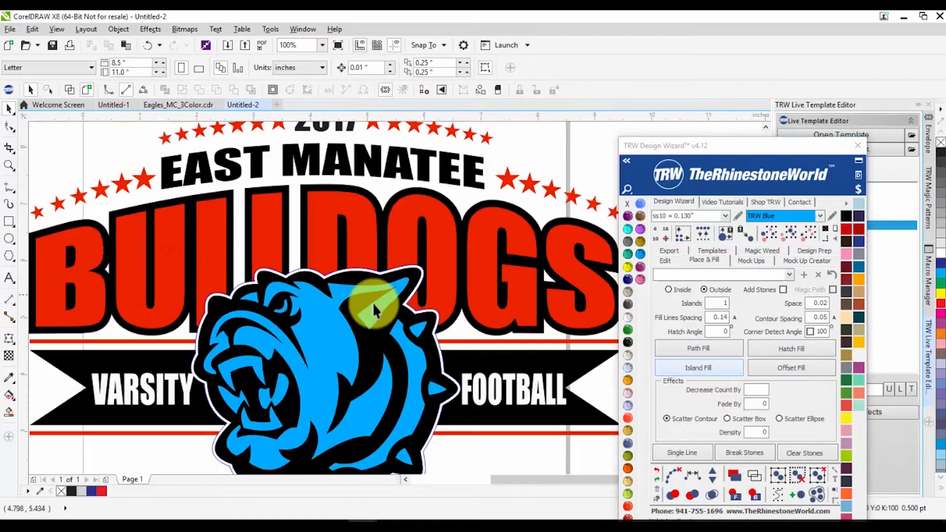
scroll(93, 220, down, 1)
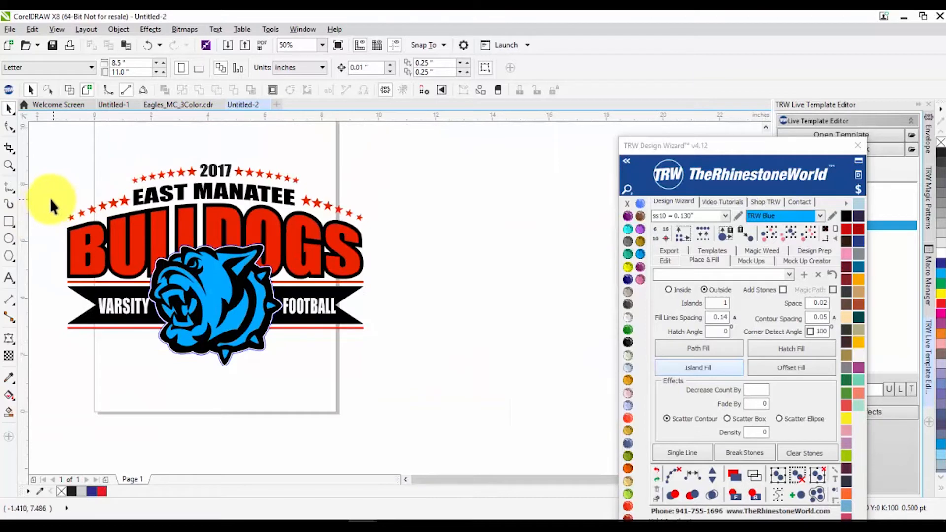
drag(43, 199, 365, 279)
scroll(362, 276, up, 1)
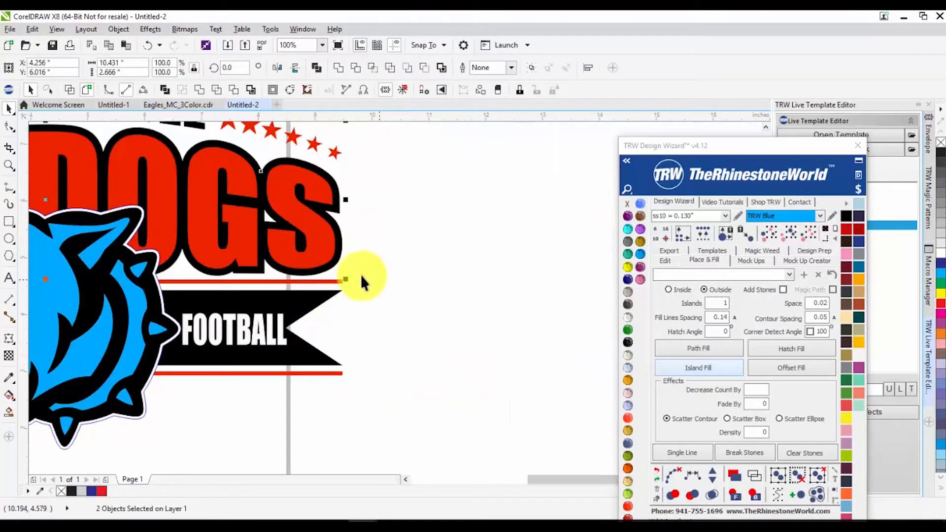
scroll(361, 276, down, 1)
drag(236, 206, 256, 174)
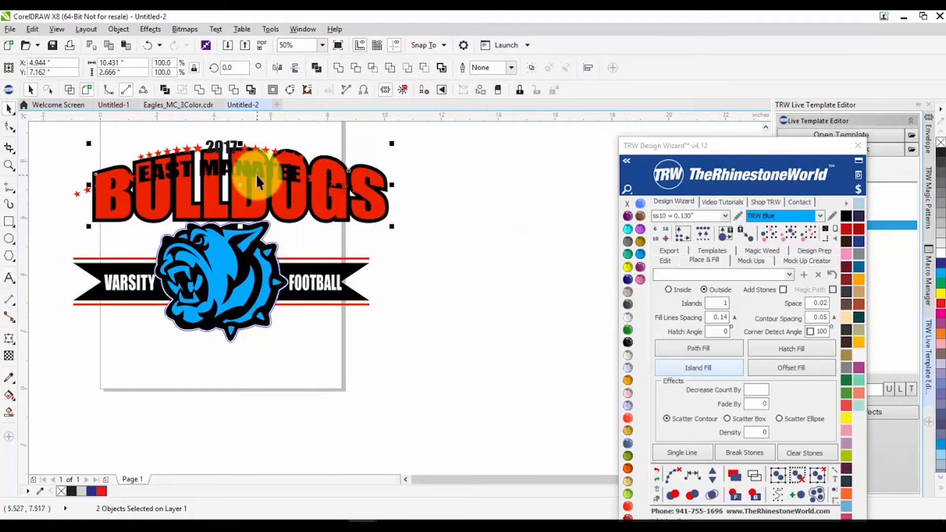
key(ctrl+z)
key(ctrl+g)
click(402, 331)
Cut the bulldog's outer contour out of the grouped BULLDOGS lettering with Back Minus Front
scroll(268, 230, up, 3)
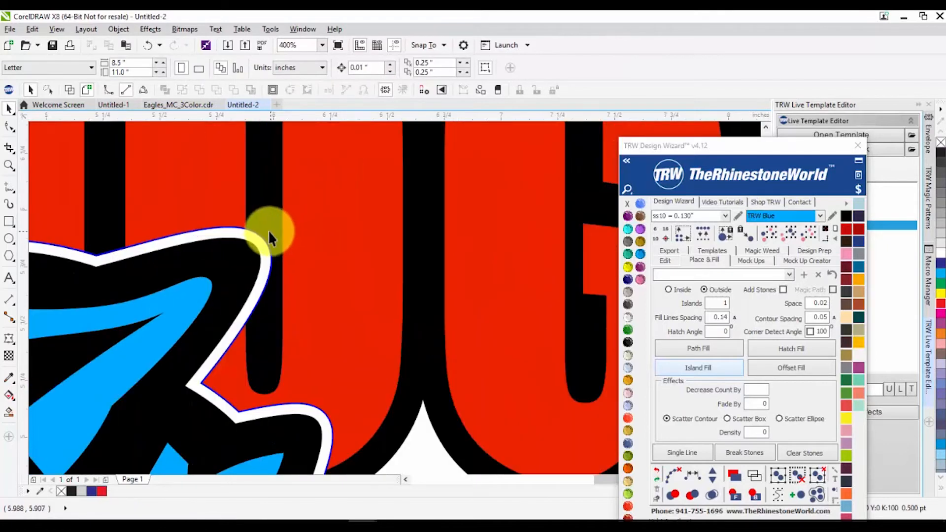
click(264, 244)
scroll(282, 243, down, 2)
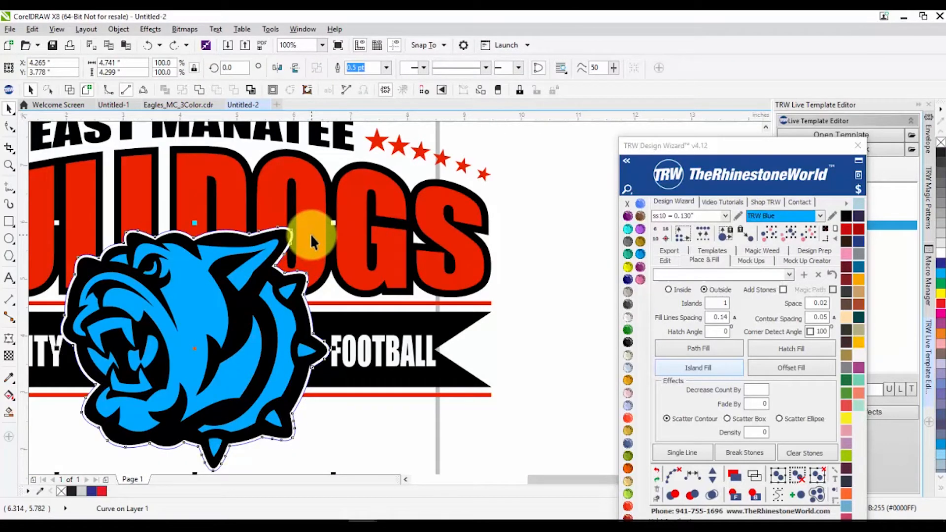
shift+click(311, 234)
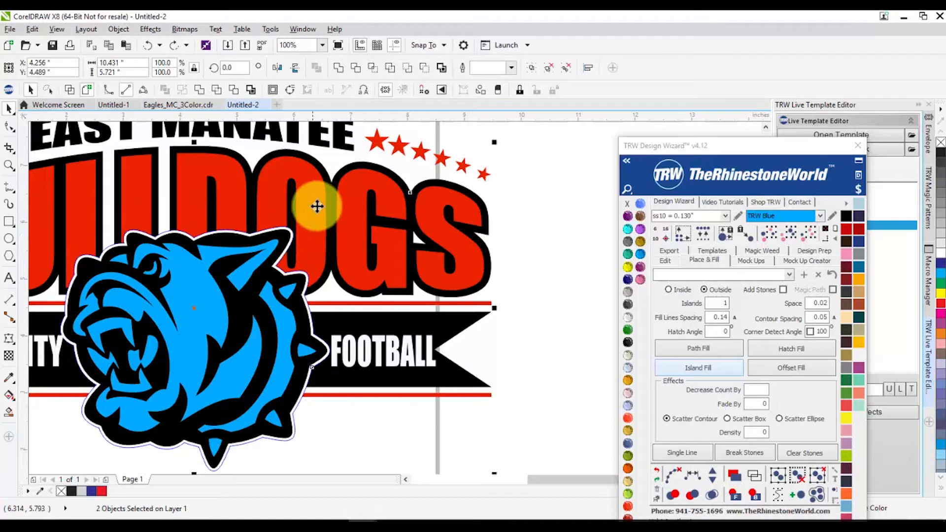
click(425, 66)
click(520, 311)
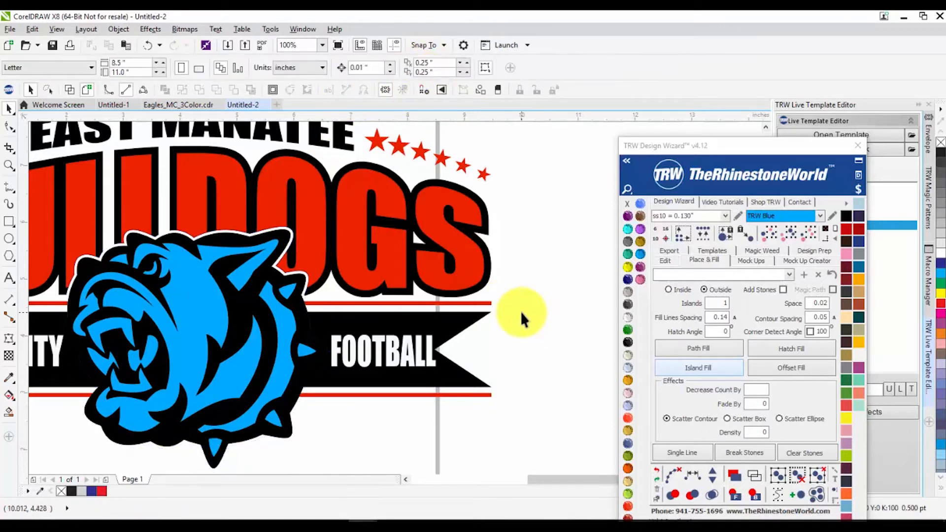
Group the black banner, its two red lines and the VARSITY and FOOTBALL lettering
scroll(520, 312, down, 1)
scroll(338, 268, up, 2)
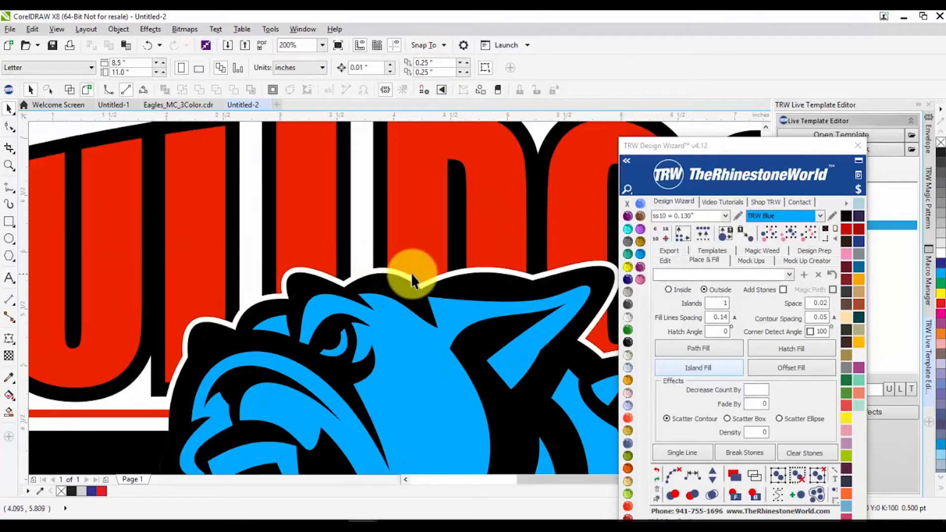
scroll(368, 253, down, 2)
scroll(358, 335, up, 1)
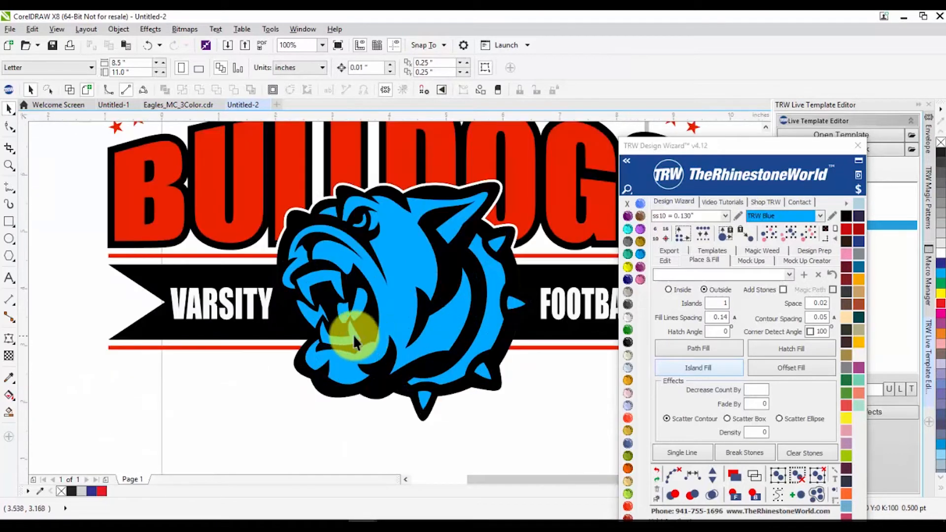
click(443, 330)
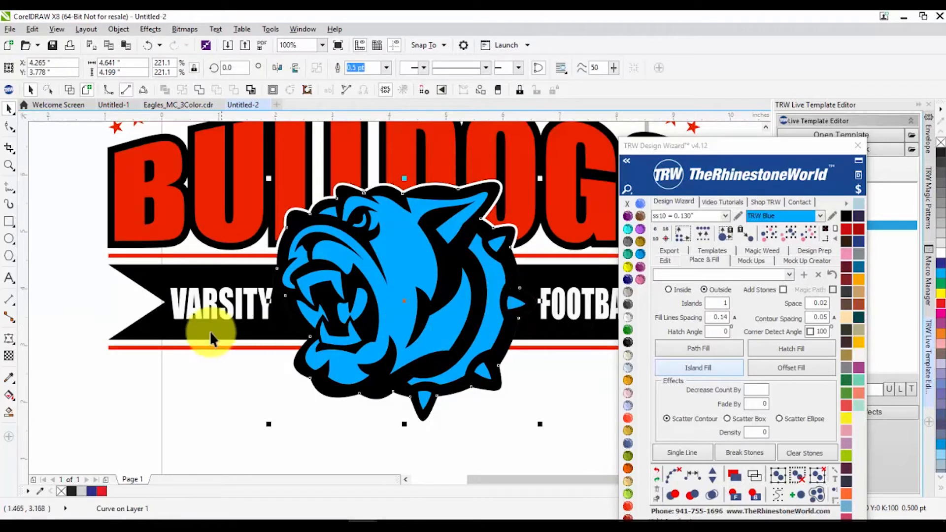
scroll(215, 330, down, 1)
drag(474, 276, 482, 282)
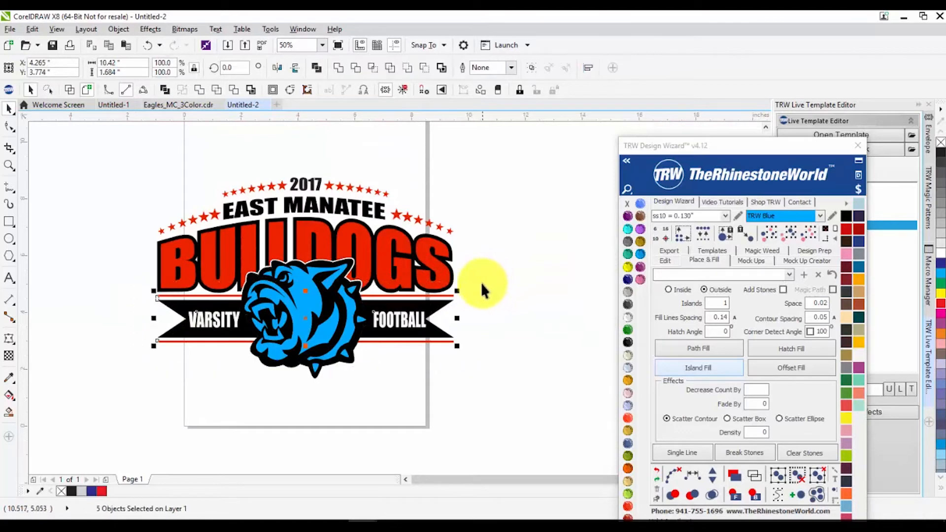
key(ctrl+g)
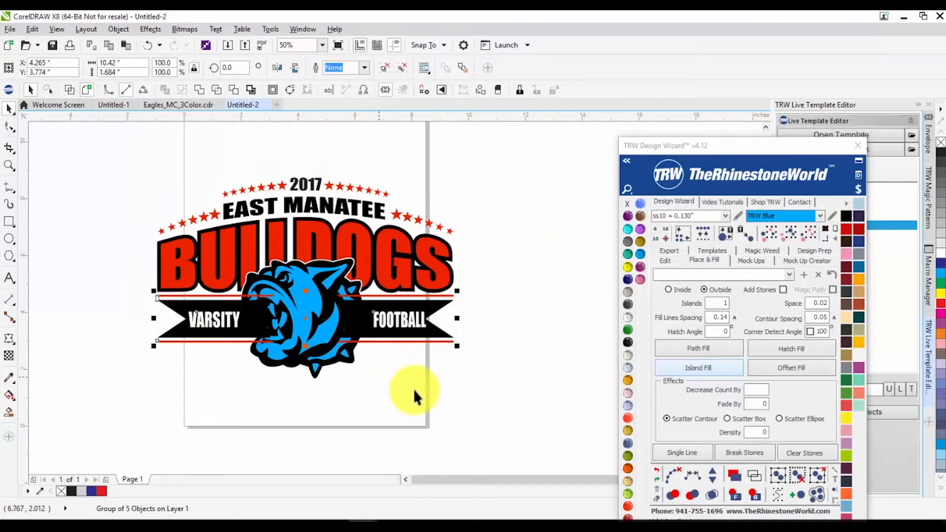
click(437, 395)
Try an outside Island Fill contour with 0.05 contour spacing around the bulldog's backing, and undo it
scroll(369, 300, up, 1)
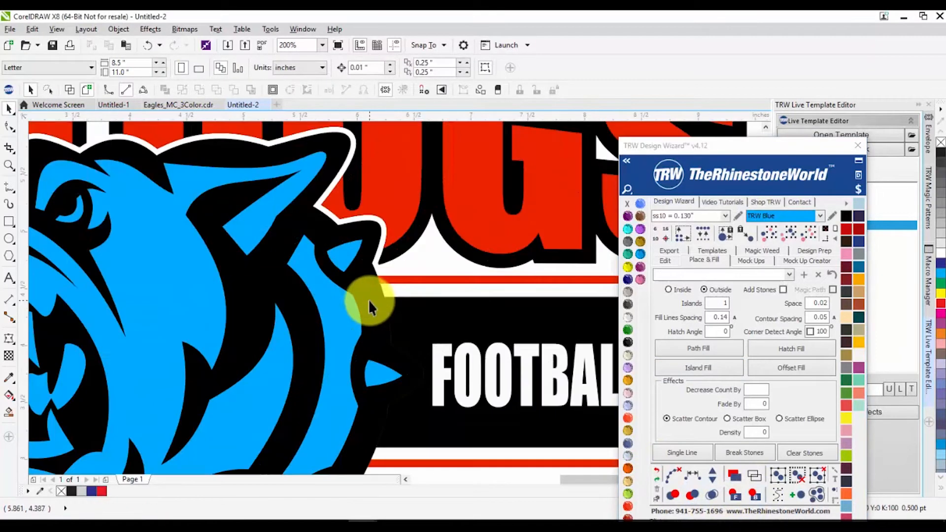
click(345, 290)
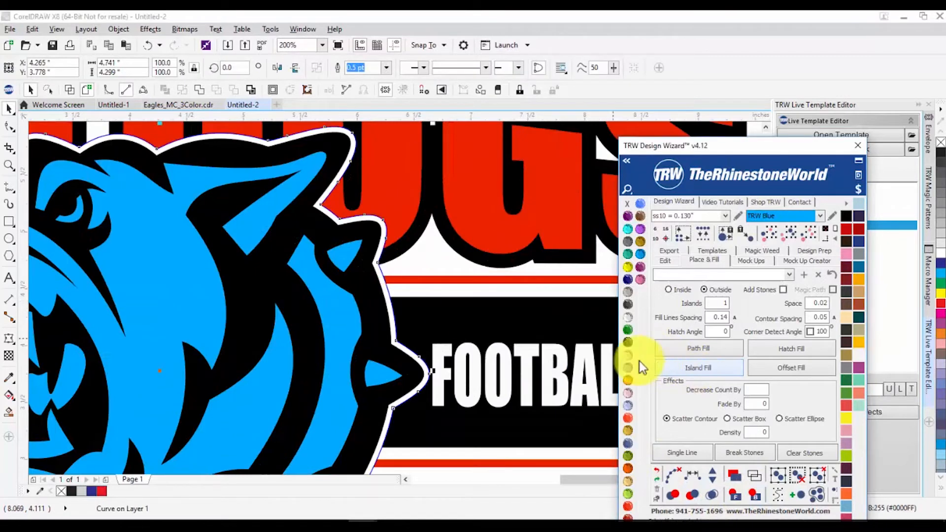
scroll(428, 323, down, 1)
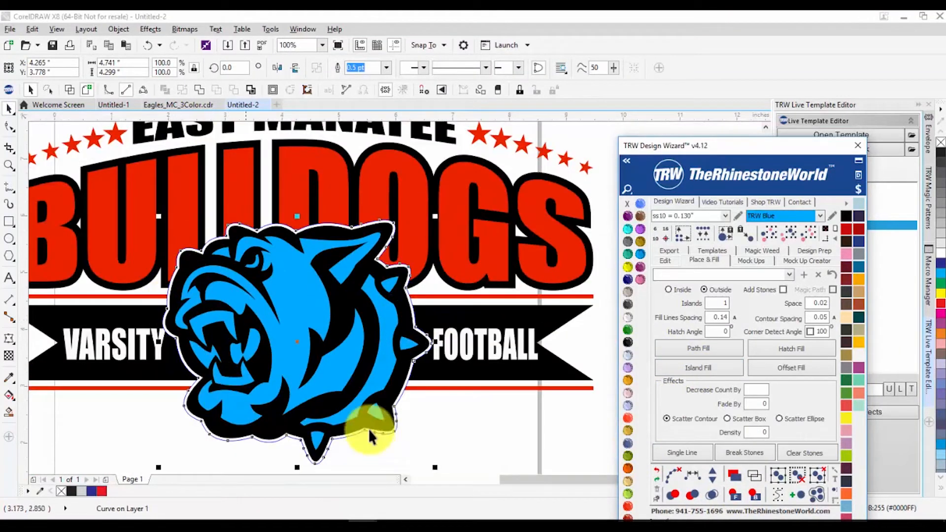
key(ctrl+z)
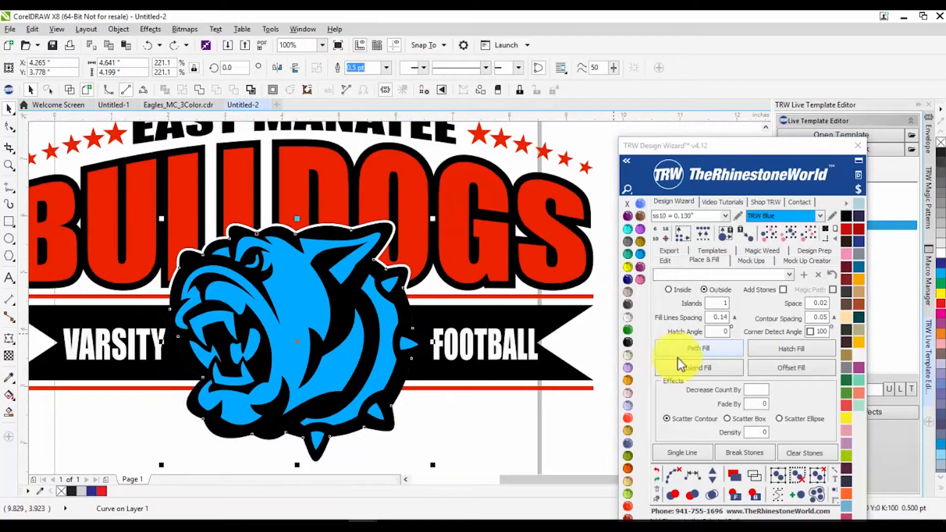
Create an outside Island Fill contour with 0.05 spacing around the bulldog's backing and cut it out of the grouped banner with Back Minus Front
click(680, 365)
scroll(425, 308, up, 1)
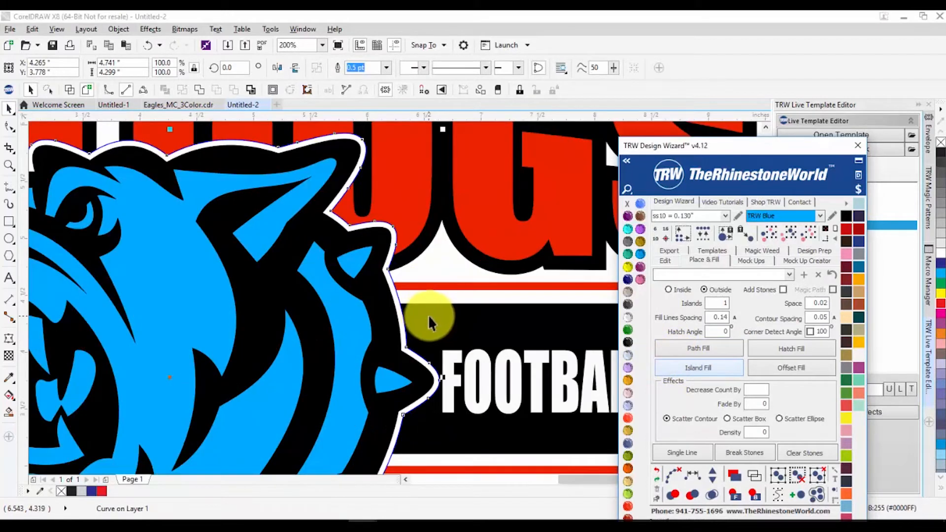
scroll(426, 315, down, 1)
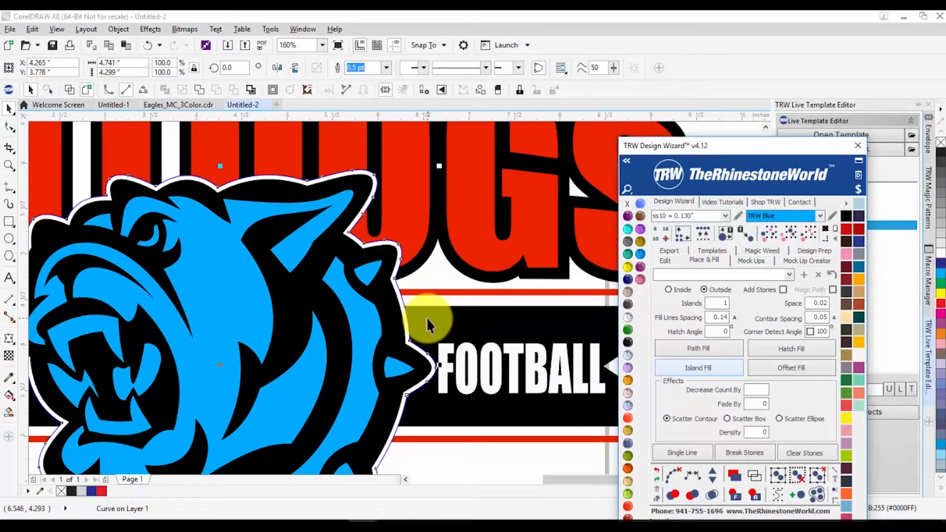
shift+click(427, 299)
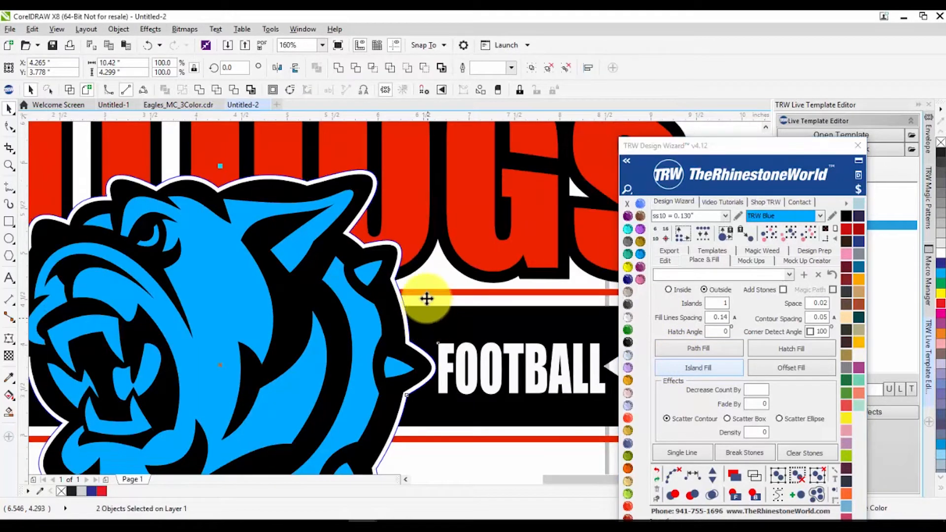
click(422, 69)
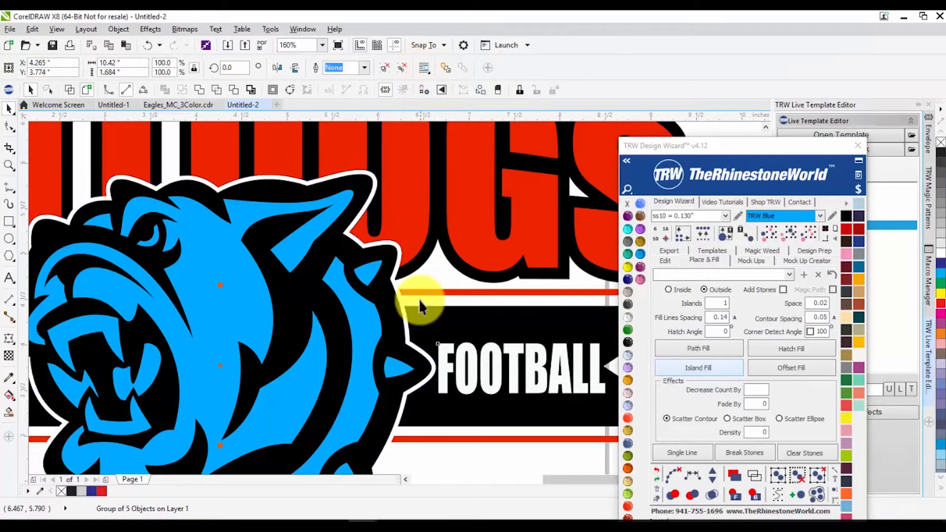
key(Escape)
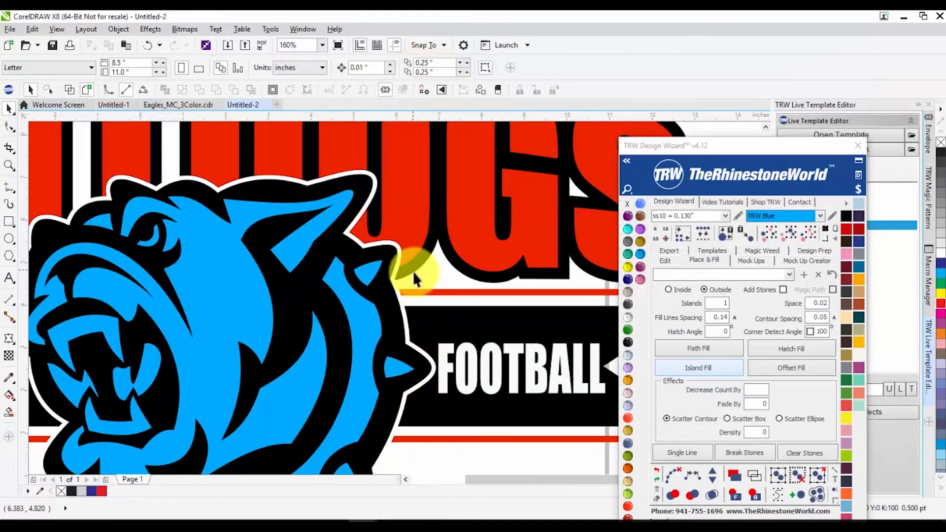
Place a rectangle about 10.93 by 7.56 inches behind the whole logo and fill it with Aquamarine
scroll(416, 264, down, 4)
drag(532, 354, 533, 354)
click(824, 228)
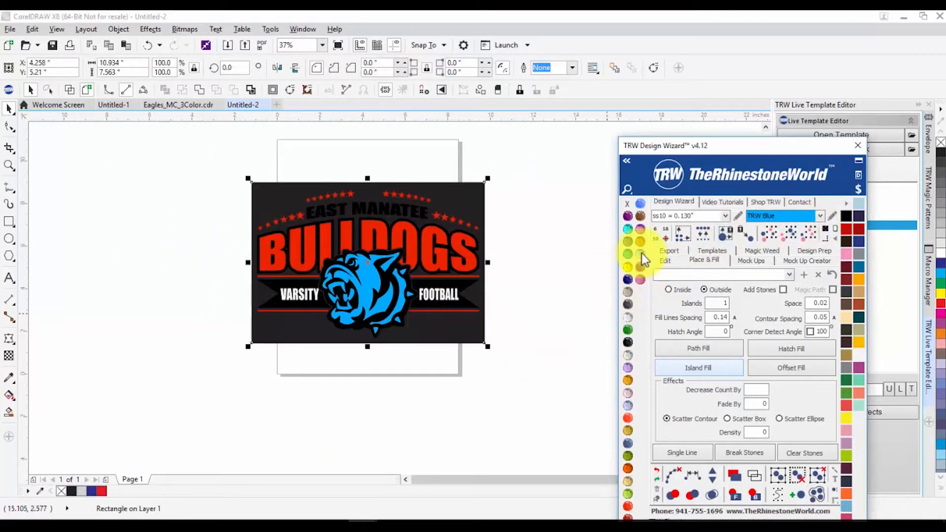
click(636, 230)
scroll(394, 269, up, 2)
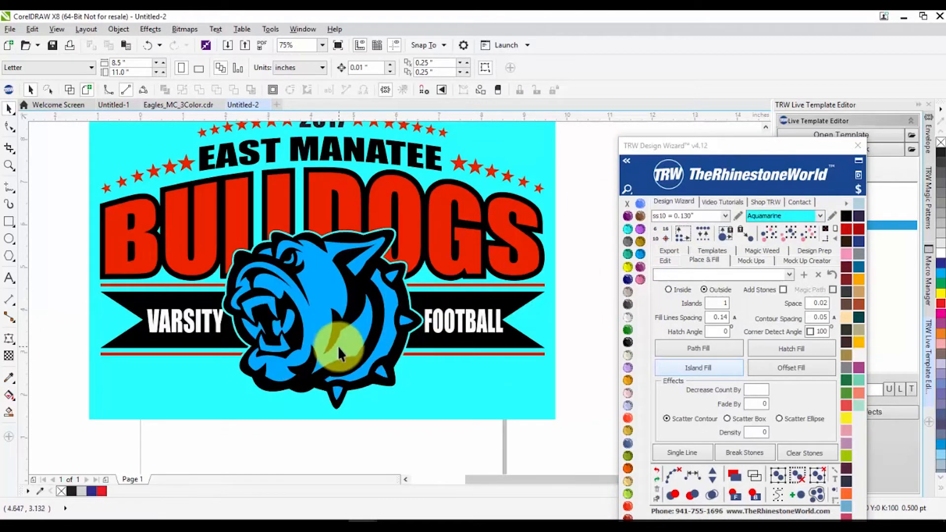
Delete the blue backing shape beneath the bulldog's black linework
click(318, 279)
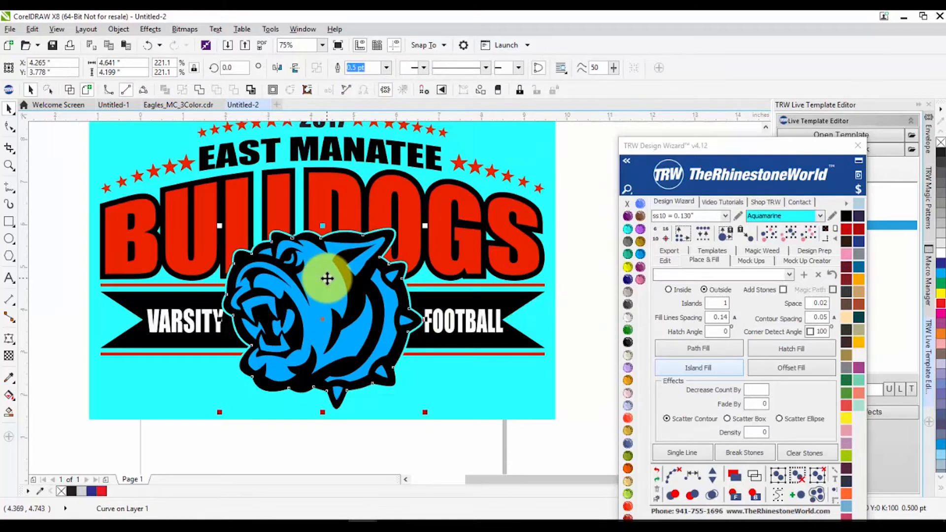
key(Delete)
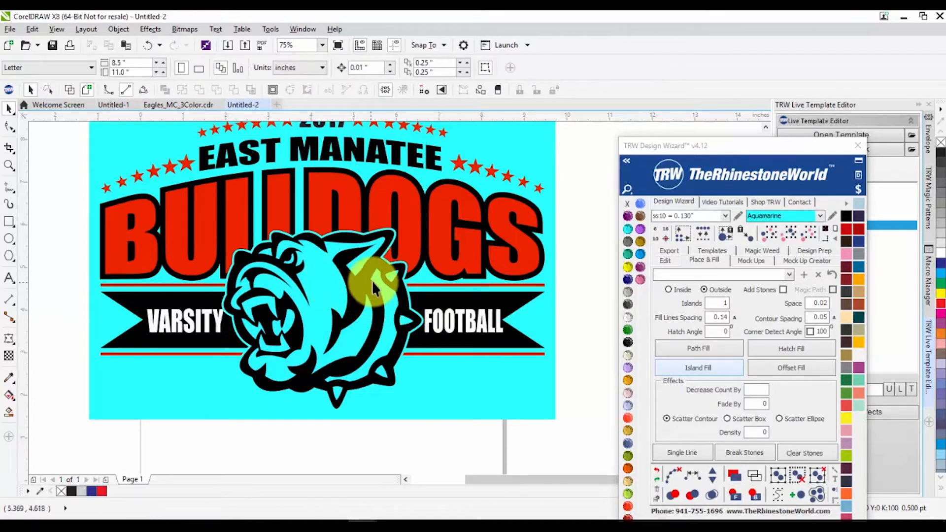
Ungroup the red BULLDOGS lettering from its black outline, keeping its position, and show the TRW Design Wizard's Edit tools
drag(344, 186, 354, 228)
key(ctrl+z)
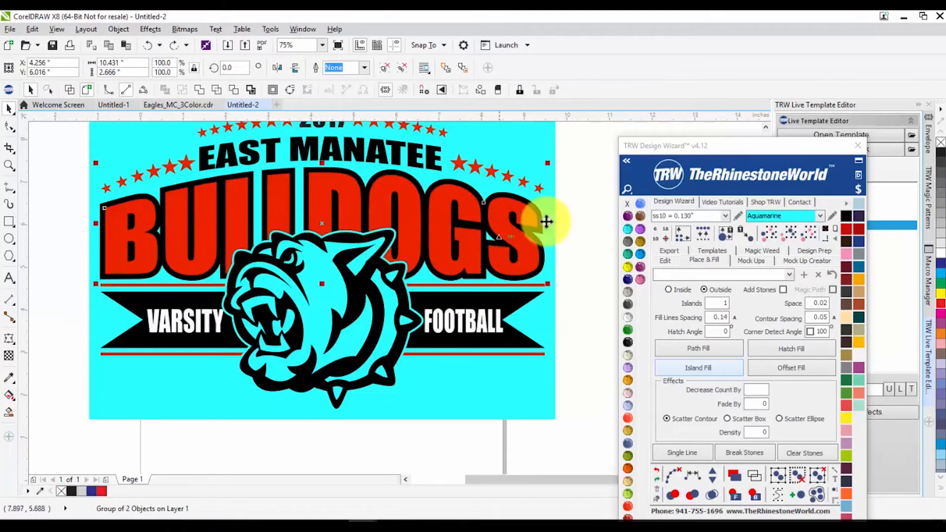
click(401, 68)
drag(717, 173, 694, 108)
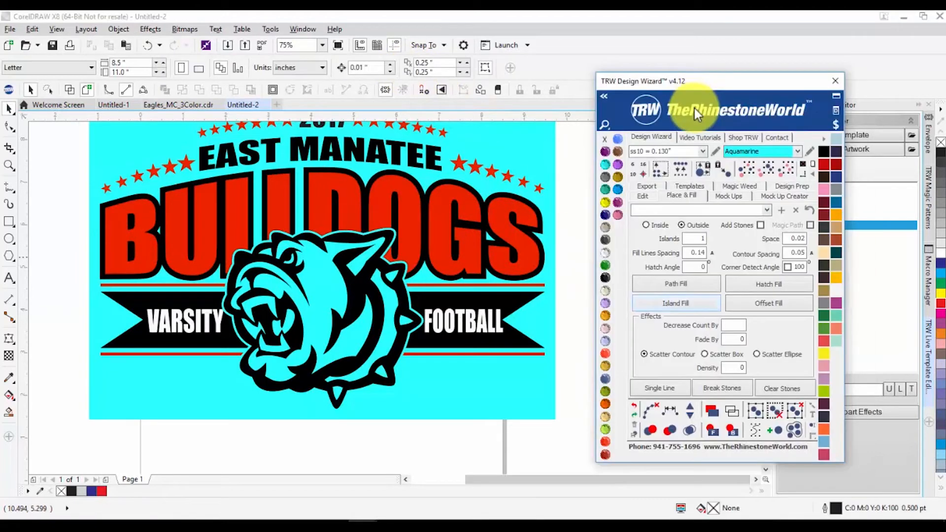
click(643, 195)
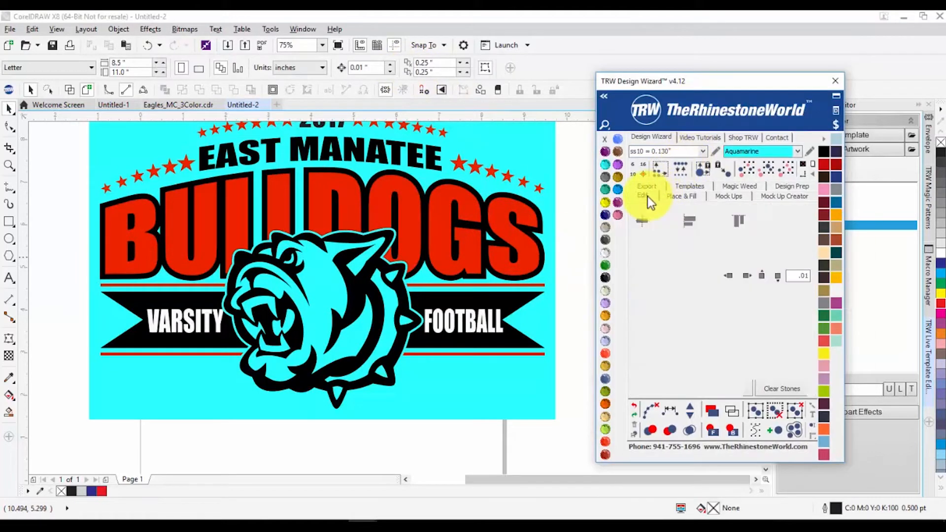
Try knocking the red BULLDOGS letters out of their black outline with a Knock Out value of 0.05, and undo it
click(524, 279)
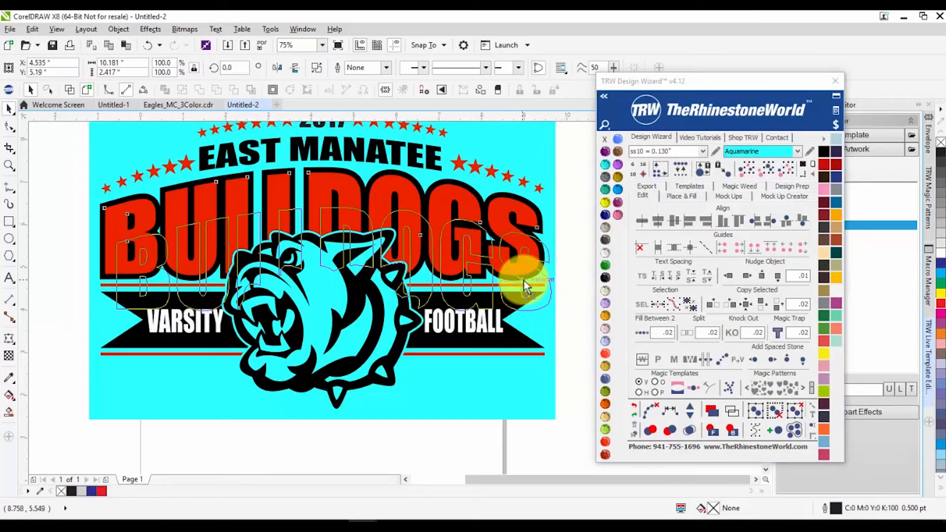
scroll(525, 213, up, 2)
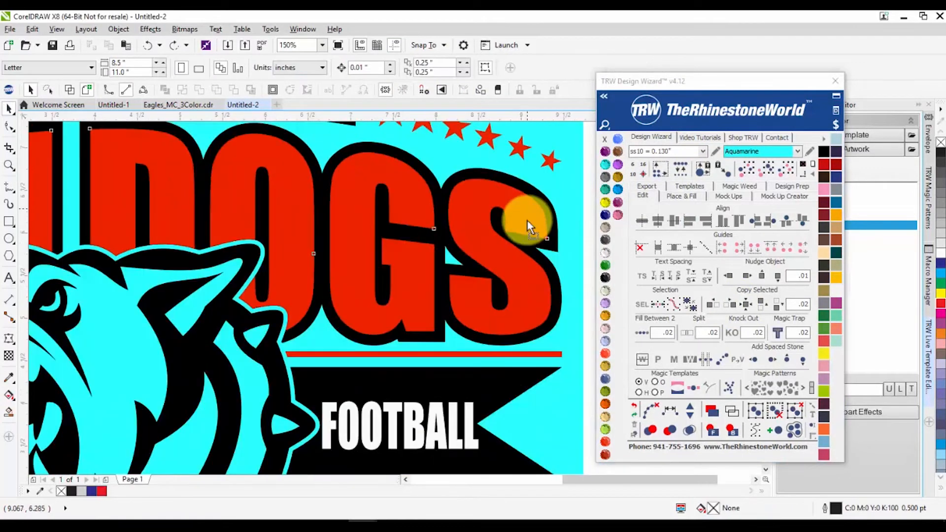
key(ctrl+z)
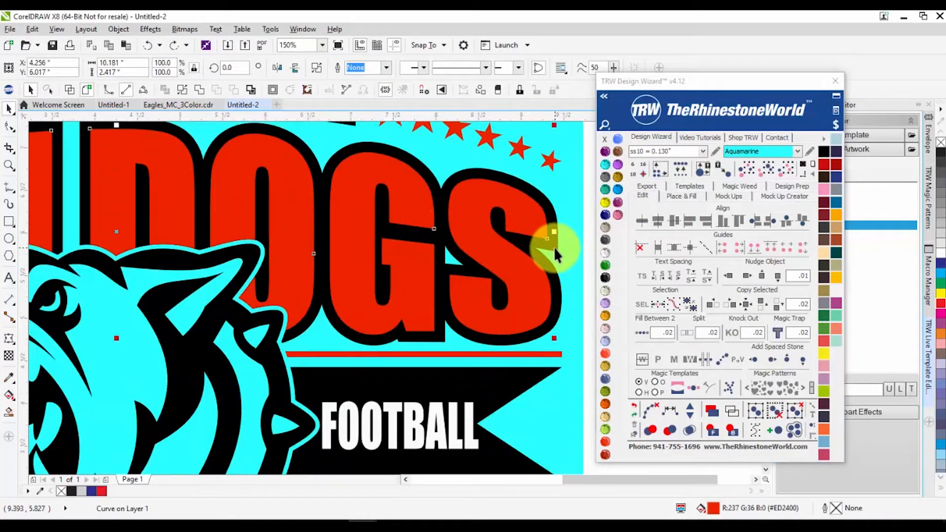
shift+click(554, 247)
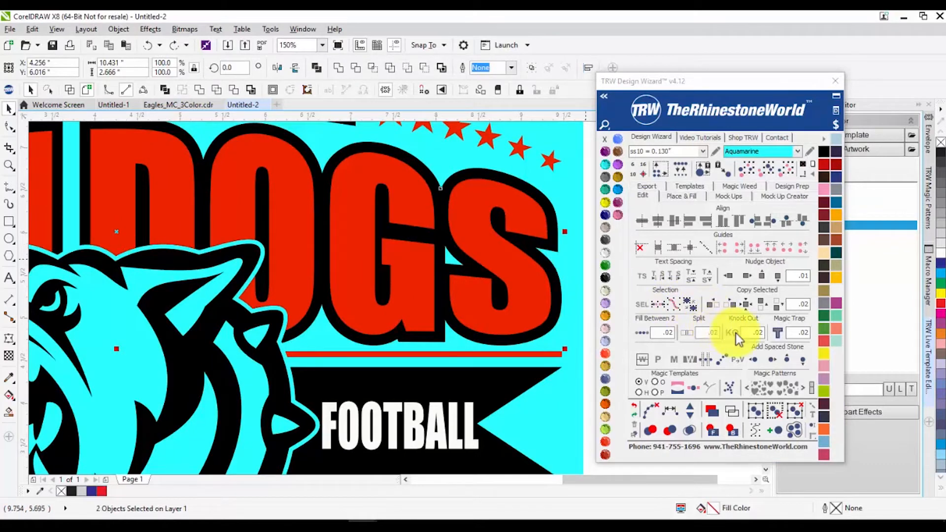
click(762, 336)
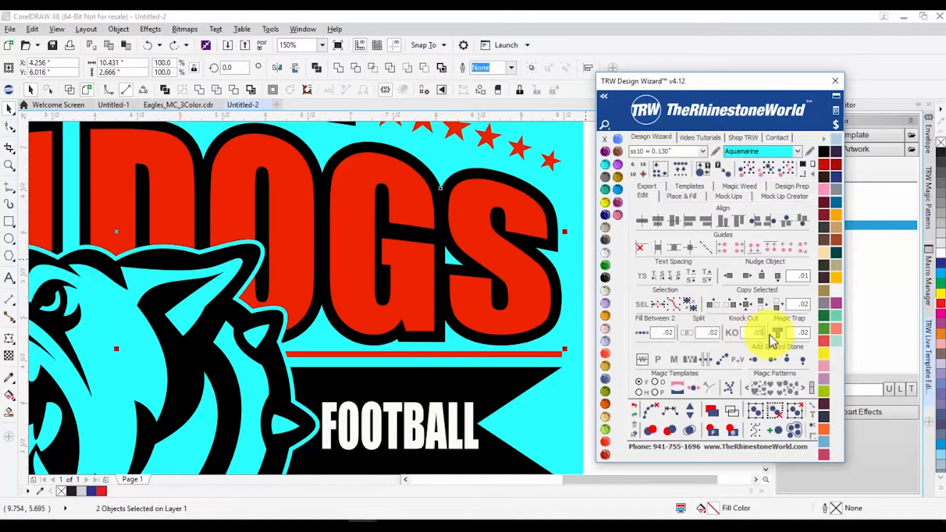
click(731, 333)
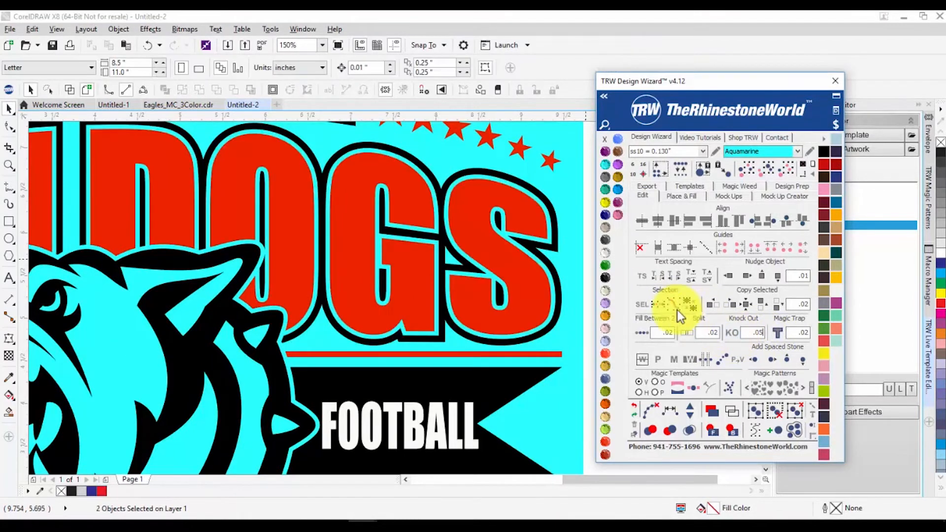
scroll(400, 232, down, 1)
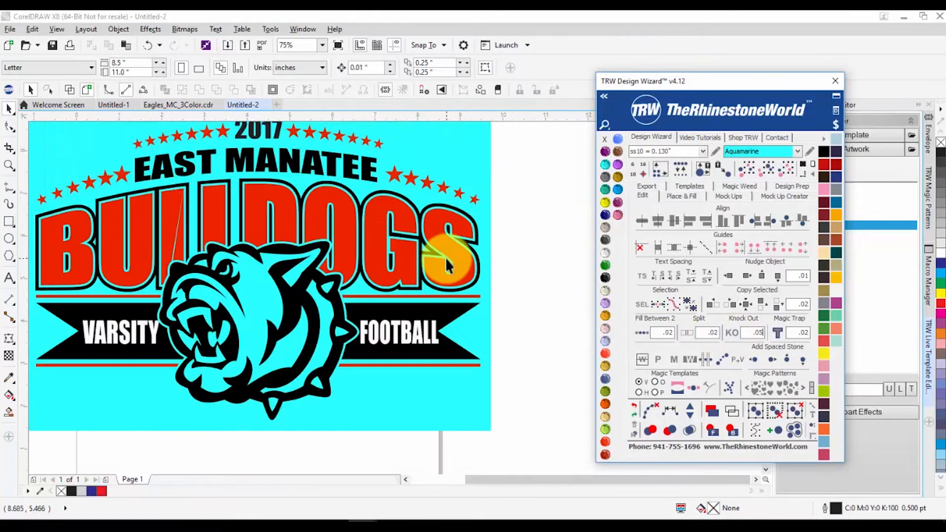
click(521, 304)
key(ctrl+z)
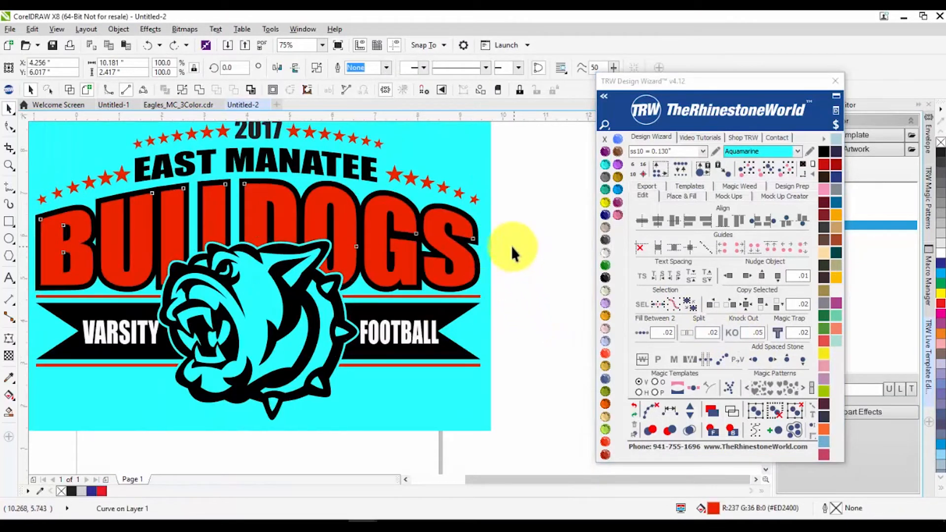
Set the Knock Out value to 0.02 and knock the red BULLDOGS letters out of their black outline
click(513, 245)
click(768, 332)
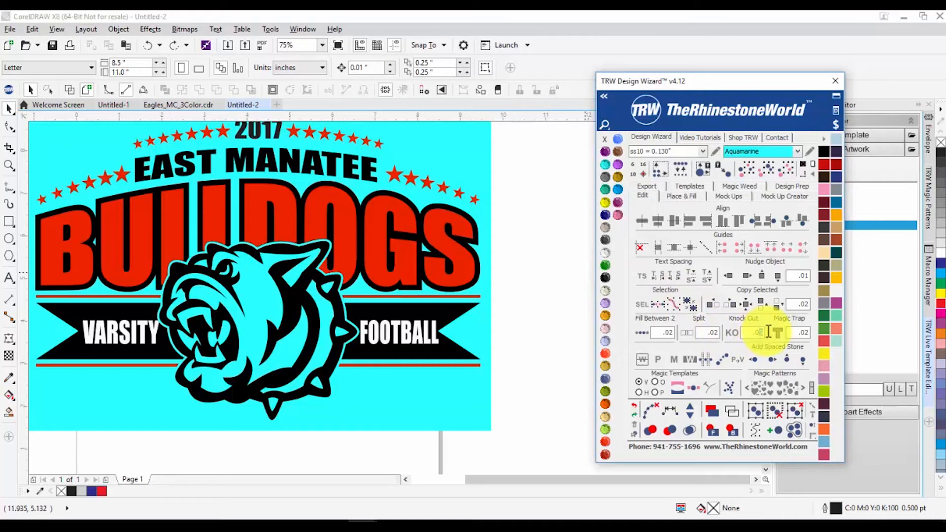
click(455, 241)
scroll(459, 236, up, 2)
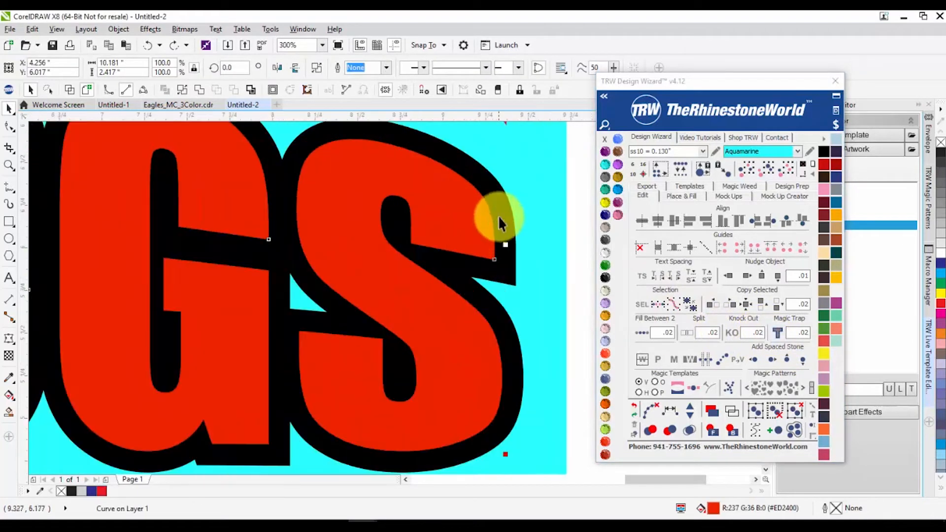
click(733, 333)
scroll(459, 296, down, 2)
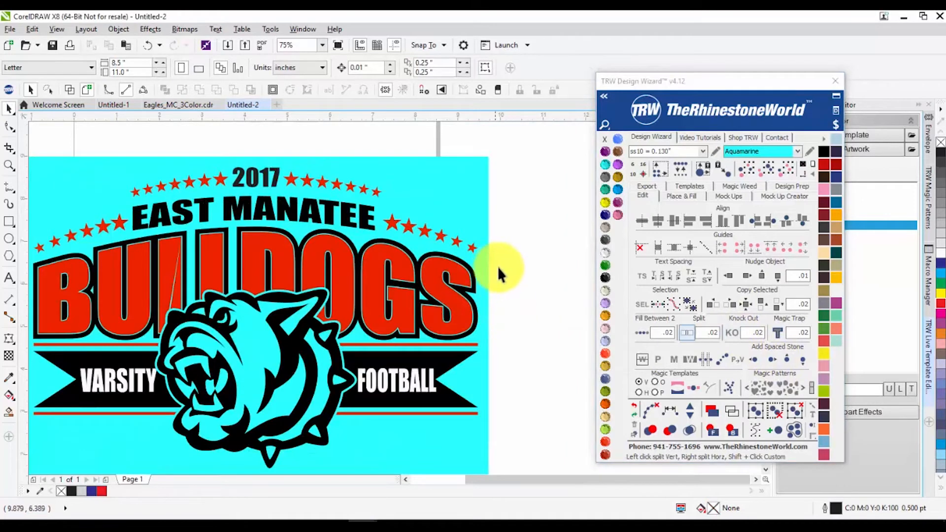
Cut the white VARSITY text out of the black banner below the BULLDOGS lettering
scroll(496, 265, down, 1)
scroll(348, 288, up, 1)
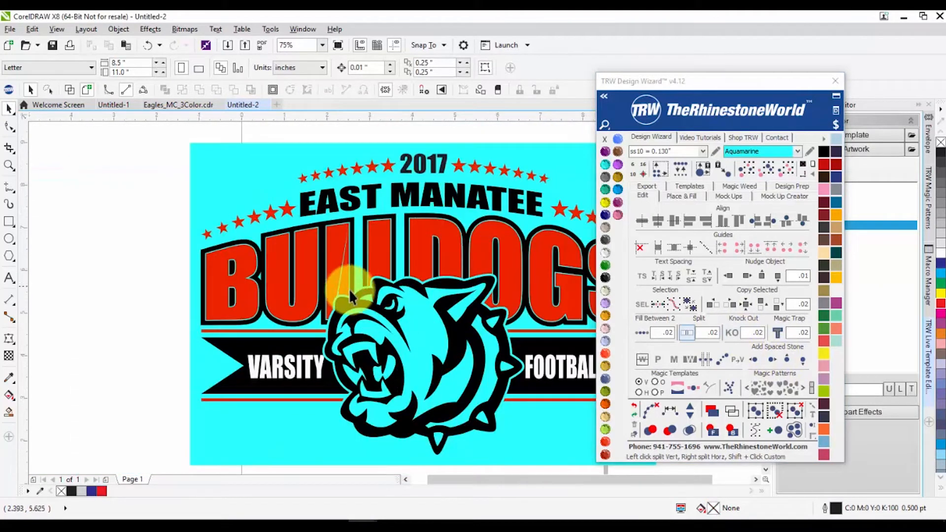
click(300, 368)
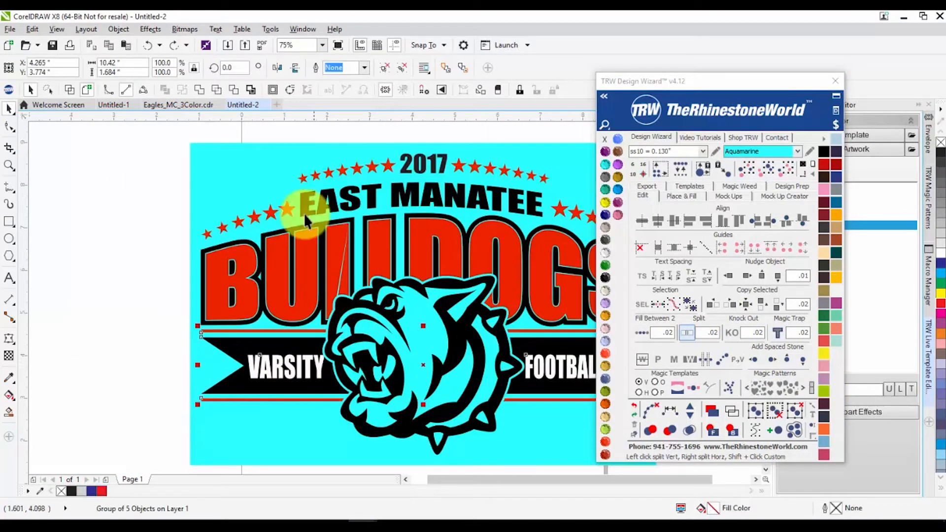
scroll(233, 353, down, 1)
scroll(233, 345, up, 2)
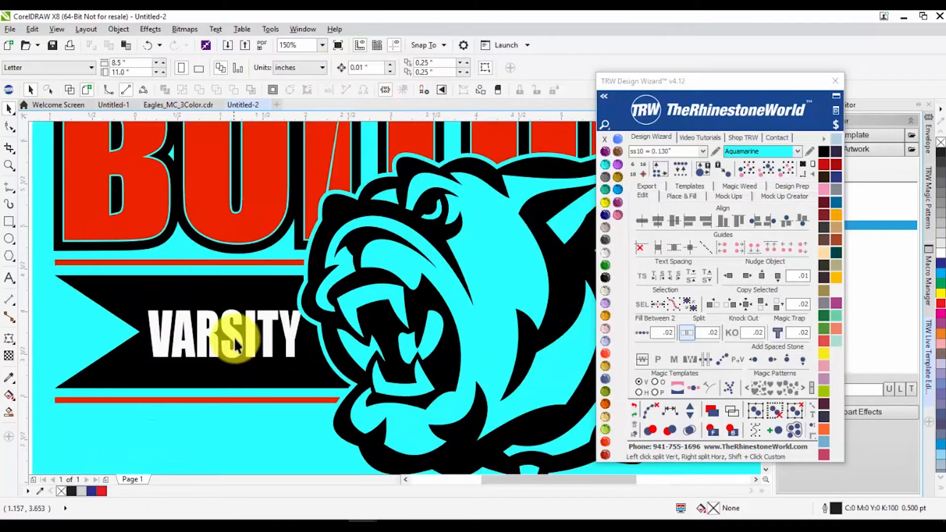
ctrl+click(232, 339)
shift+click(230, 290)
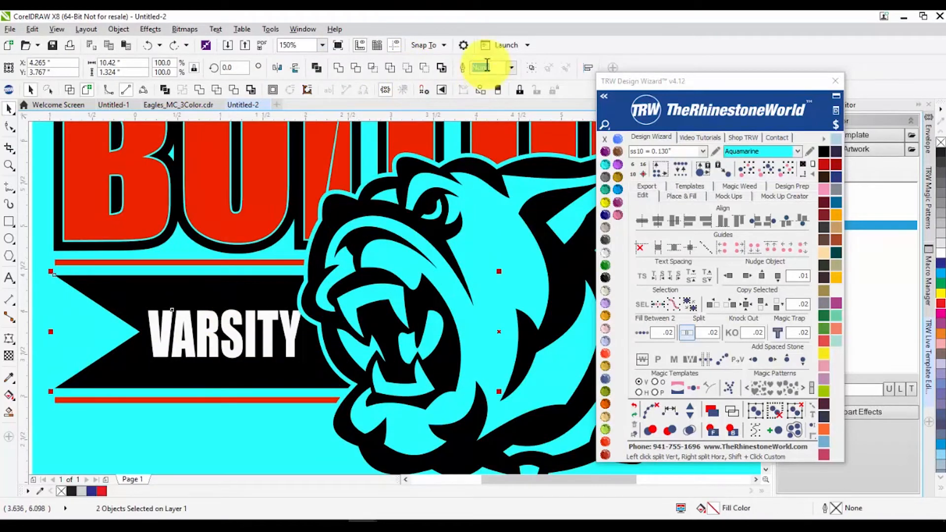
click(414, 68)
Cut the white FOOTBALL text out of the black banner and deselect it
scroll(203, 215, down, 1)
scroll(416, 278, up, 1)
shift+click(481, 271)
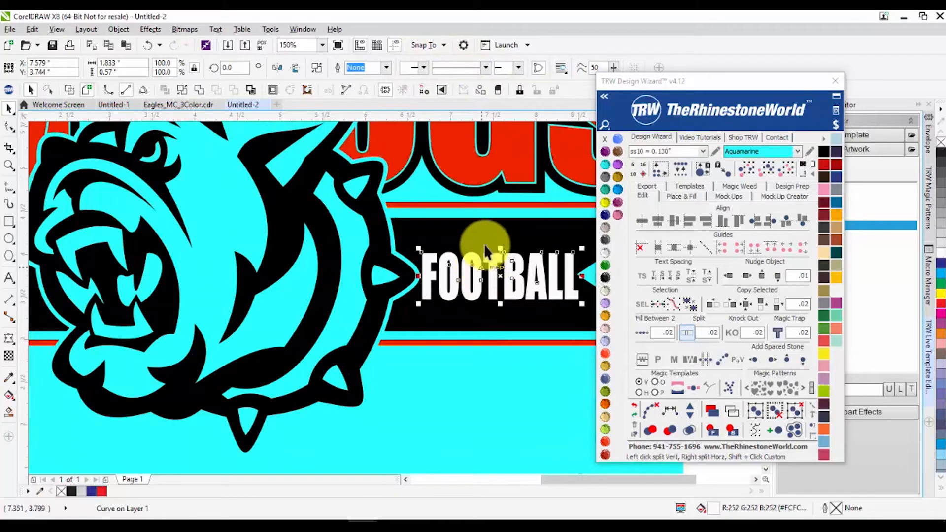
click(423, 70)
scroll(448, 356, down, 1)
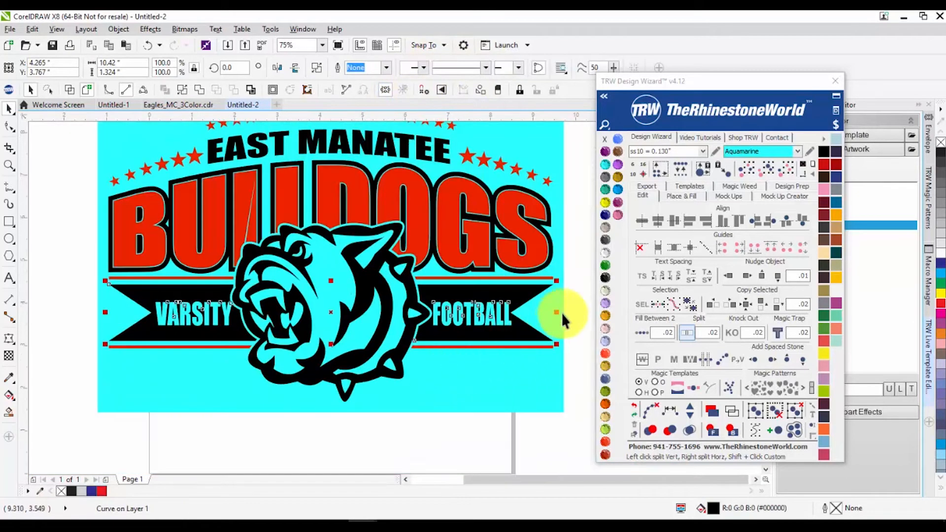
click(565, 293)
scroll(392, 301, down, 1)
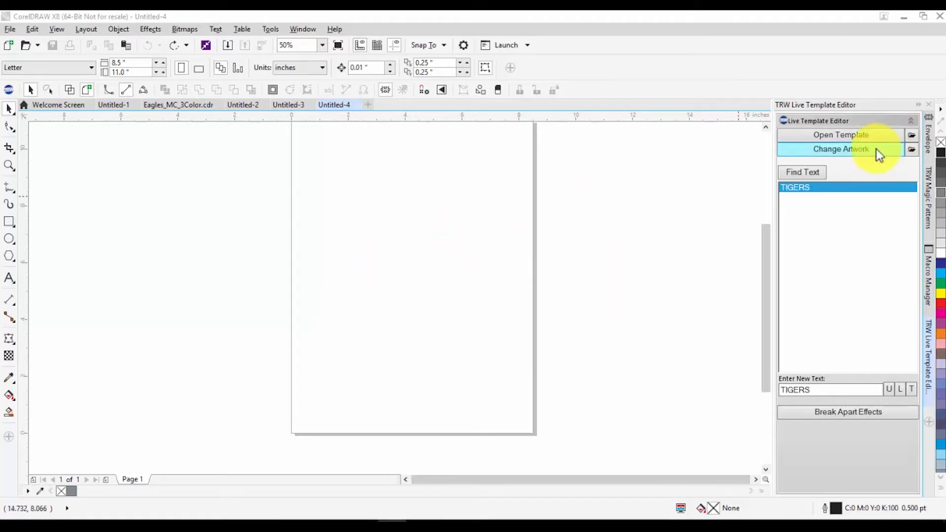
Draw a placeholder rectangle about 4.19 by 4.17 inches near the middle of the page
click(862, 149)
click(512, 292)
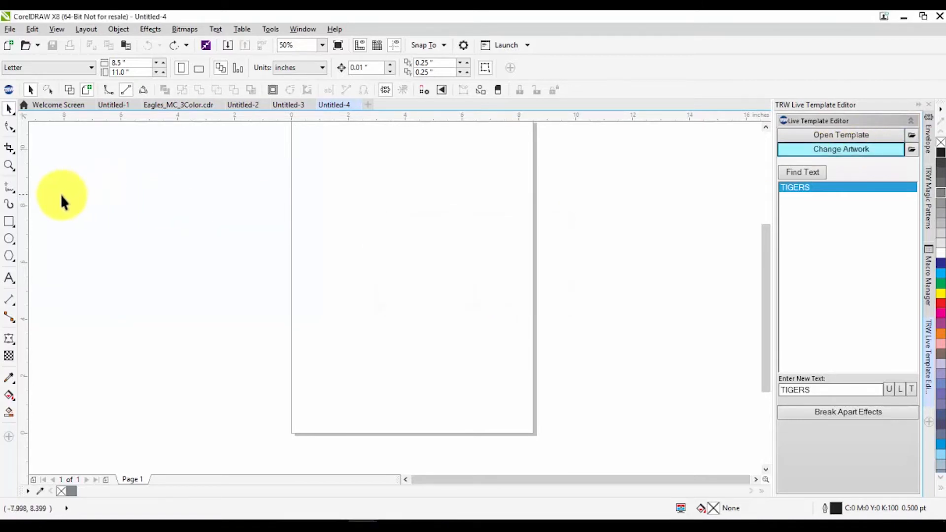
click(8, 221)
drag(351, 205, 470, 323)
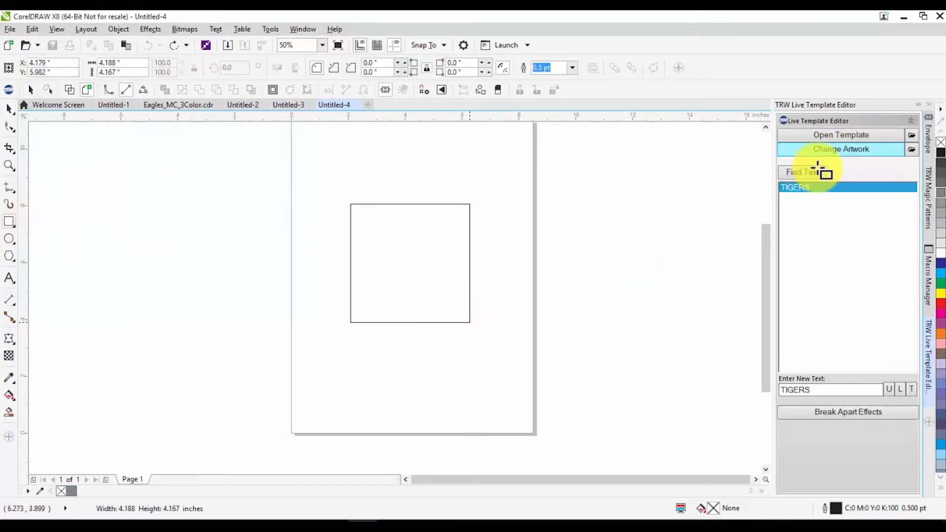
Replace the rectangle with the Baseball 003B TRW LT2 artwork from the TRW Live Templates Volume 2 clipart folder using Change Artwork
click(848, 148)
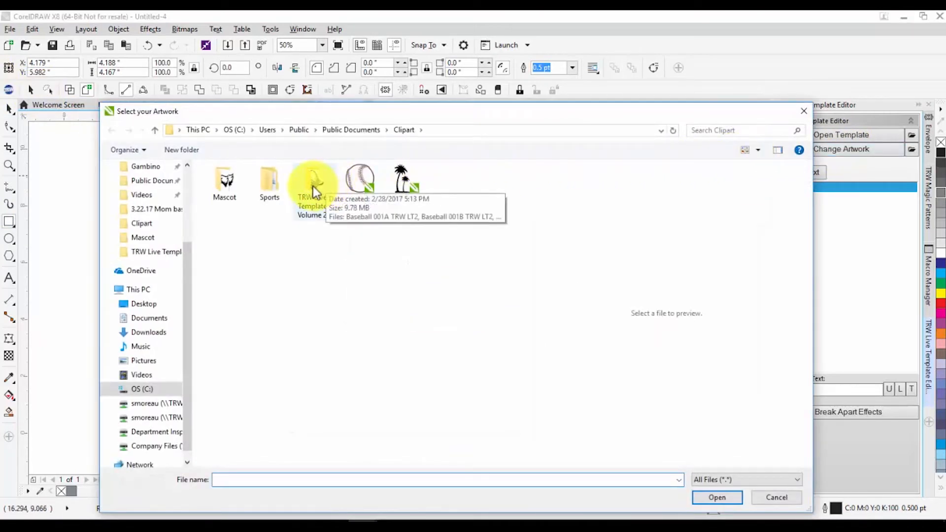
double_click(320, 187)
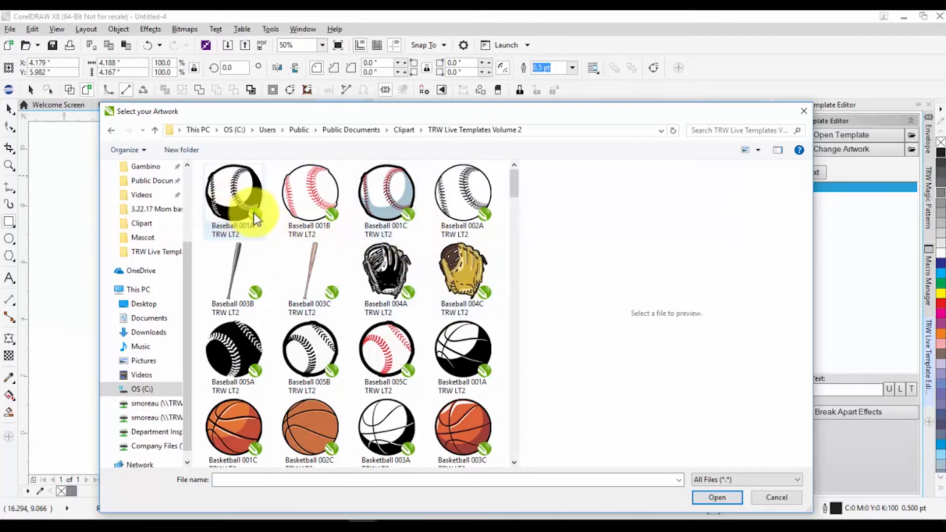
scroll(352, 199, down, 1)
scroll(363, 207, up, 1)
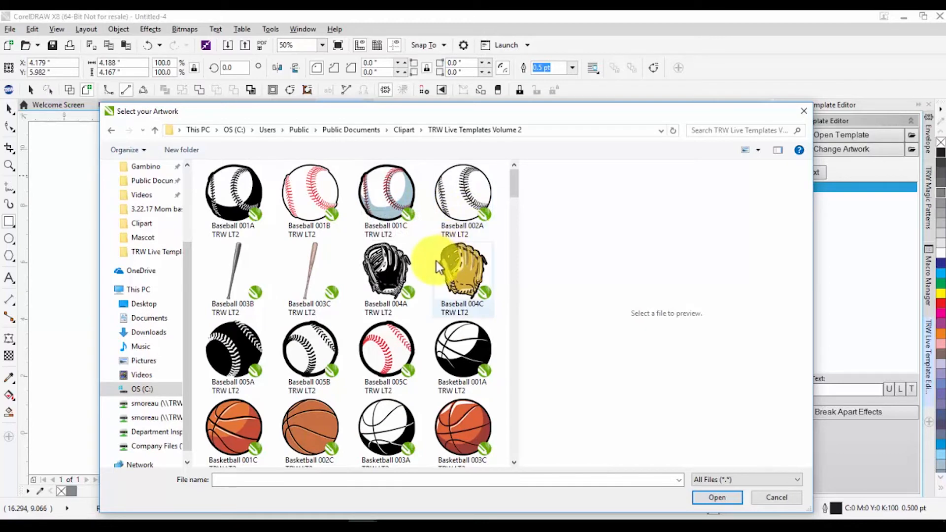
double_click(240, 264)
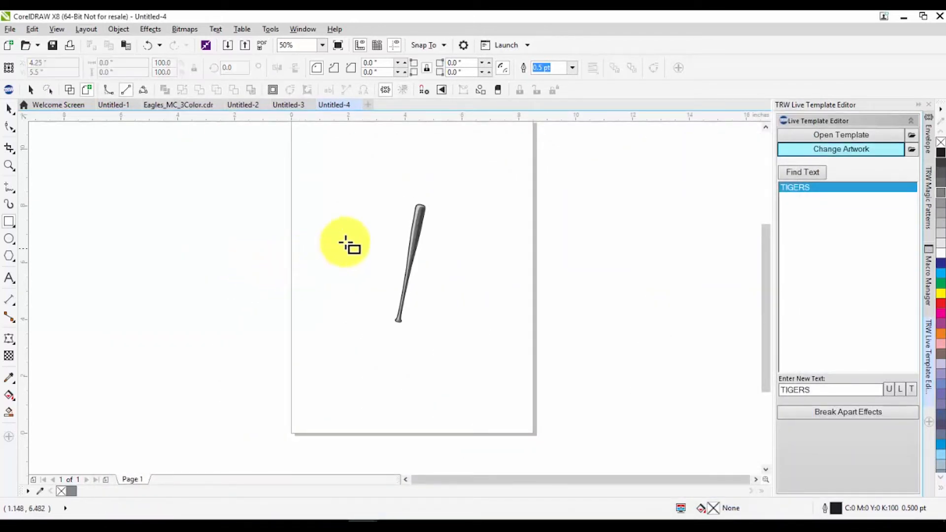
click(425, 249)
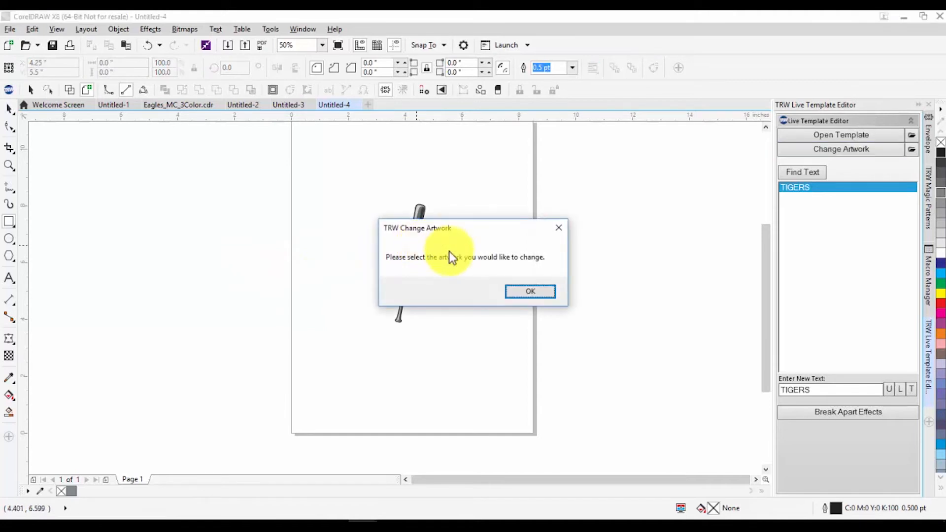
click(528, 292)
click(422, 244)
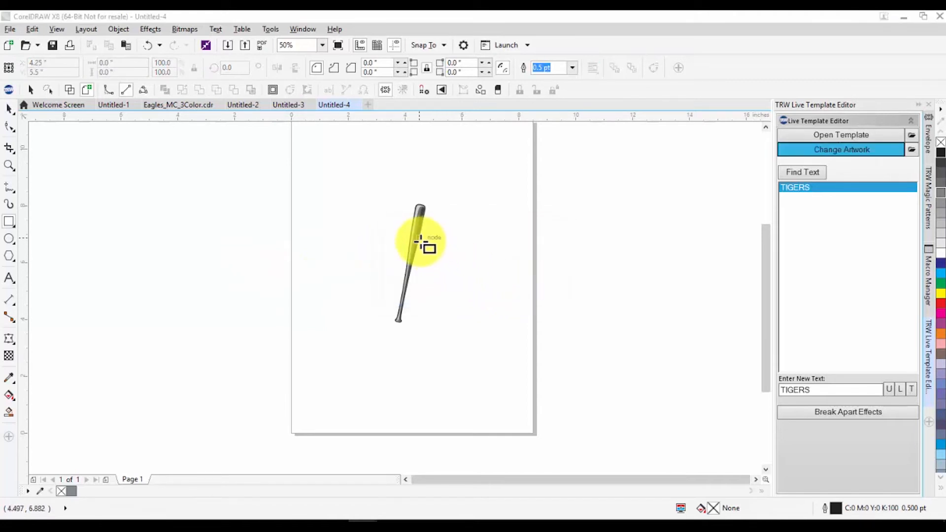
click(531, 290)
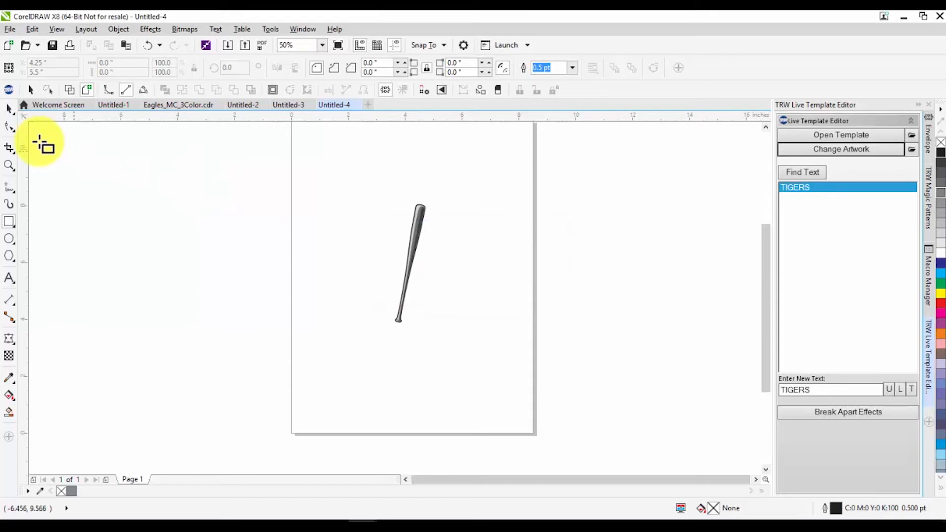
Ungroup the baseball bat artwork into separate shapes and deselect them
click(9, 108)
scroll(418, 224, up, 3)
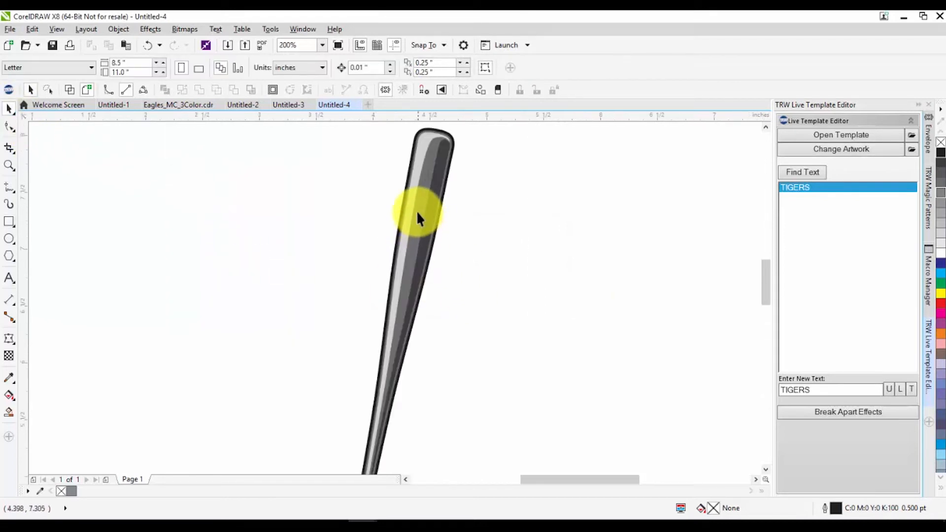
scroll(432, 142, up, 2)
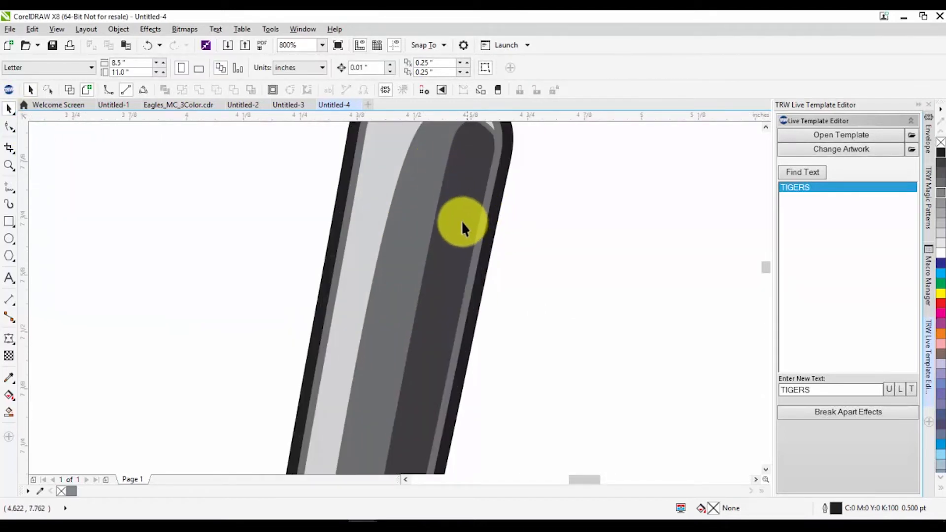
scroll(461, 220, up, 2)
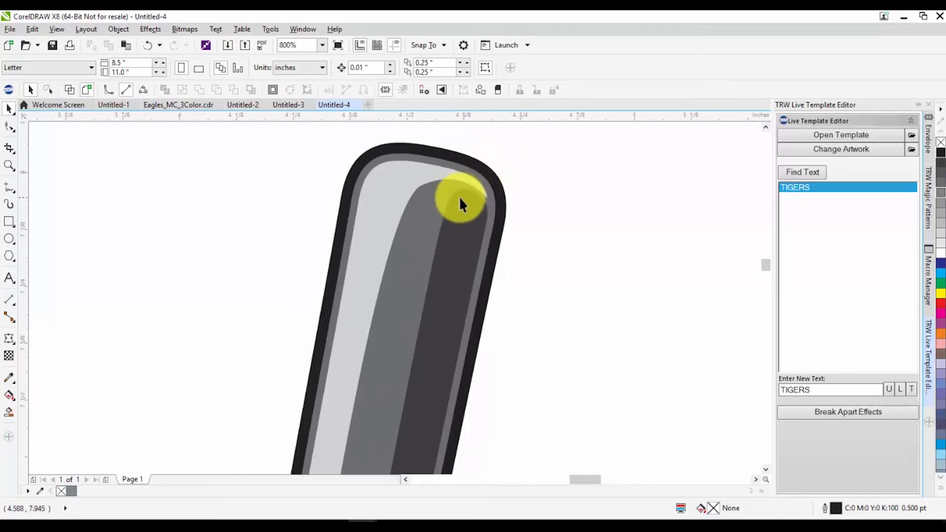
scroll(424, 195, down, 4)
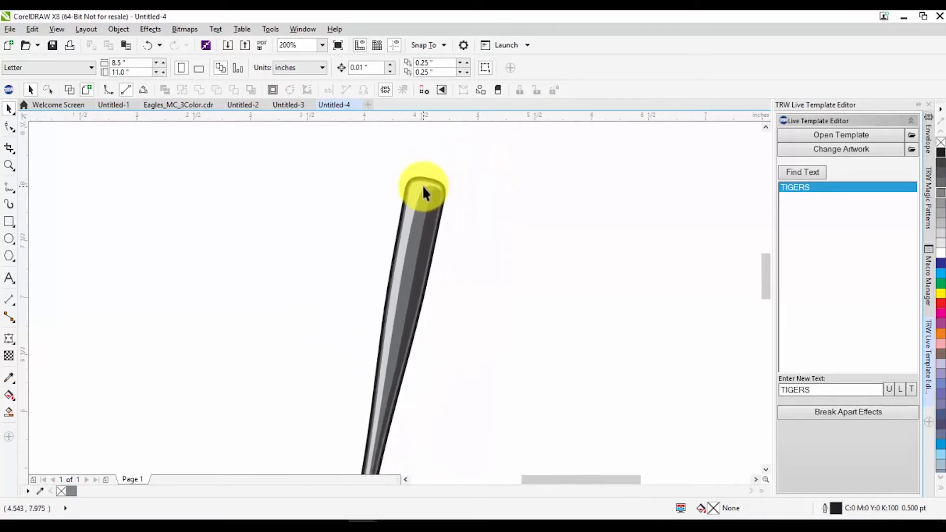
scroll(428, 212, up, 2)
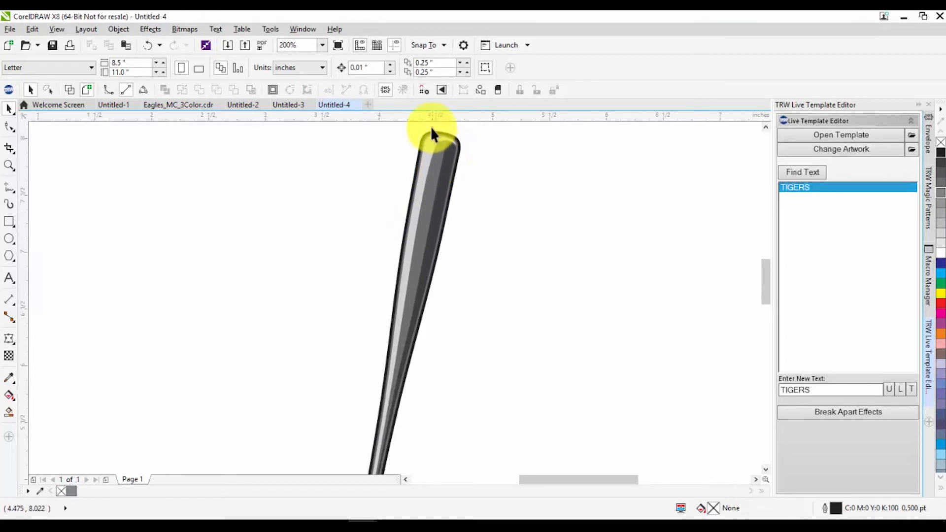
click(431, 153)
scroll(221, 165, down, 1)
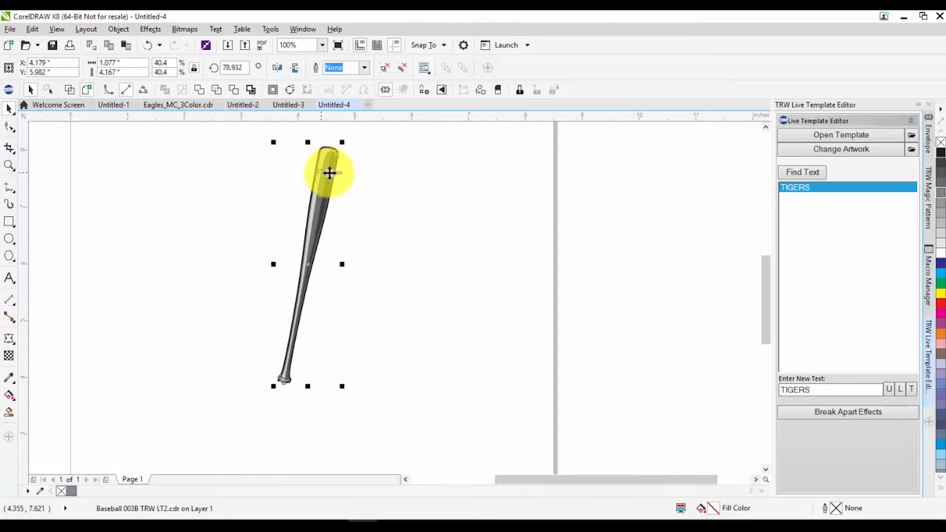
scroll(313, 158, up, 1)
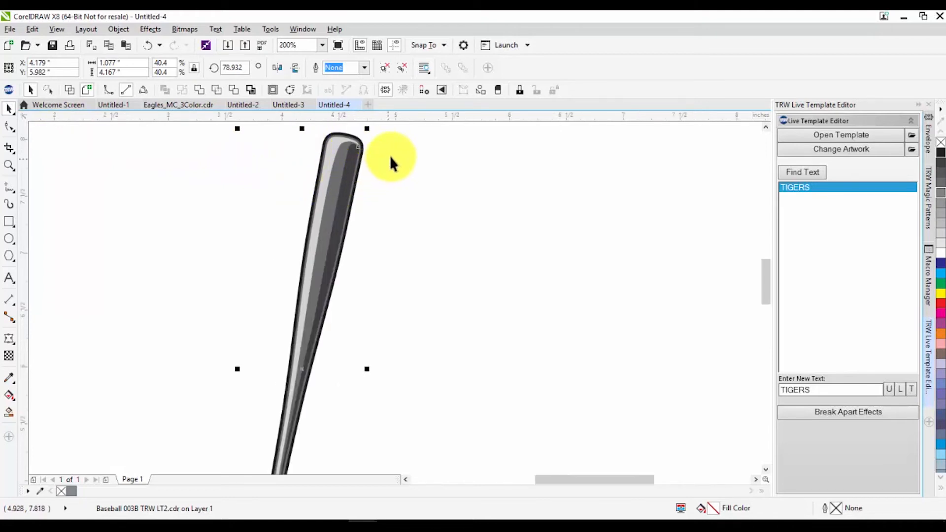
scroll(394, 160, down, 1)
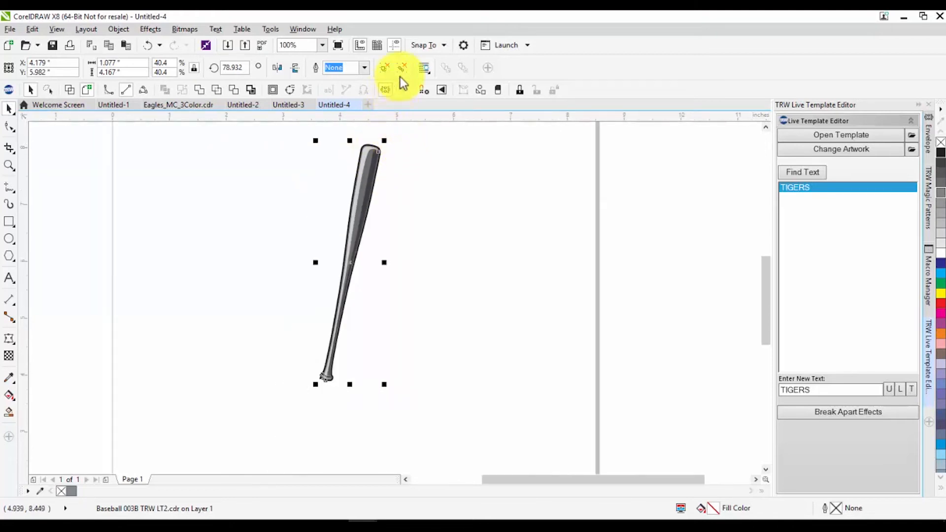
click(403, 69)
click(385, 159)
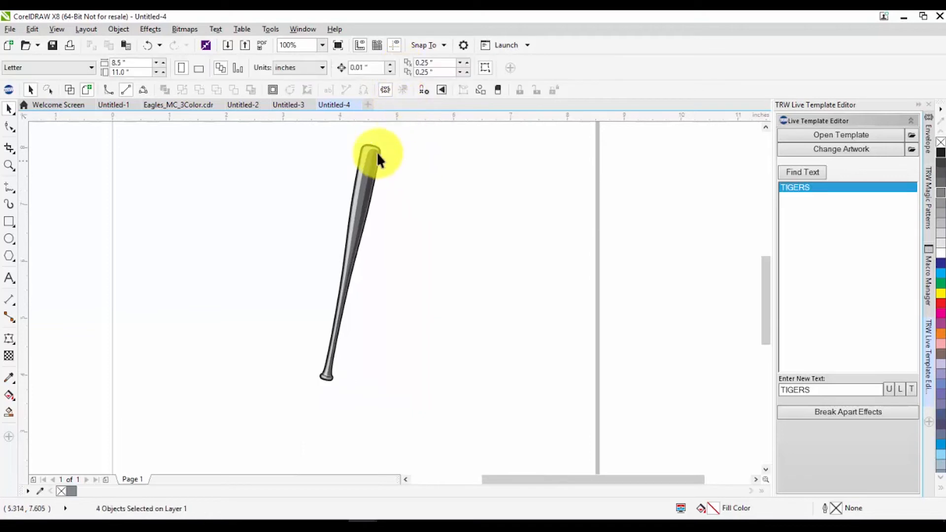
Move the bat's black backing shape about 1.92 inches horizontally to the right of the shaded bat
scroll(365, 147, up, 2)
scroll(413, 143, down, 1)
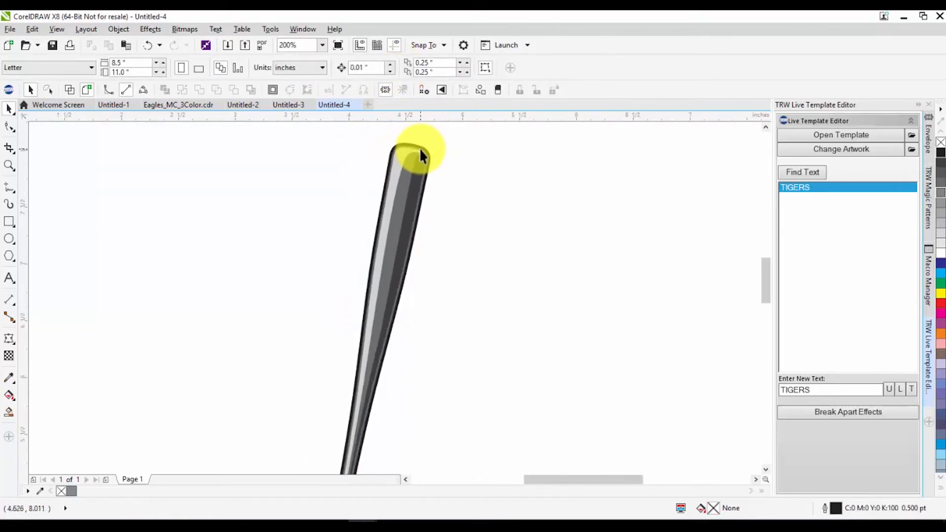
drag(425, 149, 643, 187)
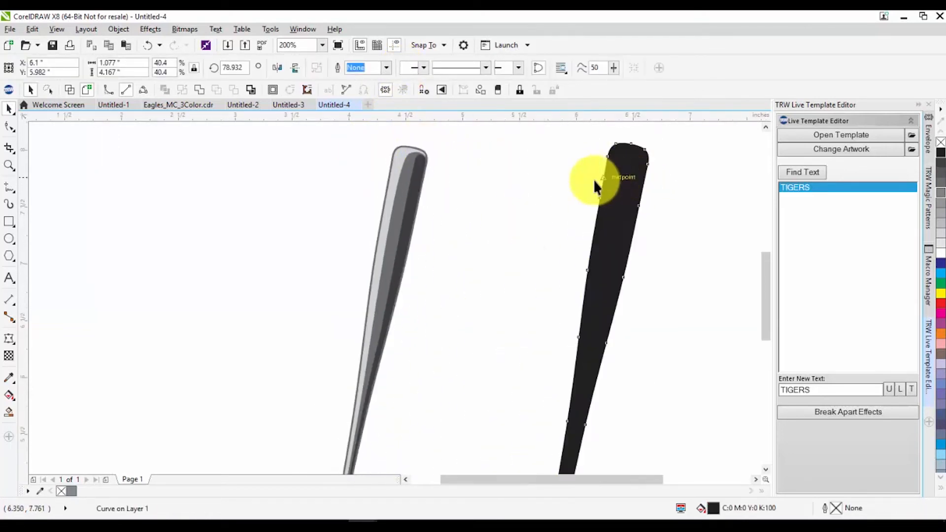
Copy the black bat silhouette into a new document
scroll(611, 197, down, 1)
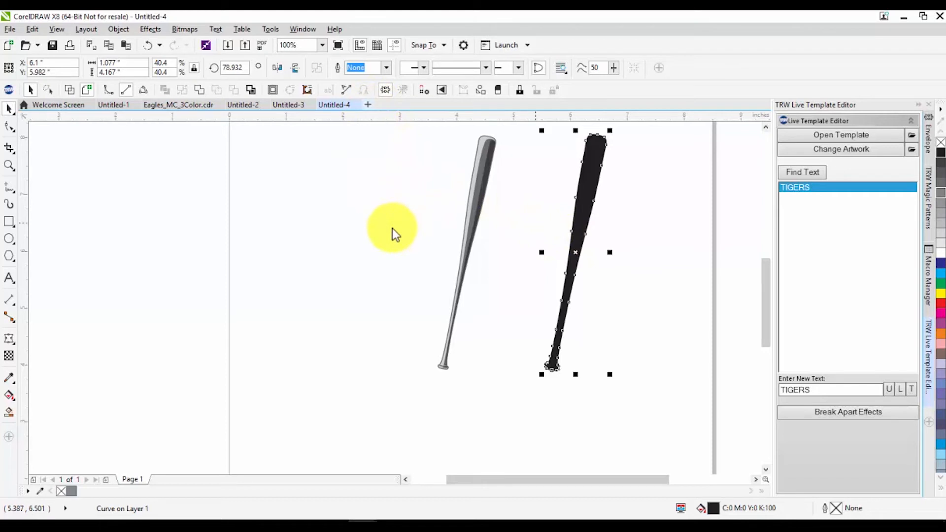
key(ctrl+n)
click(465, 390)
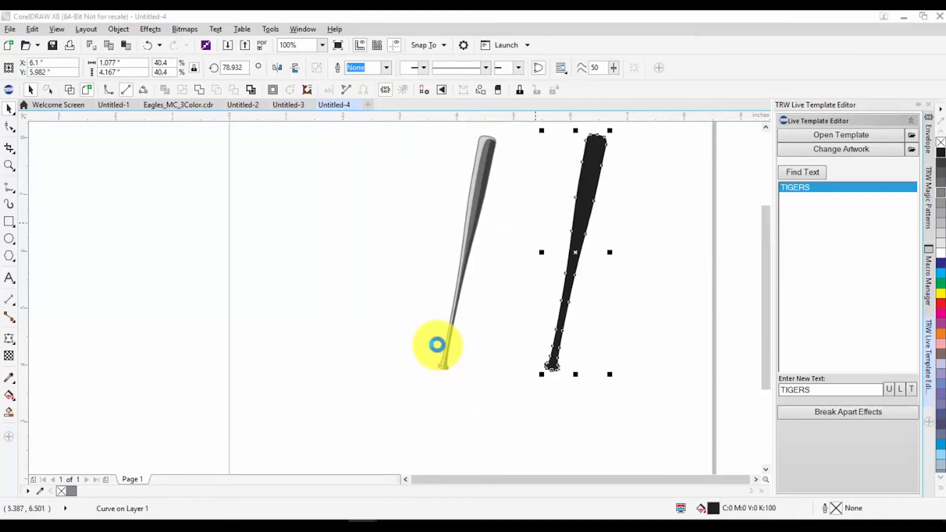
key(ctrl+v)
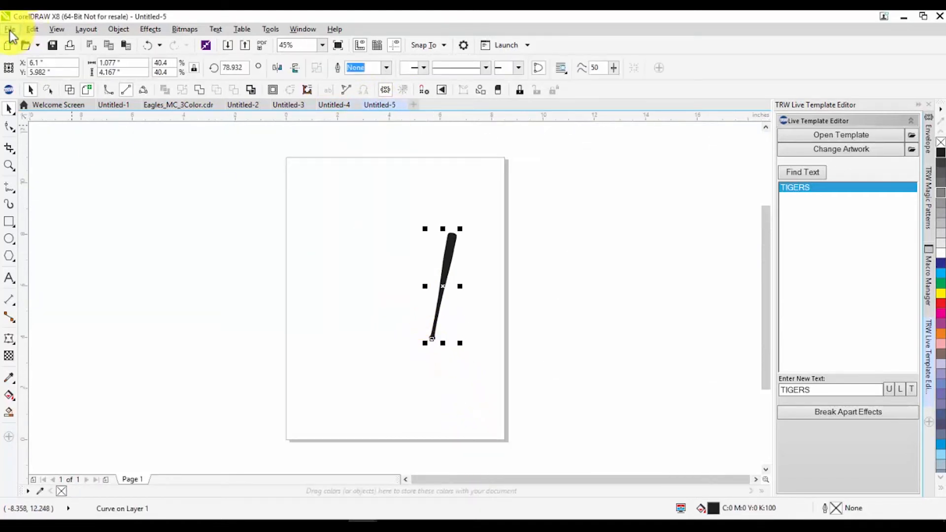
Save the bat silhouette document as Baseball 003D TRW LT2 in the TRW Live Templates Volume 2 clipart folder
click(10, 30)
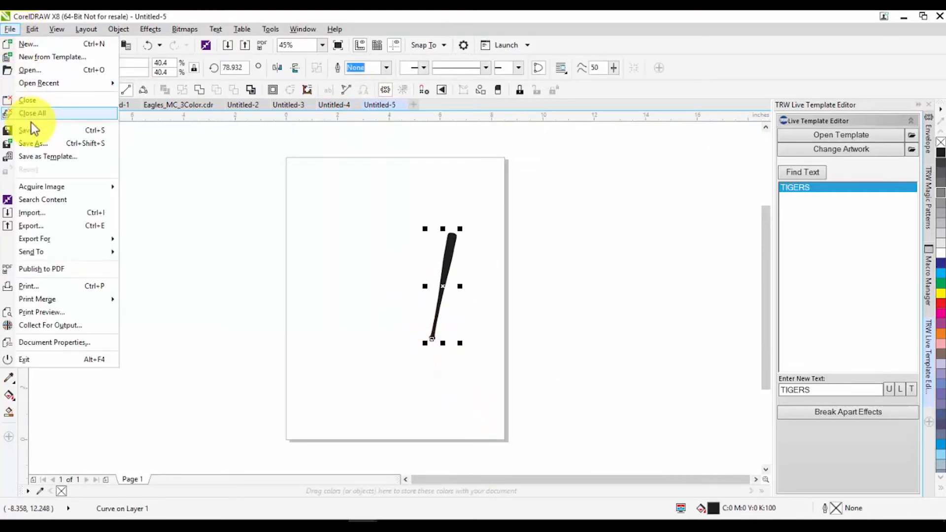
click(58, 149)
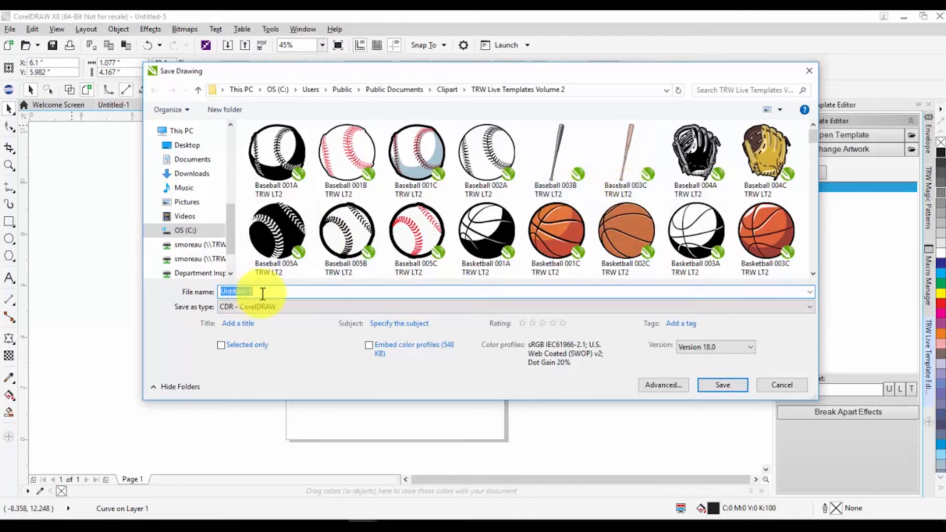
text(base)
key(BackSpace)
key(BackSpace)
key(BackSpace)
key(BackSpace)
text(Baseball)
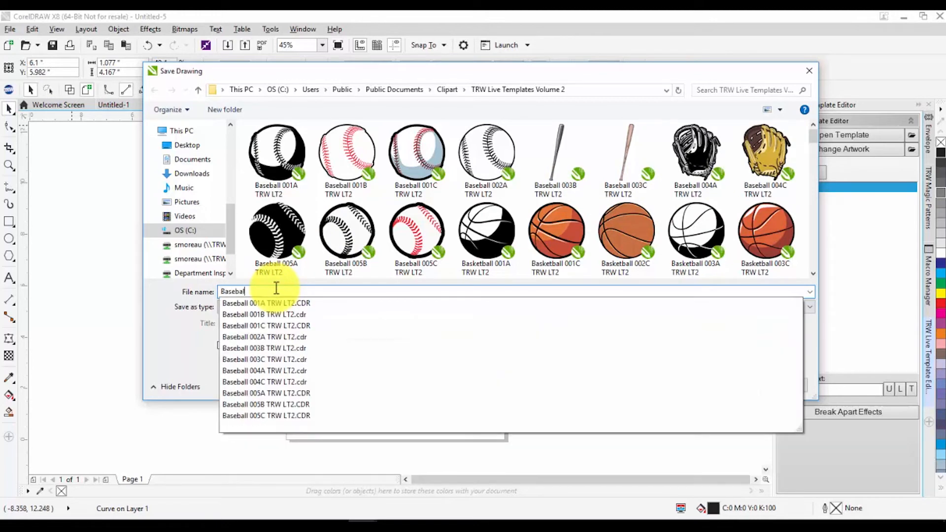
text( 003)
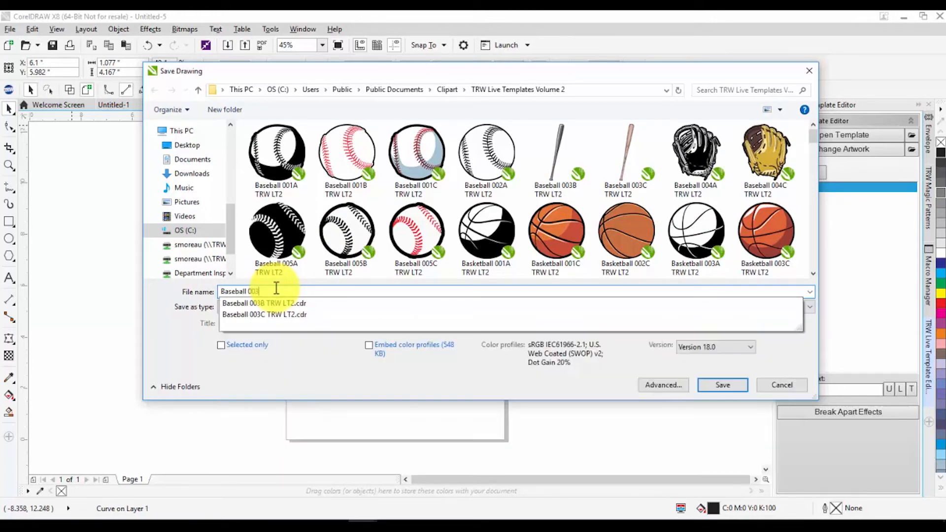
text(D)
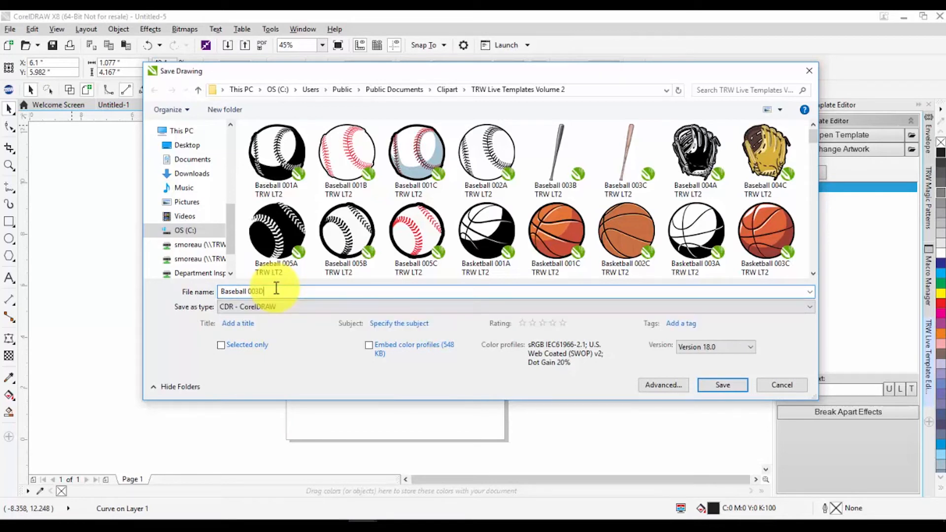
text( TRW LT2)
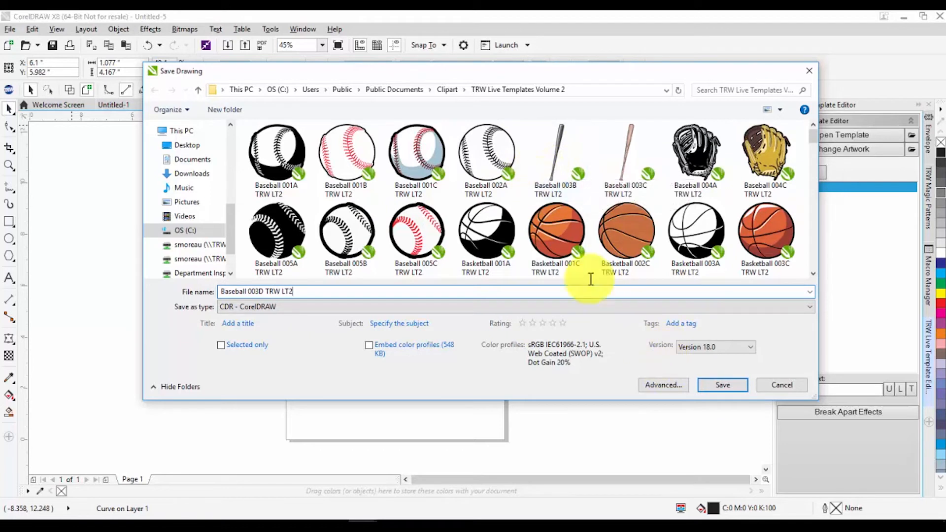
click(448, 90)
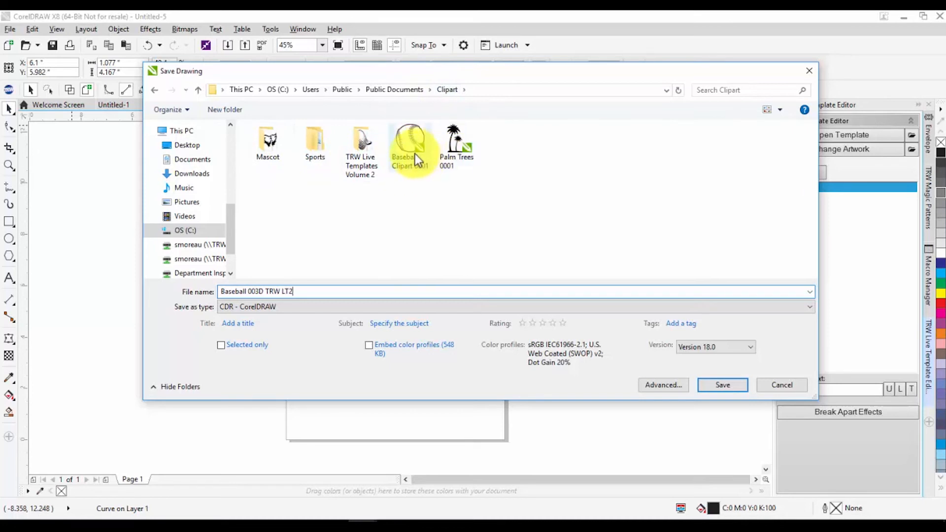
double_click(362, 144)
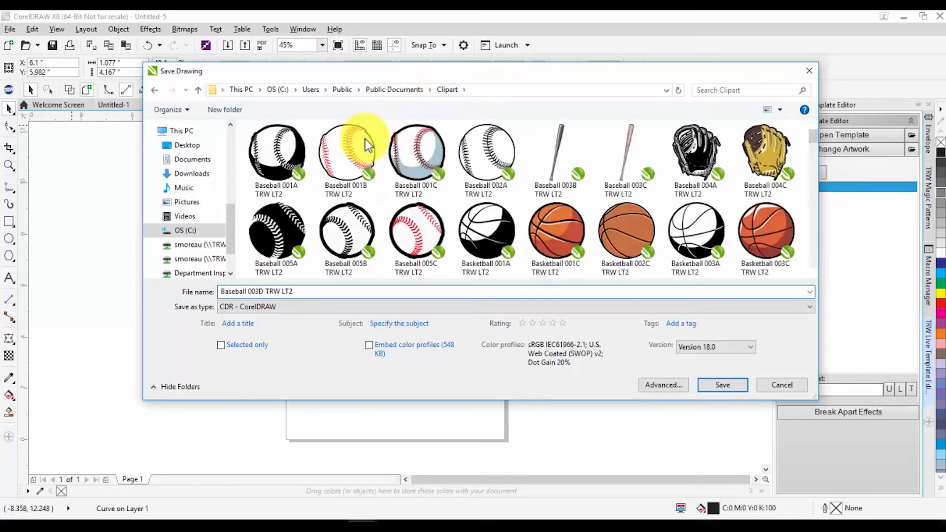
click(712, 386)
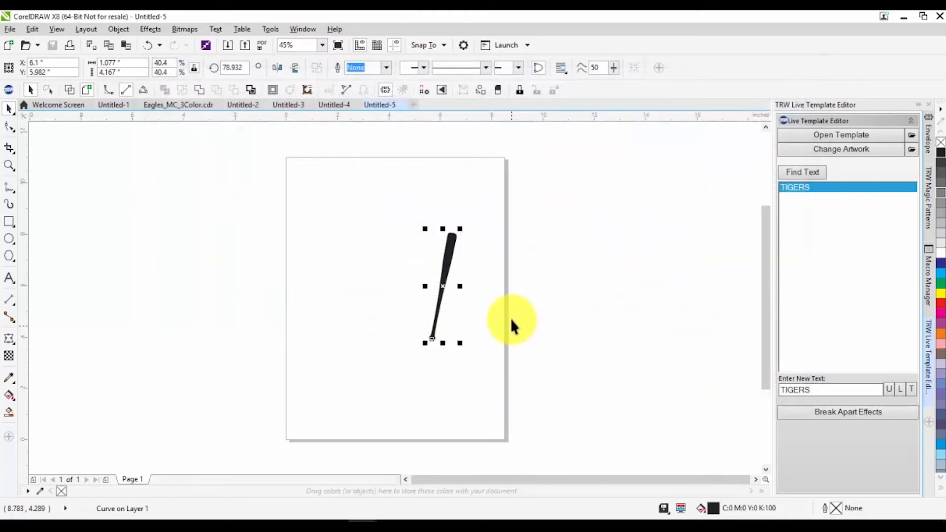
Check the TRW Live Templates Volume 2 folder through Change Artwork for the saved silhouette, and leave without replacing any artwork
click(449, 260)
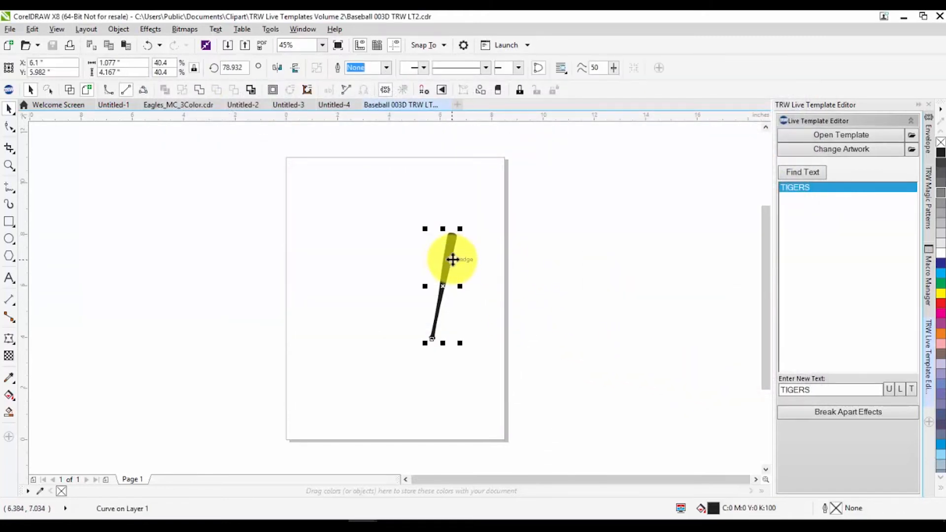
click(856, 151)
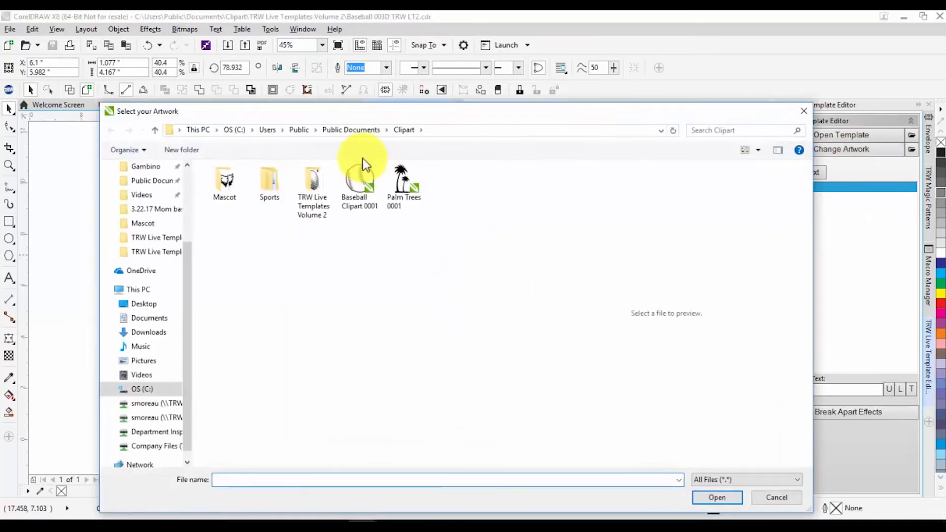
double_click(317, 198)
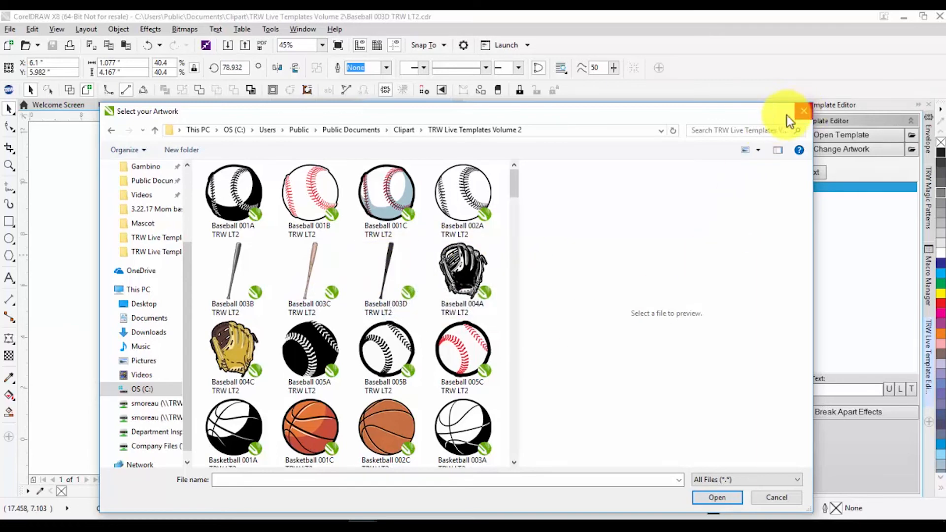
click(803, 111)
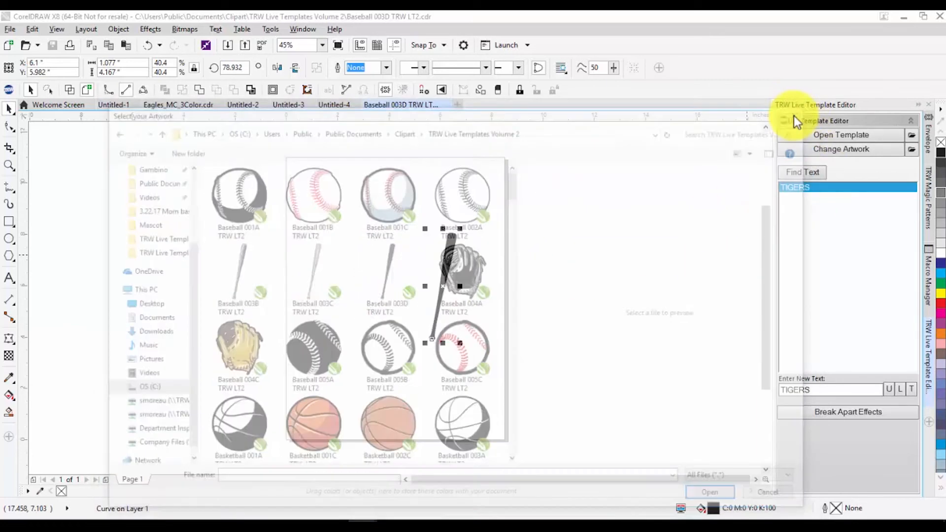
Return to the Untitled-4 document and undo the move of the bat's black backing shape
click(335, 105)
scroll(416, 338, down, 2)
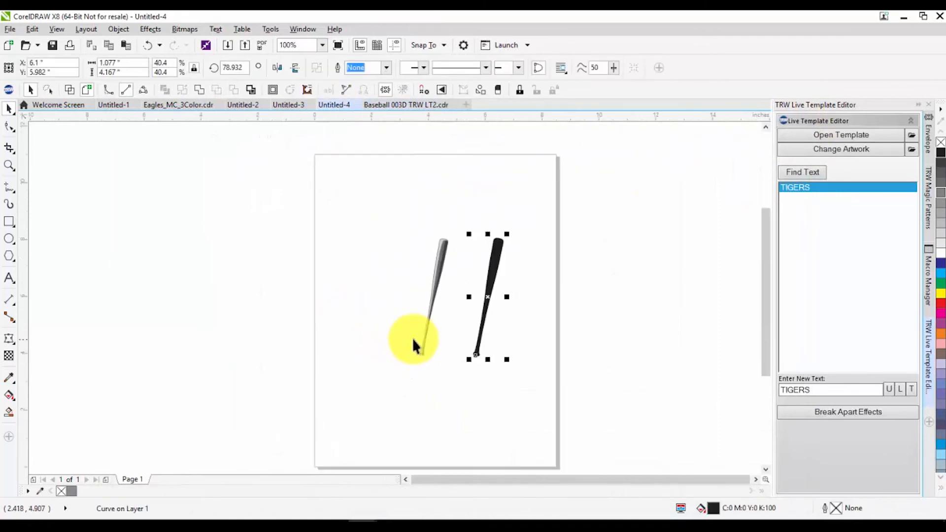
scroll(457, 291, up, 2)
click(376, 261)
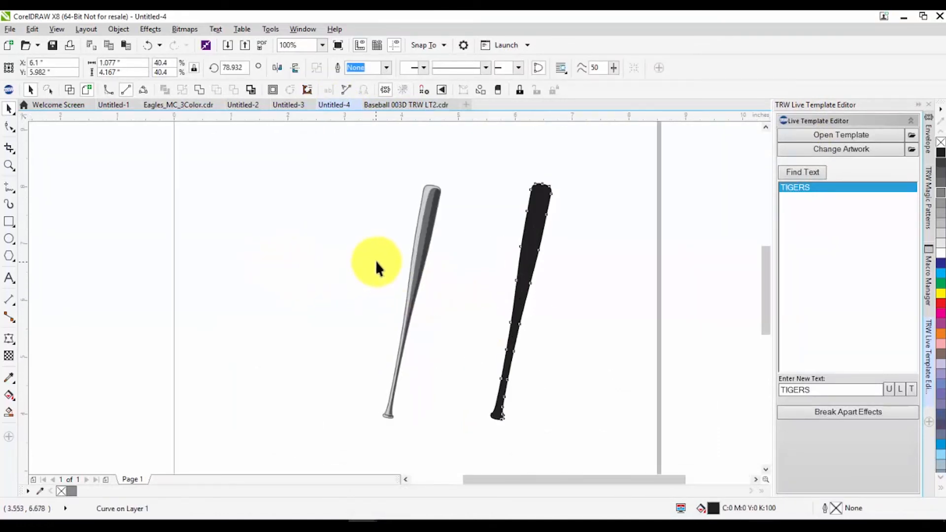
scroll(414, 197, up, 5)
scroll(566, 187, down, 3)
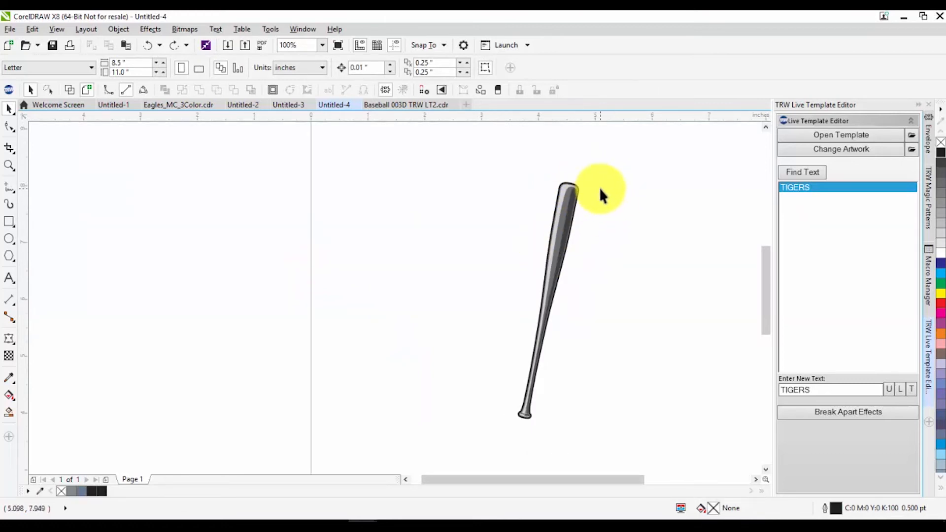
Place two copies of the bat to the left of the original, leaving the darkest shading stripe out of the leftmost one
scroll(567, 192, up, 4)
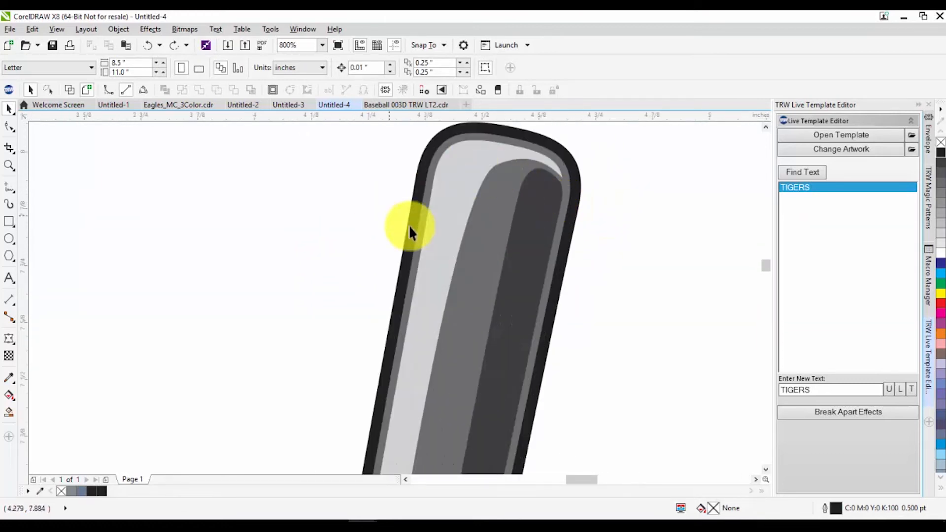
scroll(480, 197, down, 1)
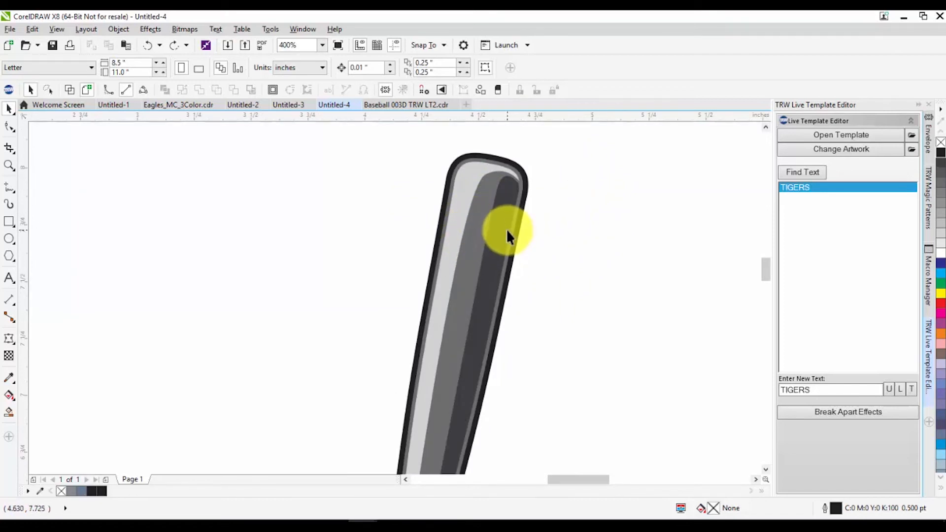
scroll(544, 178, down, 2)
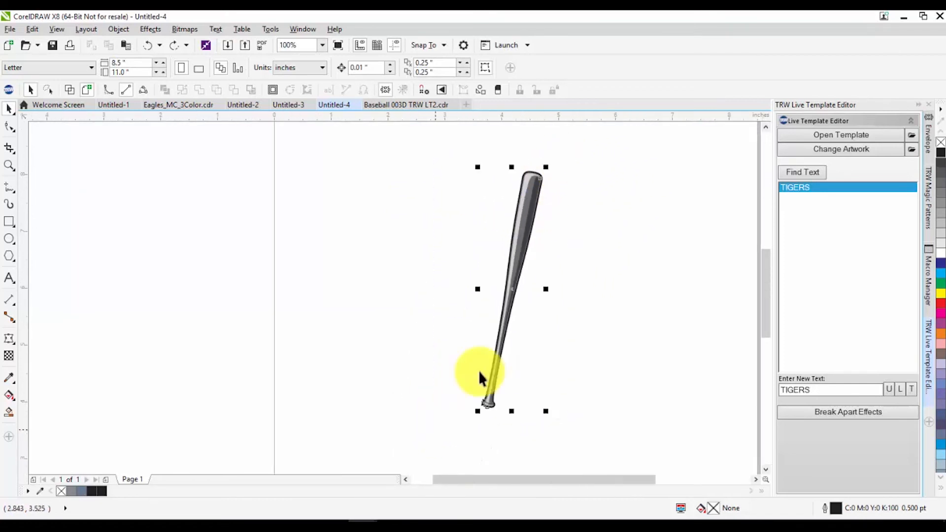
click(523, 227)
drag(523, 227, 377, 250)
key(Escape)
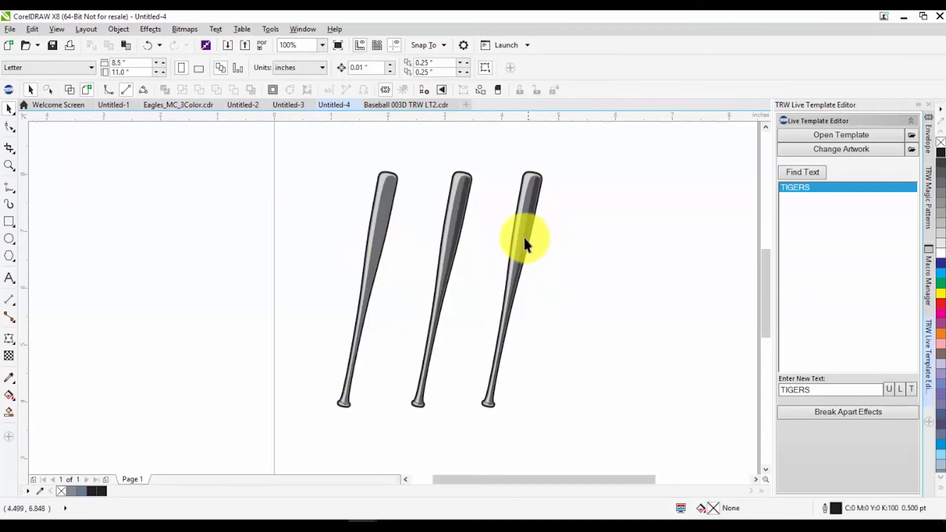
Remove the gray shading shapes from the rightmost bat, keeping only its black backing and light highlight
scroll(530, 178, up, 2)
scroll(538, 148, up, 1)
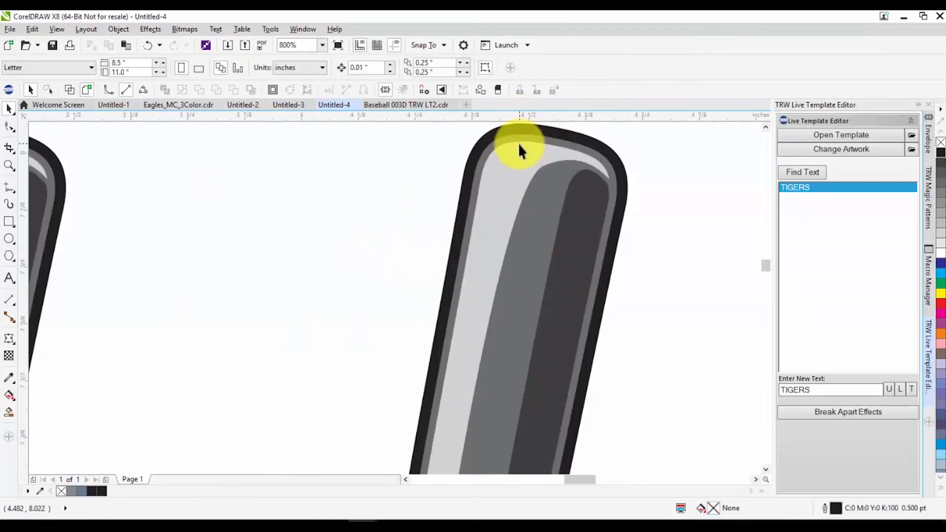
click(546, 230)
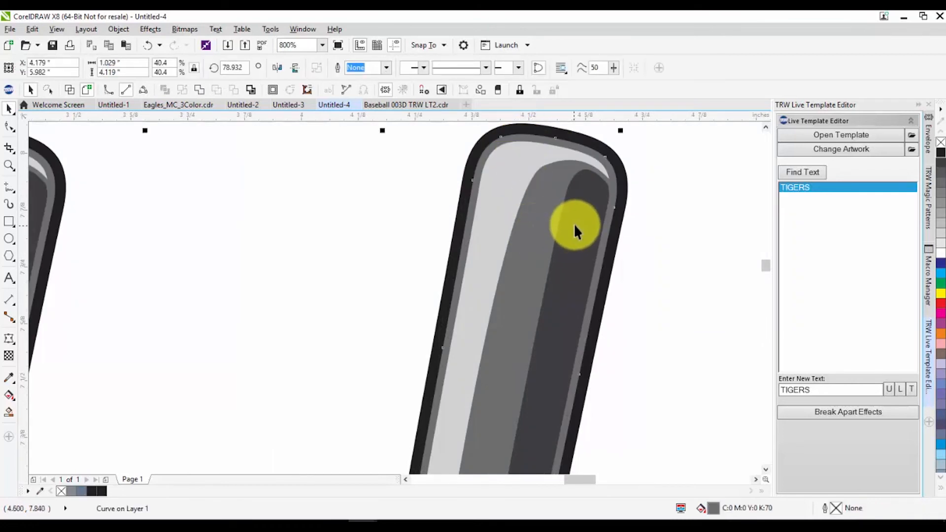
key(Escape)
scroll(557, 205, down, 4)
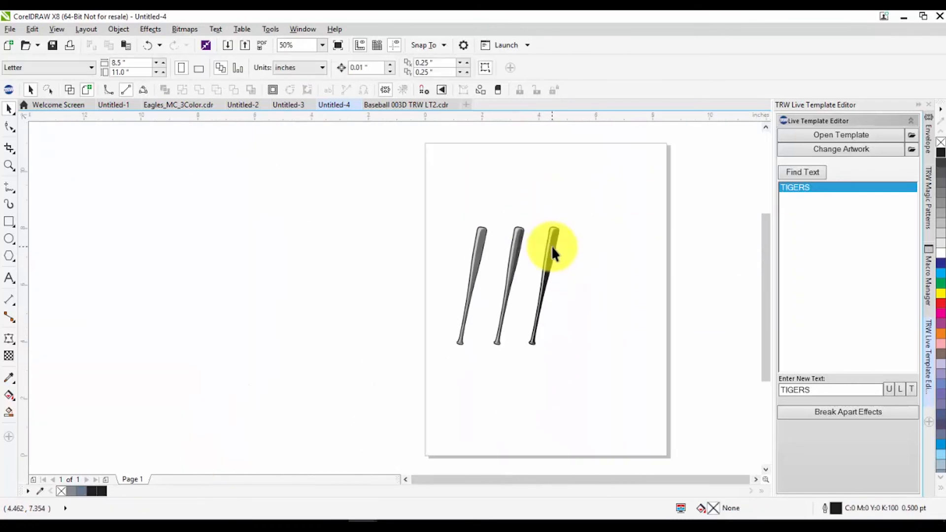
scroll(552, 246, up, 1)
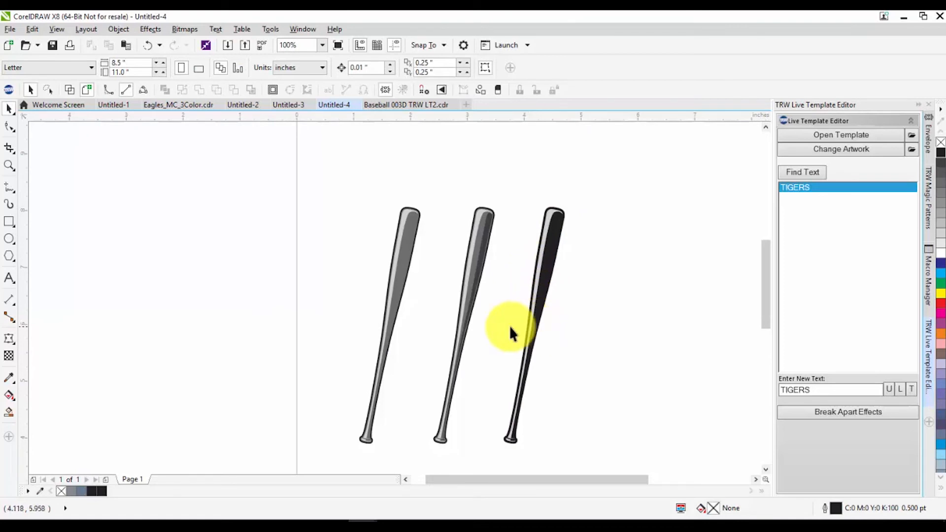
scroll(563, 244, up, 1)
scroll(521, 231, down, 2)
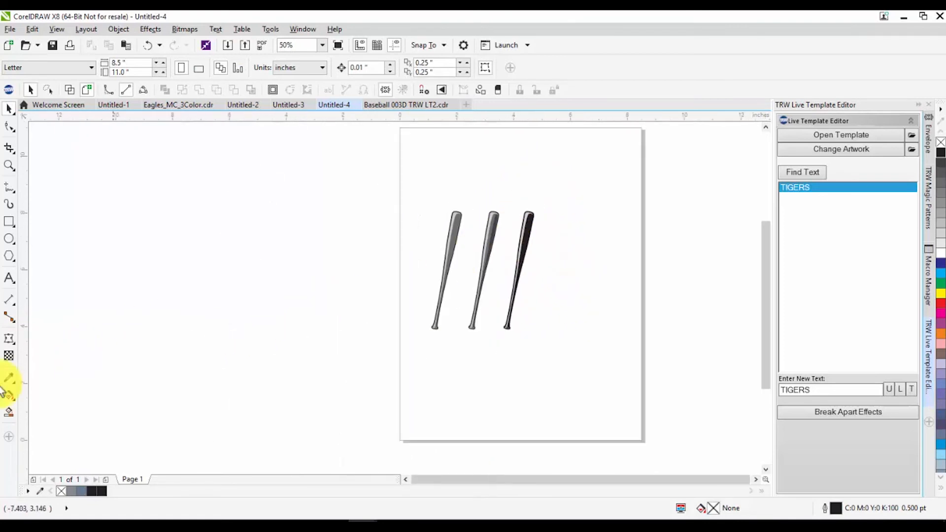
Create a shape from the rightmost bat's black area with Smart Fill and move it about 1.1 inches to the right
click(9, 412)
scroll(508, 240, up, 2)
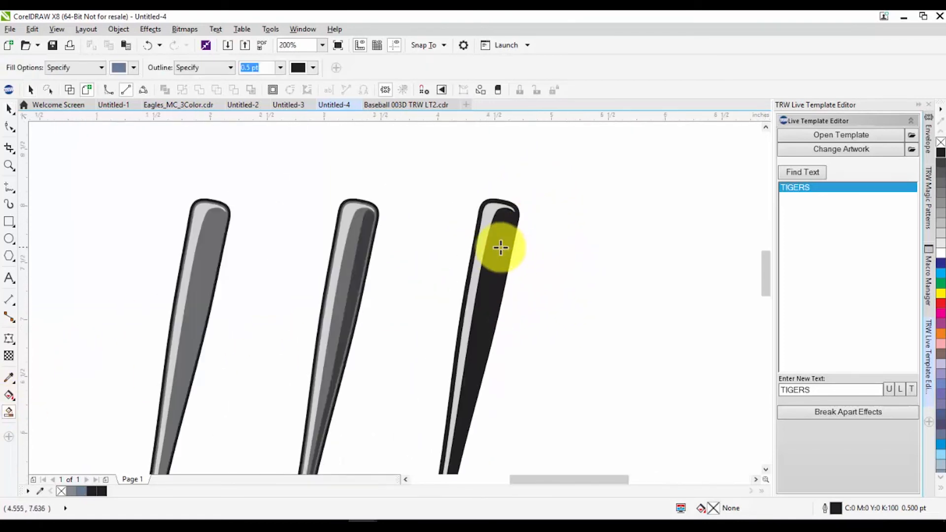
click(499, 247)
key(space)
drag(498, 247, 629, 264)
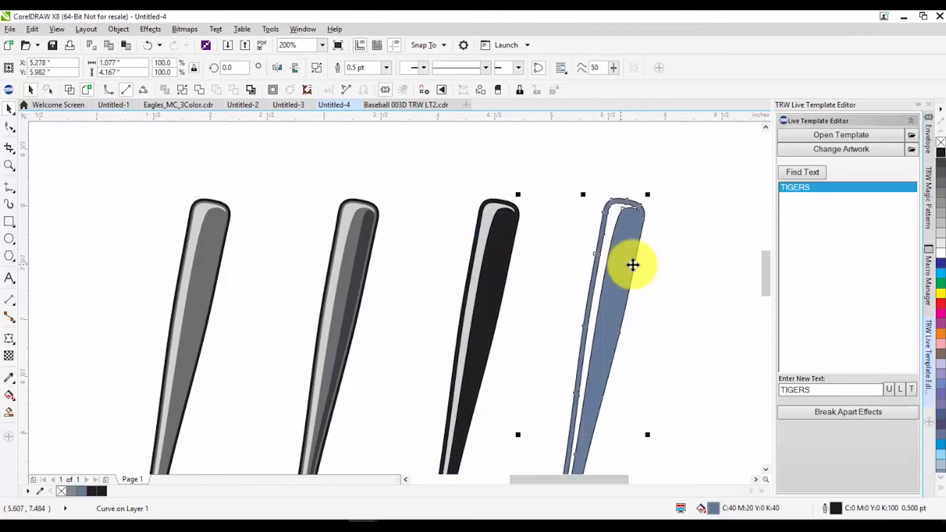
Fill the new Smart Fill bat shape with black, remove its outline, and check its handle end
click(941, 158)
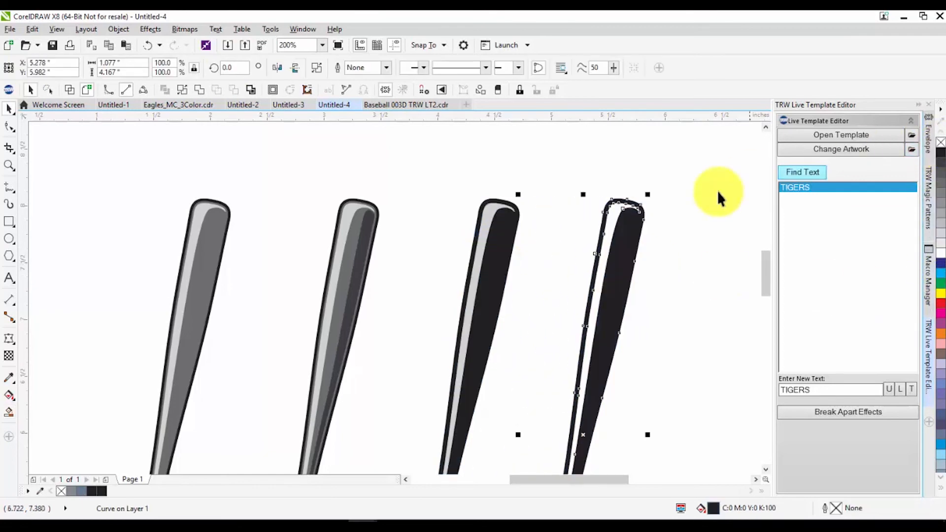
click(718, 194)
scroll(645, 247, down, 1)
scroll(589, 451, up, 1)
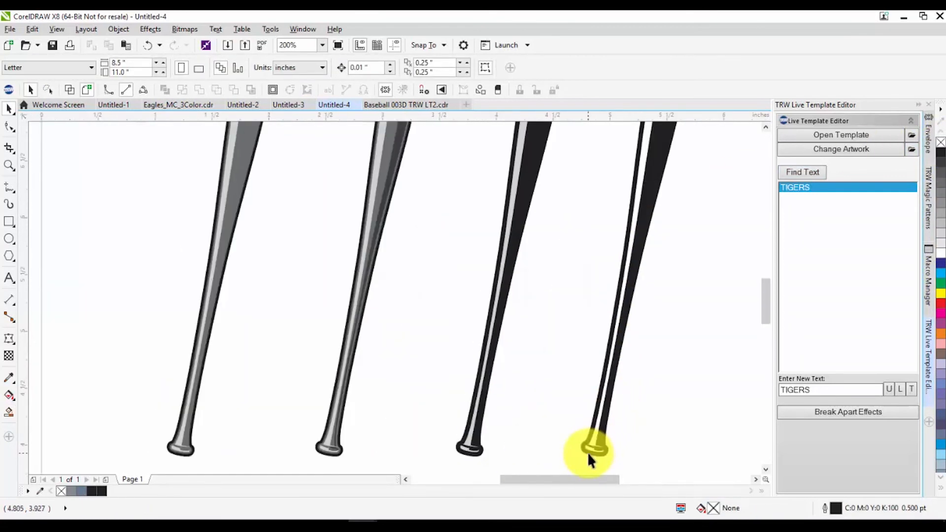
scroll(603, 394, up, 1)
scroll(637, 290, down, 2)
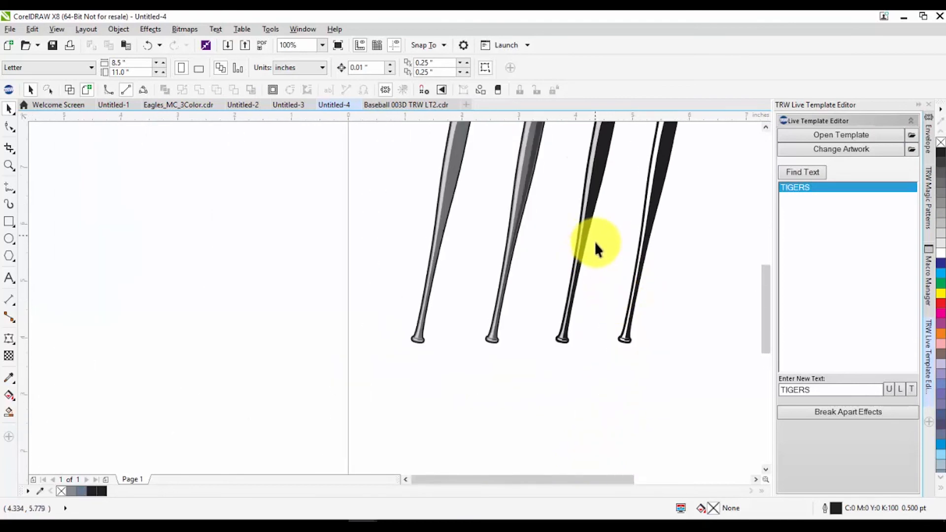
Try coloring the light highlight on the third bat cyan
scroll(602, 152, up, 1)
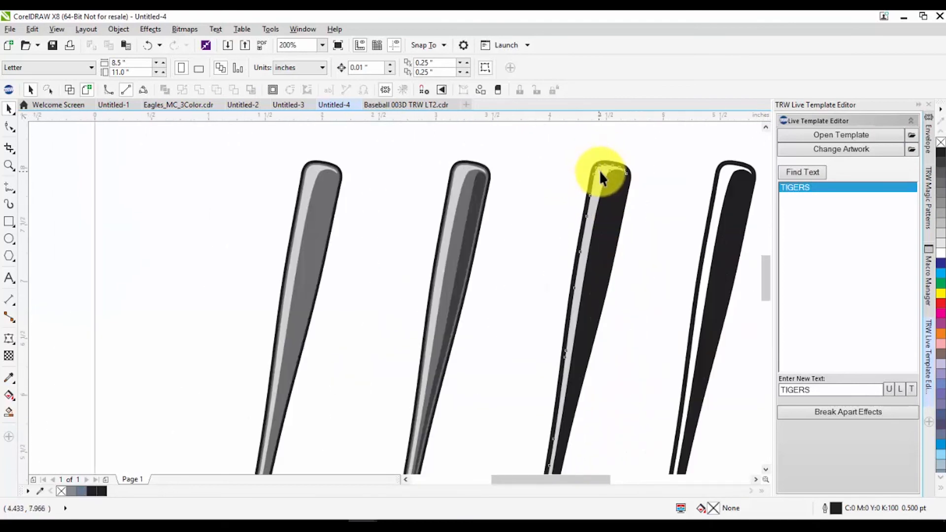
click(599, 170)
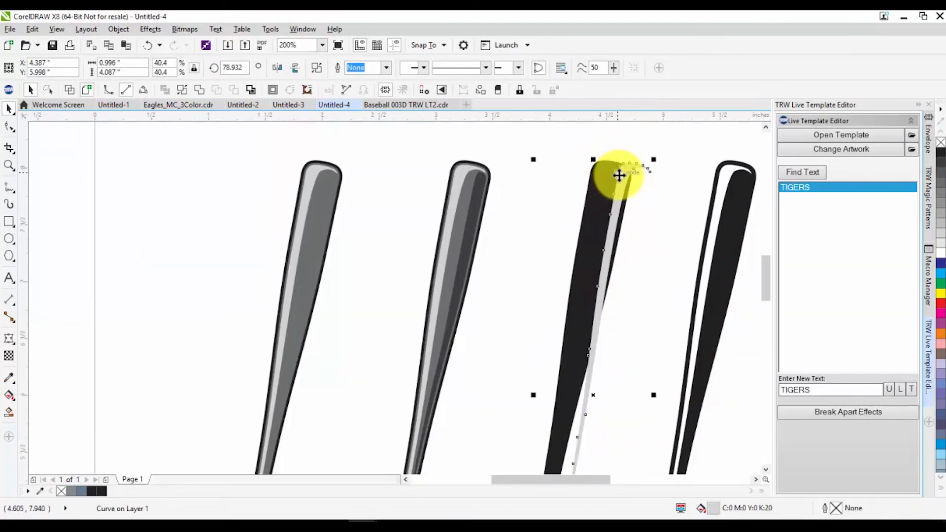
click(940, 274)
click(632, 211)
scroll(613, 181, down, 1)
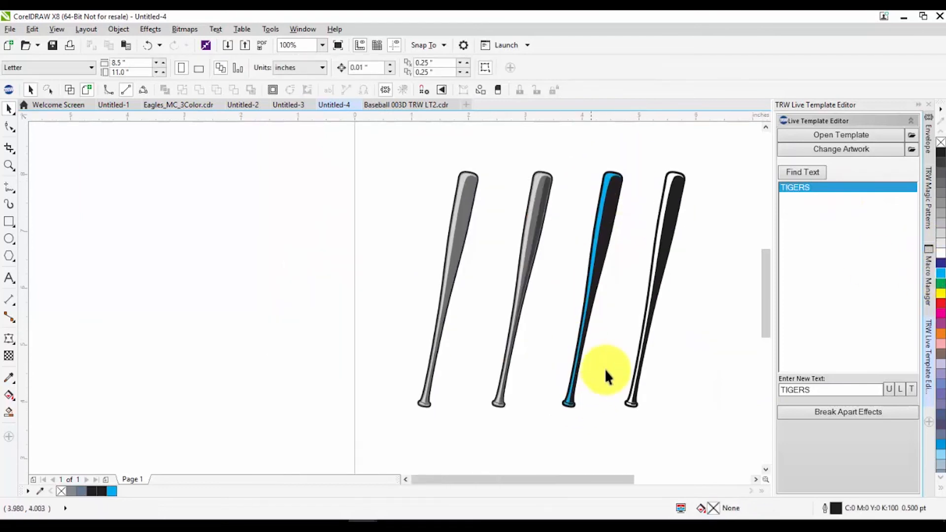
scroll(520, 224, up, 3)
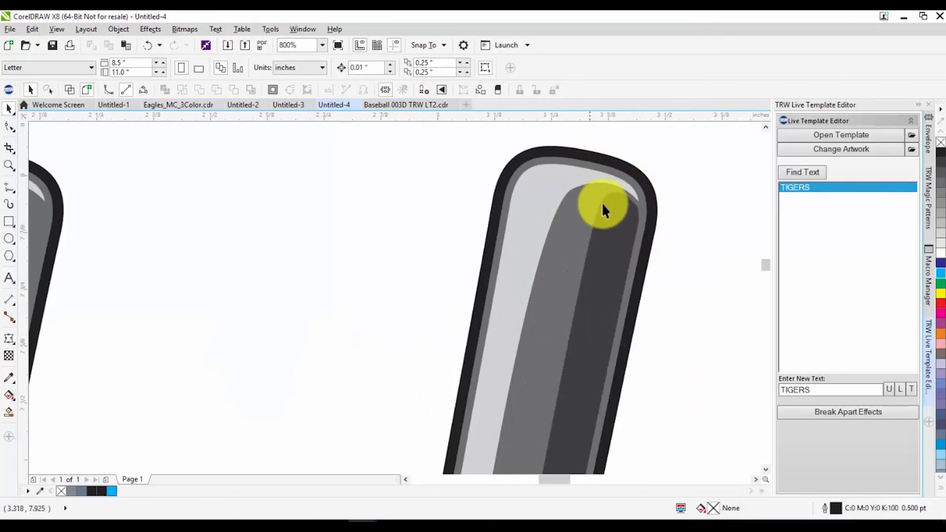
scroll(635, 199, down, 3)
scroll(466, 204, up, 2)
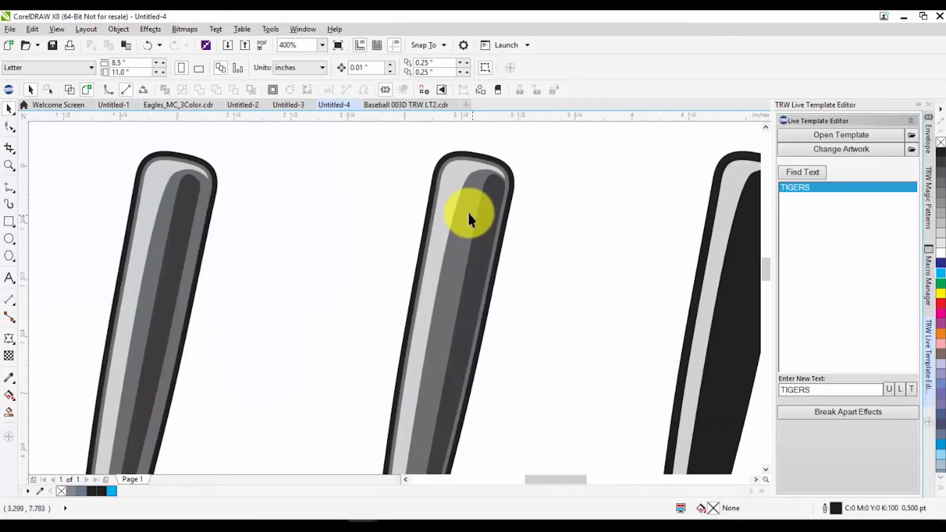
drag(474, 198, 458, 250)
key(ctrl+z)
key(Escape)
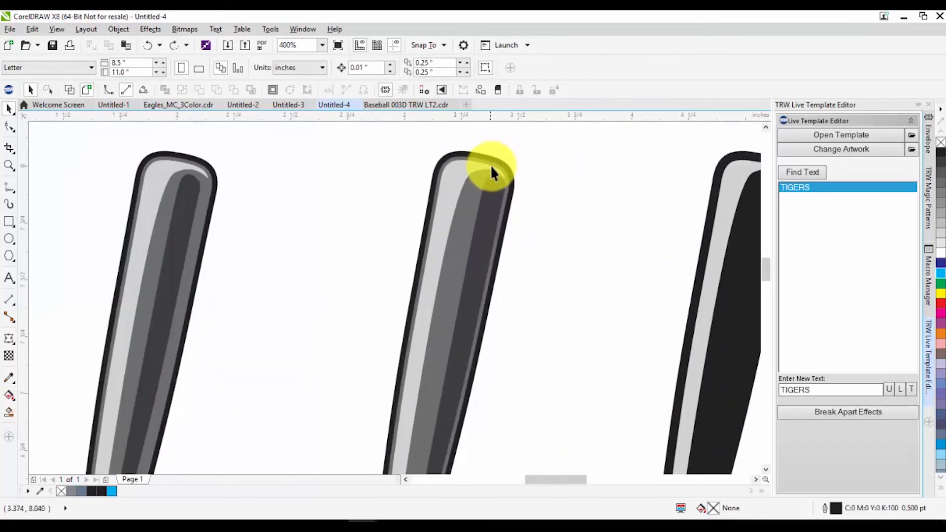
Cut the mid-gray shape out of the second bat's black backing with Back Minus Front
scroll(490, 159, up, 2)
click(480, 244)
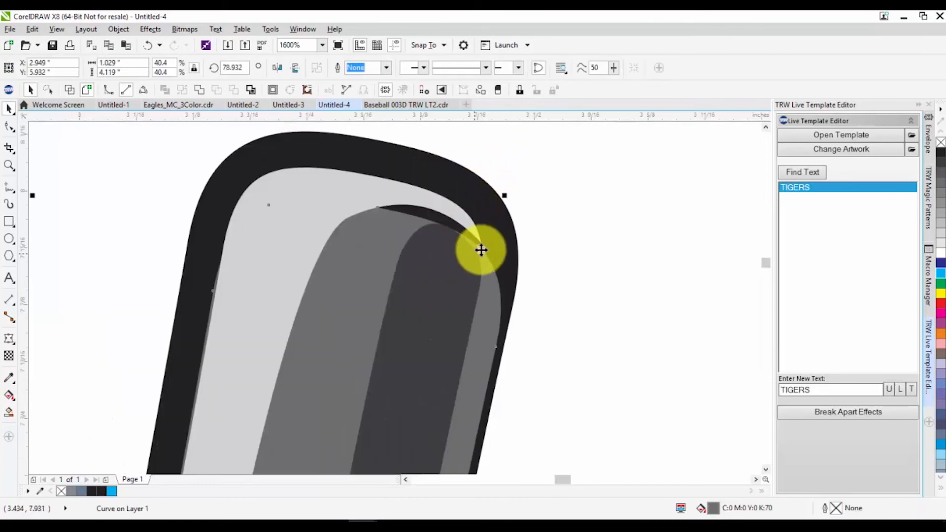
shift+click(510, 218)
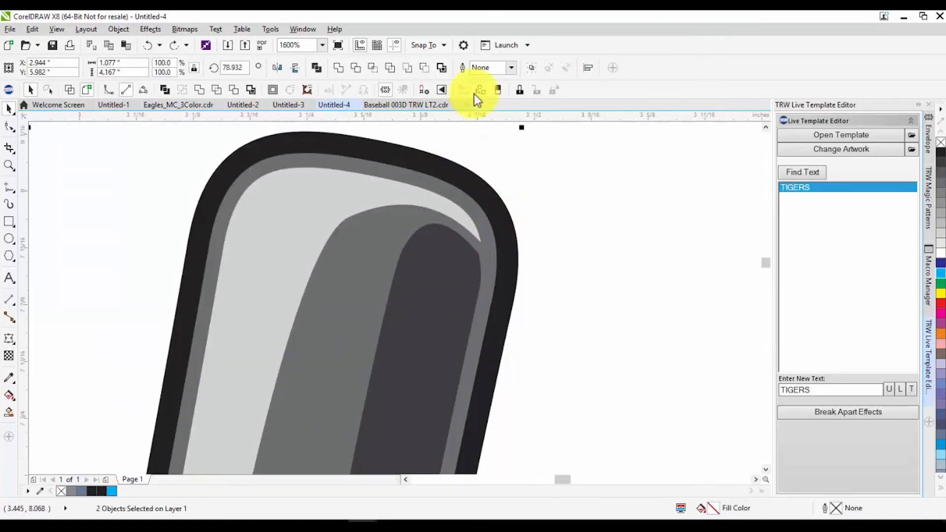
click(427, 67)
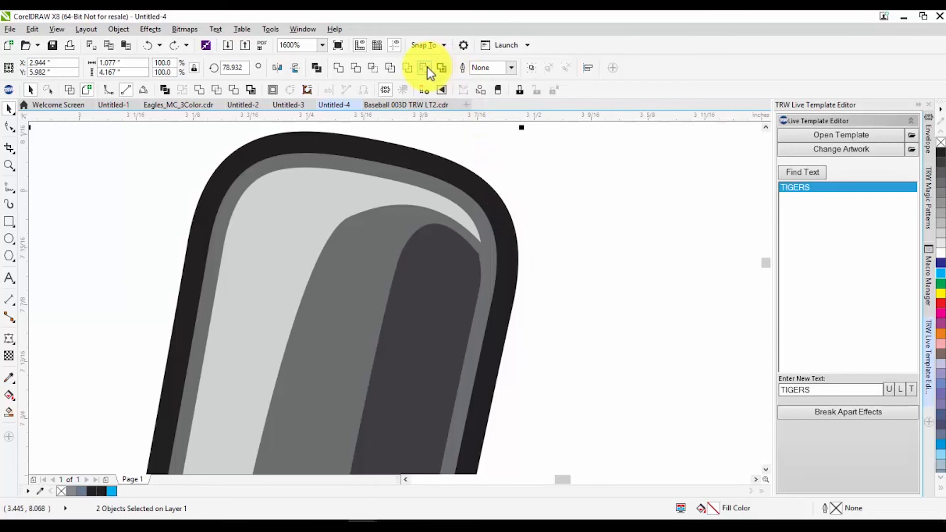
scroll(513, 228, down, 5)
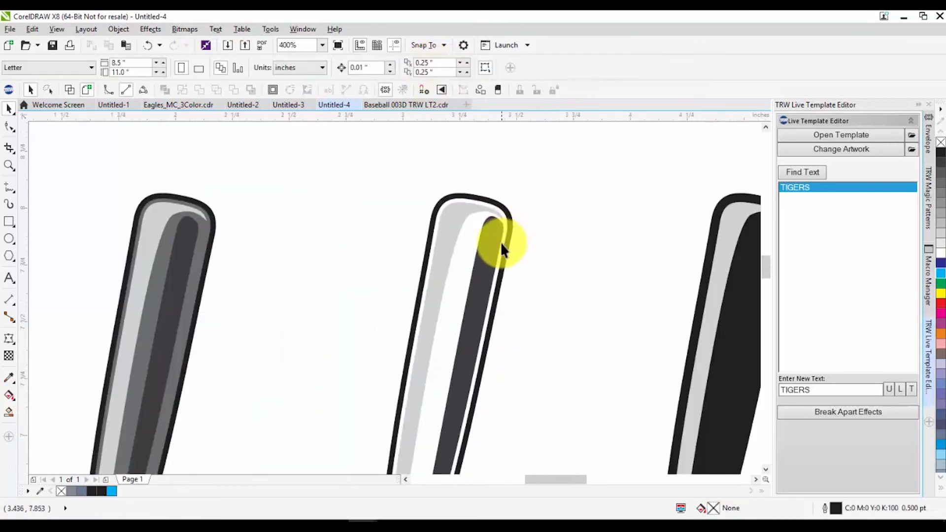
Weld the second bat's three remaining pieces into one shape and move it about 3.1 inches right, past the other bats
drag(520, 214, 438, 457)
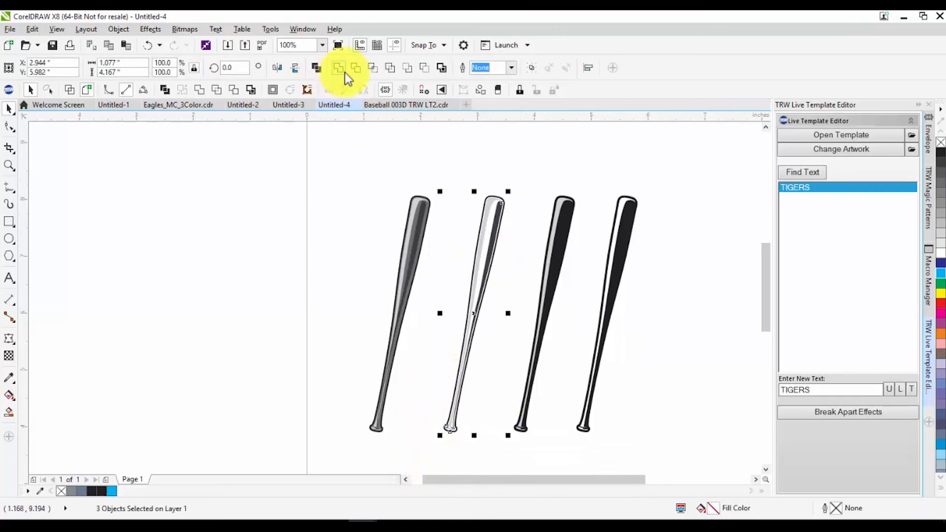
click(345, 73)
click(488, 244)
scroll(481, 206, up, 2)
scroll(466, 187, down, 2)
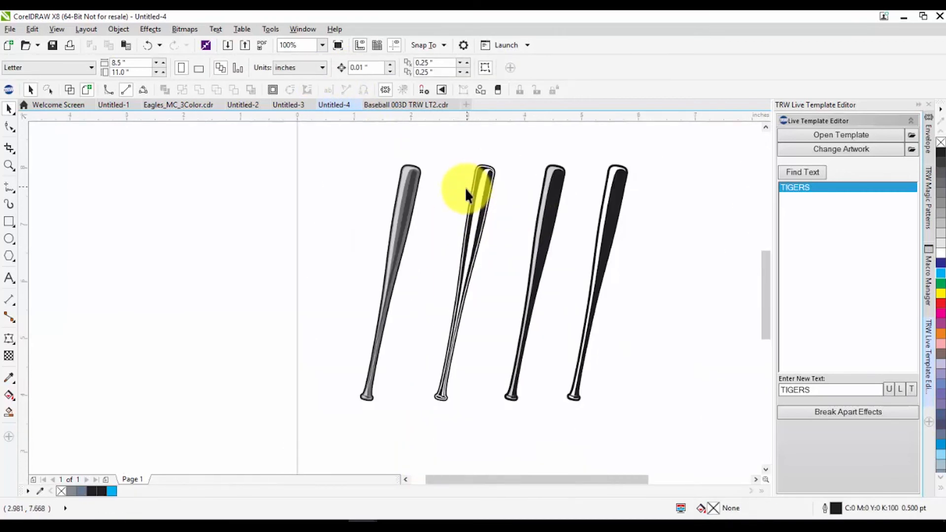
drag(473, 188, 650, 216)
click(683, 205)
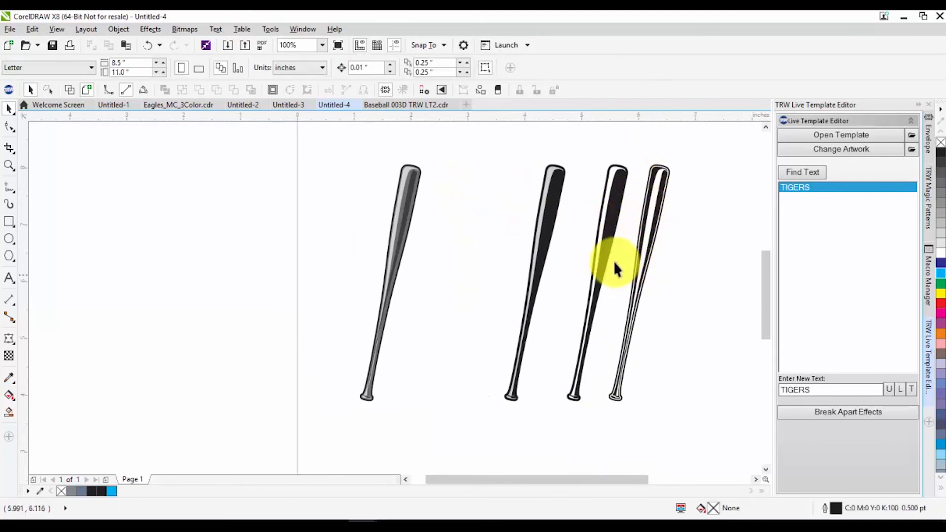
Cut the light highlight out of the leftmost bat's mid-gray shape with Back Minus Front
scroll(408, 196, up, 3)
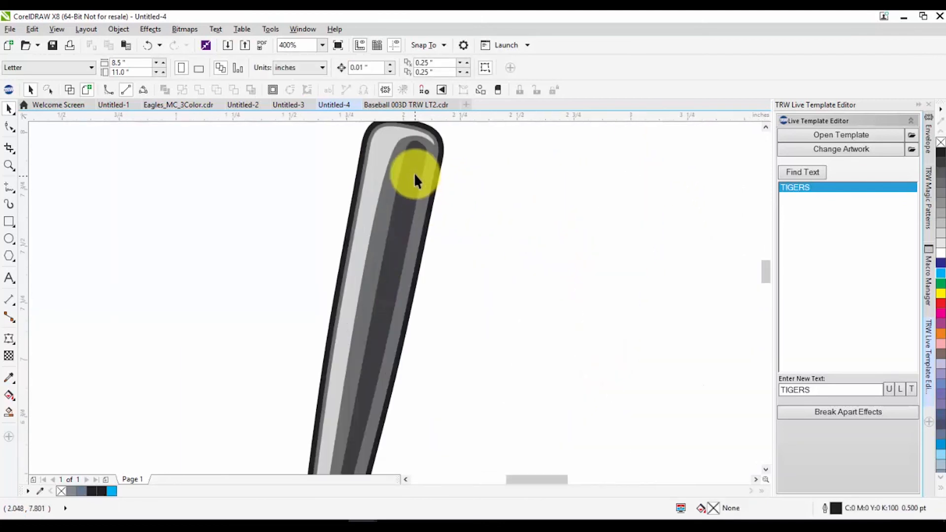
scroll(394, 155, down, 2)
scroll(510, 190, up, 3)
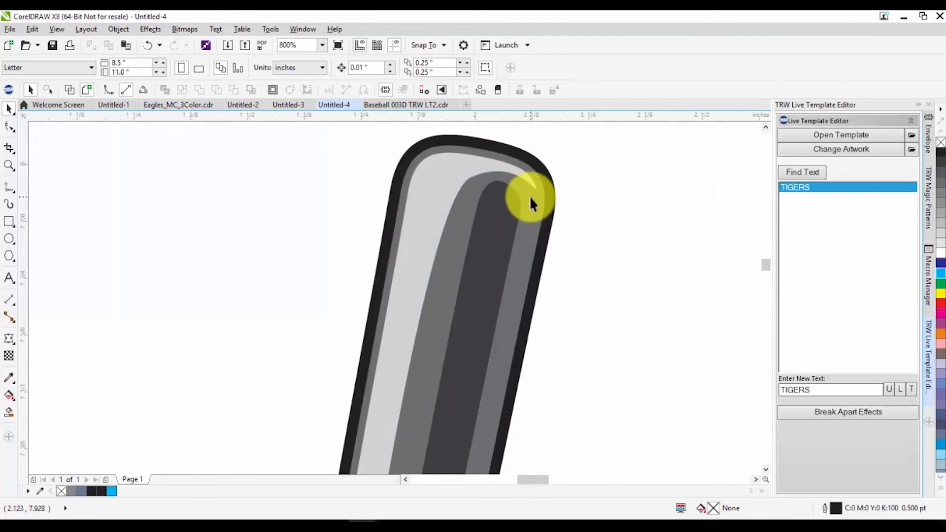
drag(474, 170, 440, 162)
shift+click(443, 147)
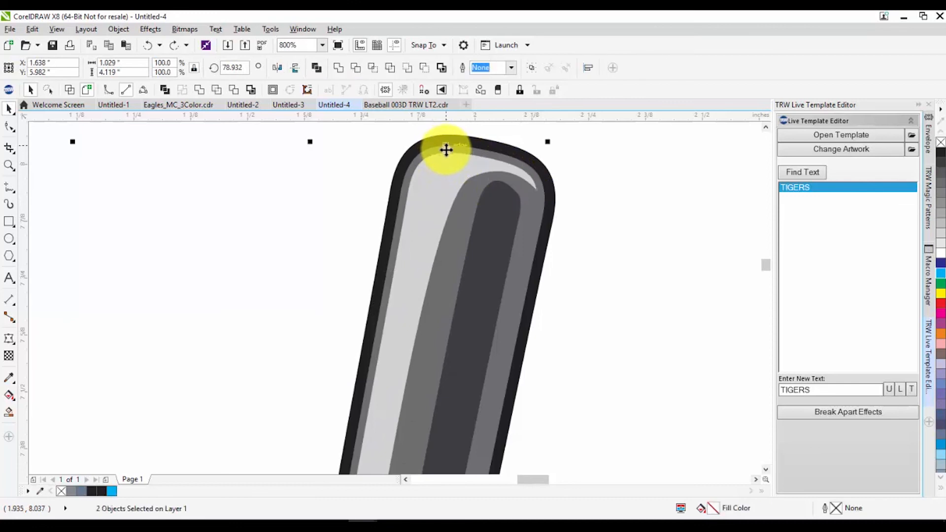
click(423, 67)
scroll(502, 177, down, 1)
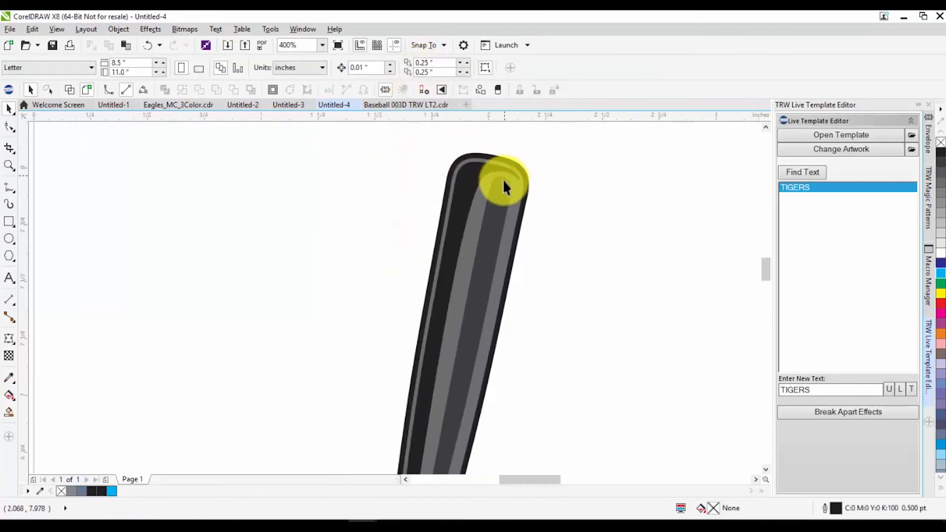
Try removing the dark gray shading shape from the leftmost bat
drag(501, 201, 545, 207)
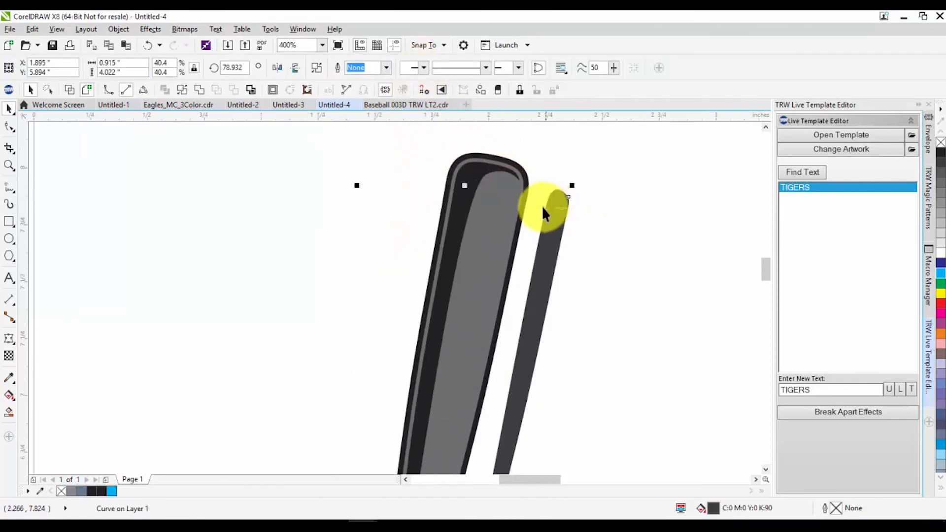
scroll(567, 192, down, 1)
scroll(488, 198, down, 2)
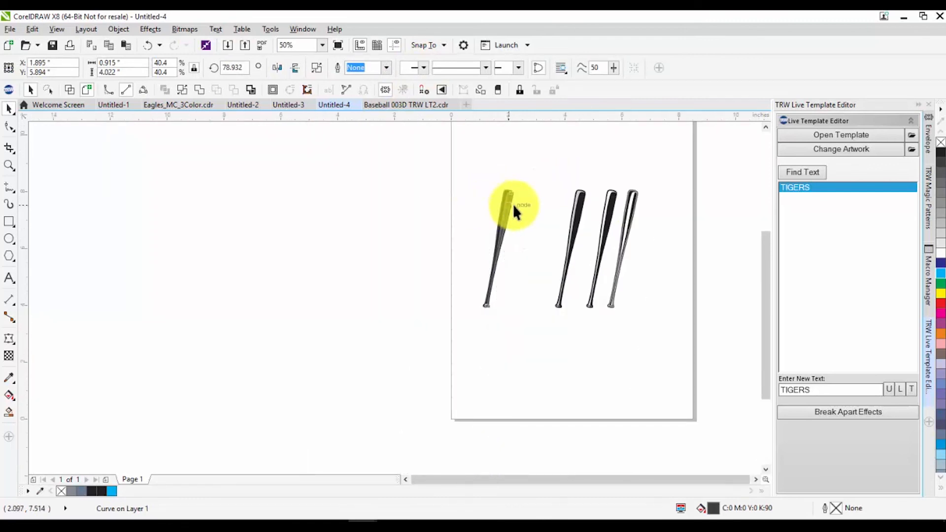
scroll(508, 202, up, 2)
key(ctrl+z)
key(Delete)
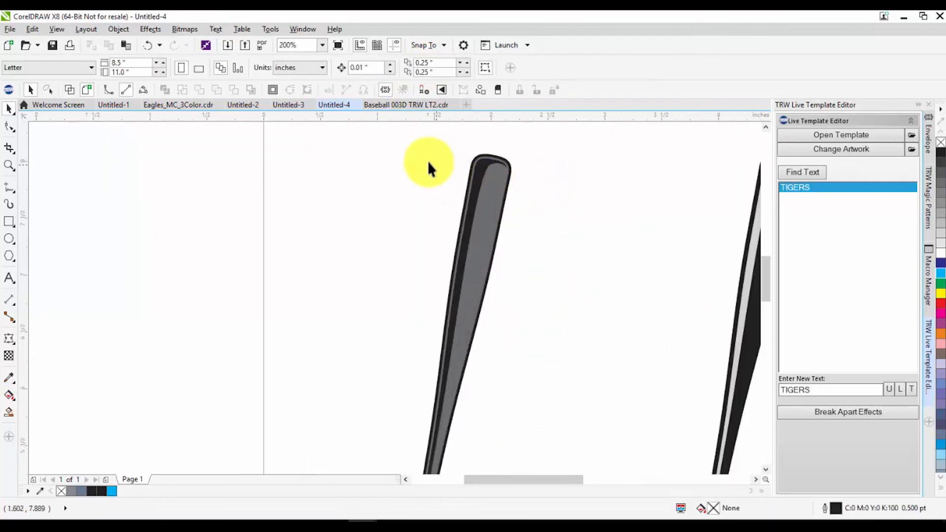
scroll(432, 165, down, 1)
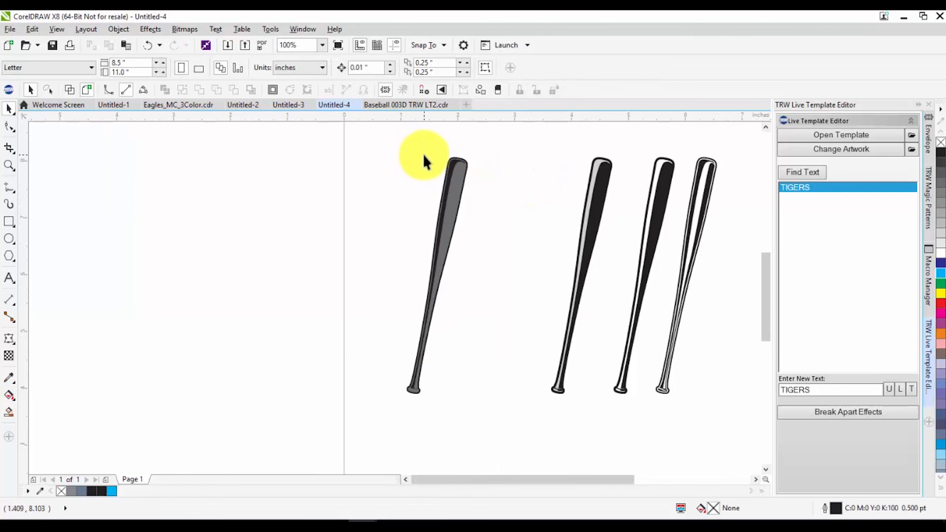
key(ctrl+z)
Try welding the dark gray shading to the leftmost bat's black backing
scroll(445, 170, up, 2)
shift+click(425, 167)
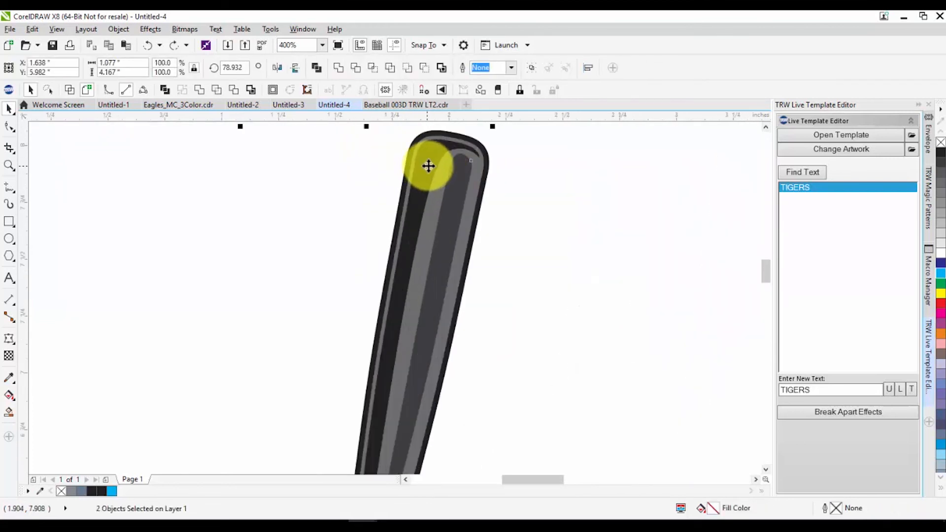
click(340, 67)
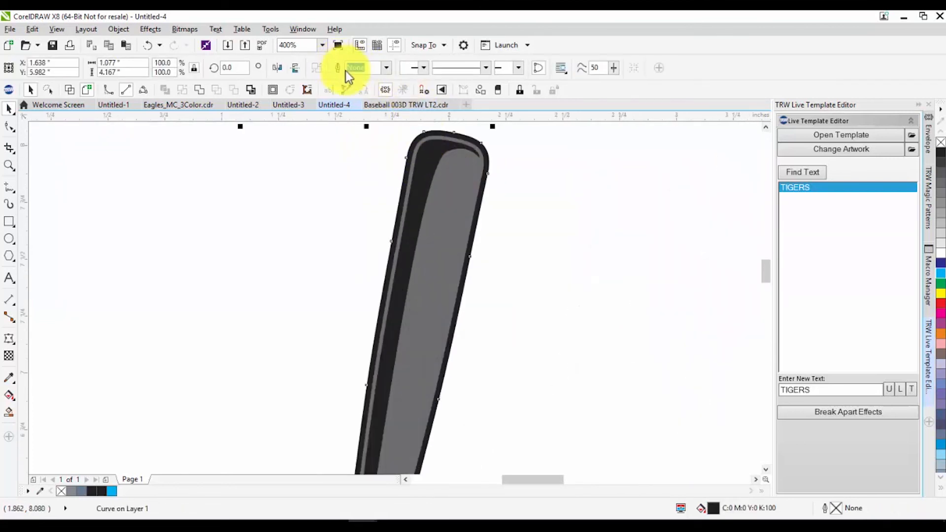
key(ctrl+z)
click(537, 175)
drag(448, 179, 500, 192)
key(ctrl+z)
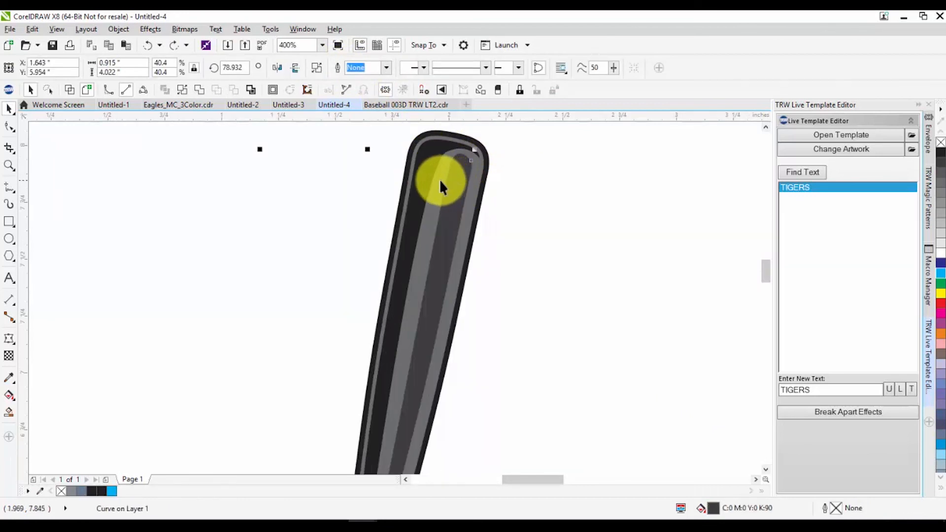
Cut the dark gray shading out of the leftmost bat's mid-gray shape with Back Minus Front
shift+click(440, 180)
click(424, 68)
click(507, 160)
scroll(460, 181, down, 1)
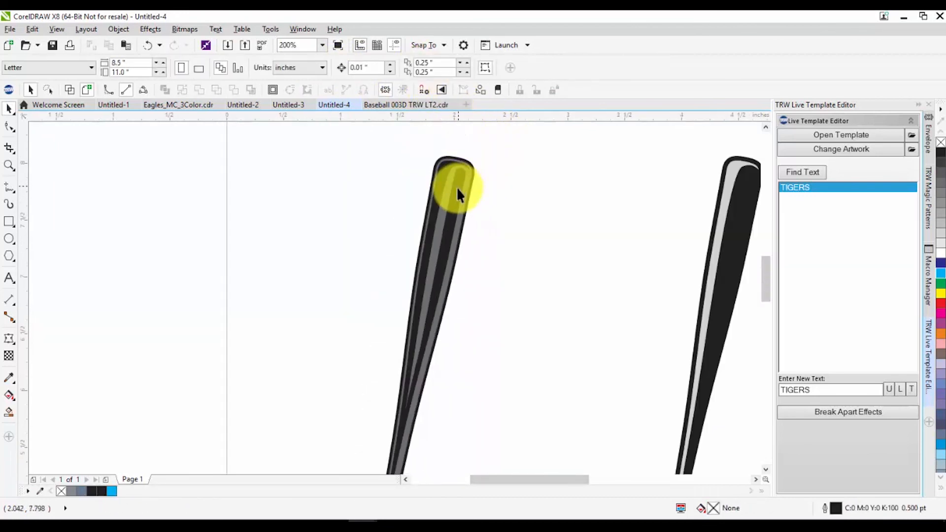
Fill the leftmost bat's mid-gray shape with cyan and move the whole bat right, close beside the next bat
click(459, 231)
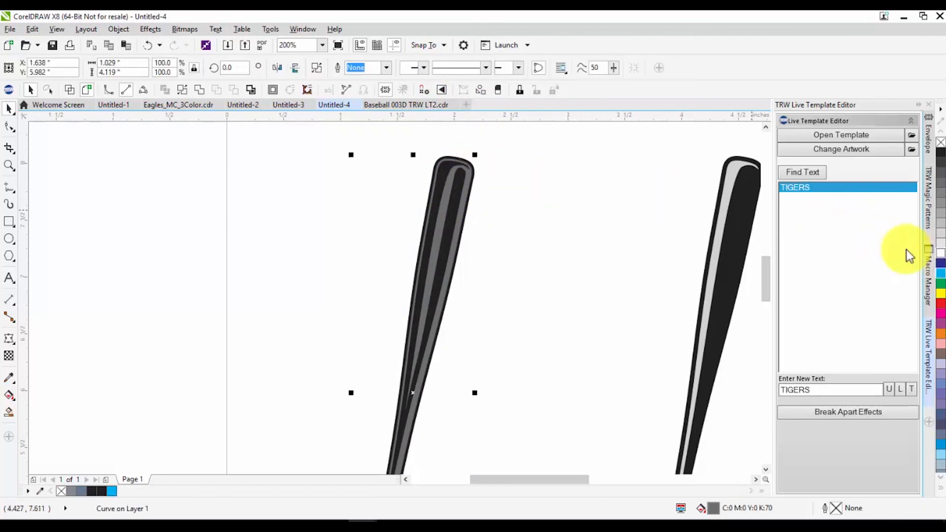
click(941, 276)
scroll(421, 182, down, 1)
drag(391, 165, 471, 389)
drag(439, 259, 539, 277)
click(484, 323)
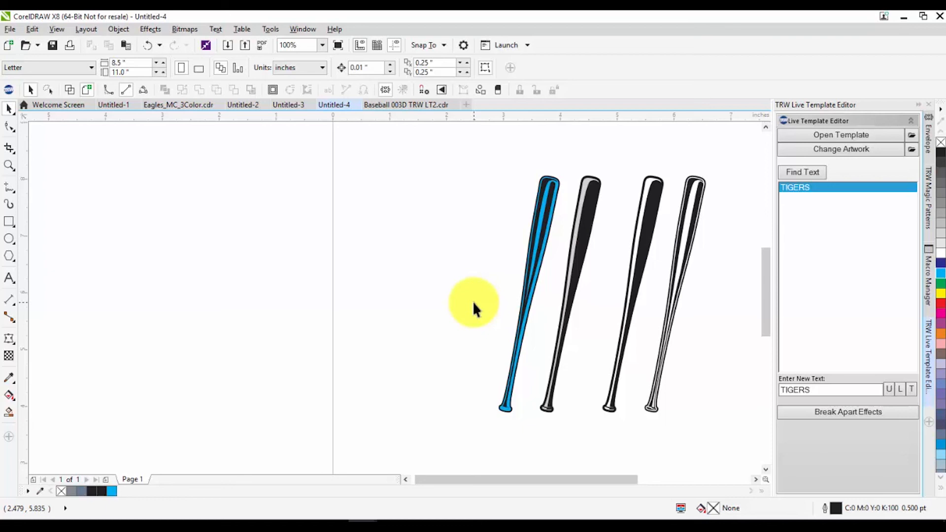
Examine the handle ends of the four bat variations and compare them with the solid silhouette in Baseball 003D TRW LT2.cdr
scroll(646, 395, up, 1)
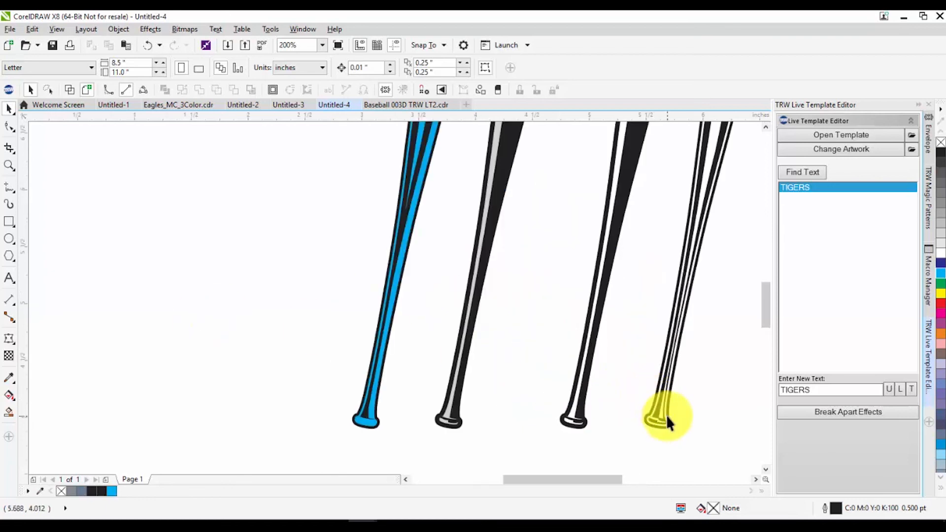
scroll(512, 424, down, 1)
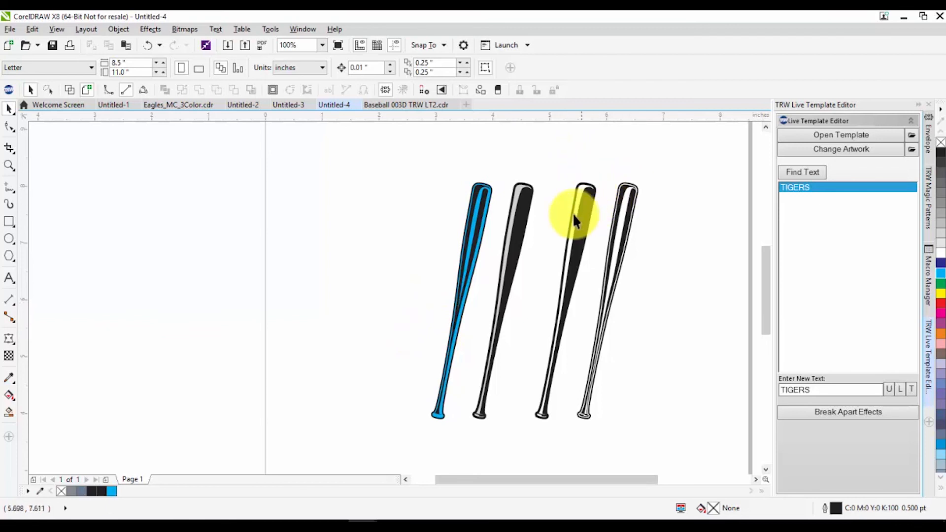
scroll(574, 212, down, 1)
drag(636, 187, 569, 330)
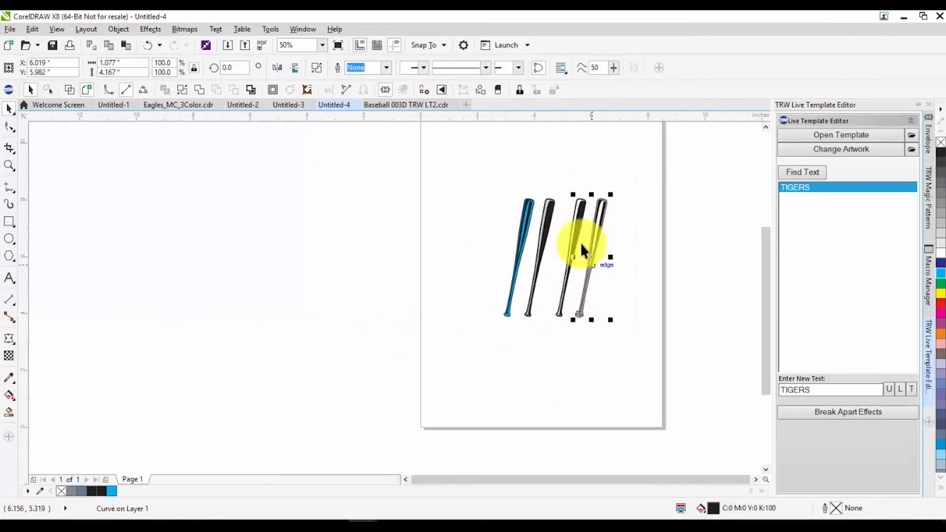
click(421, 104)
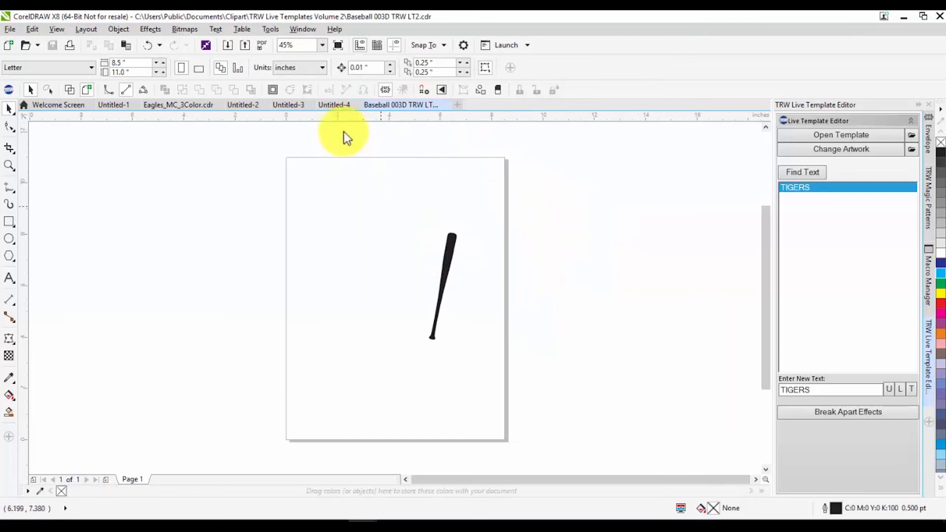
click(344, 104)
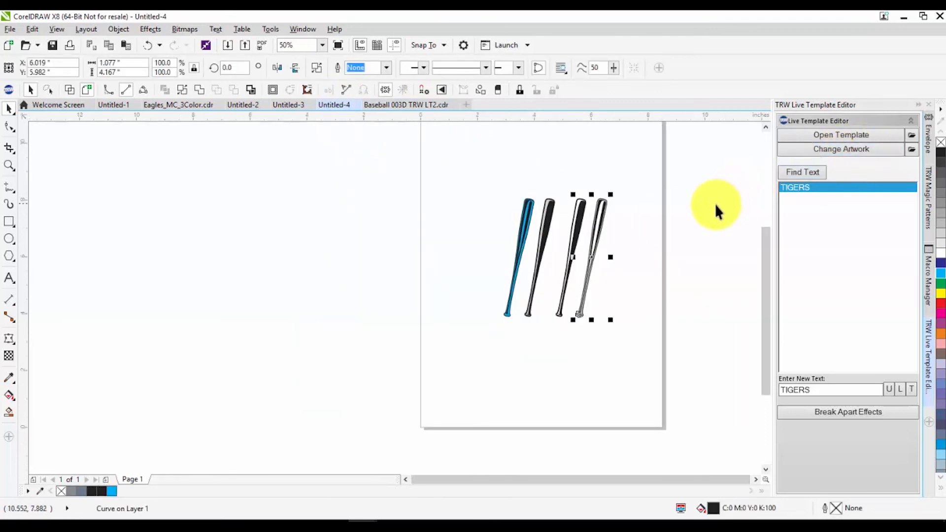
click(706, 212)
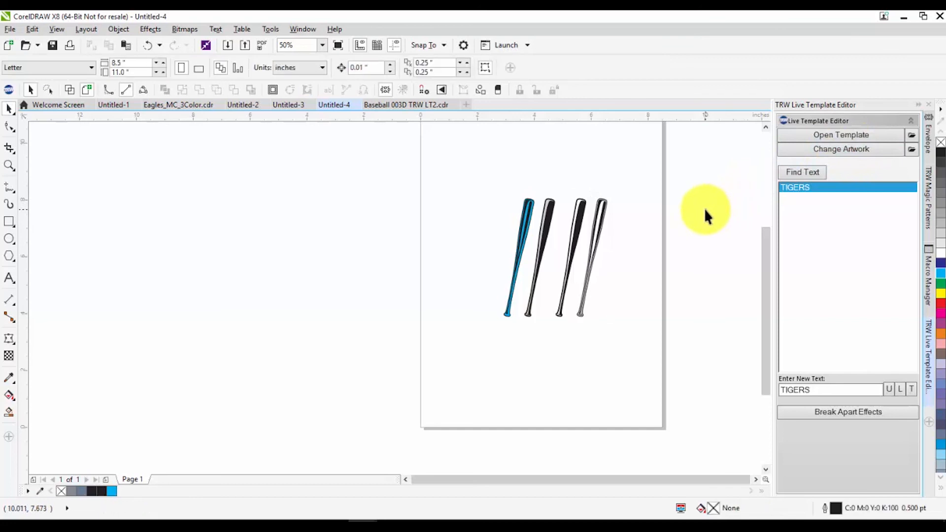